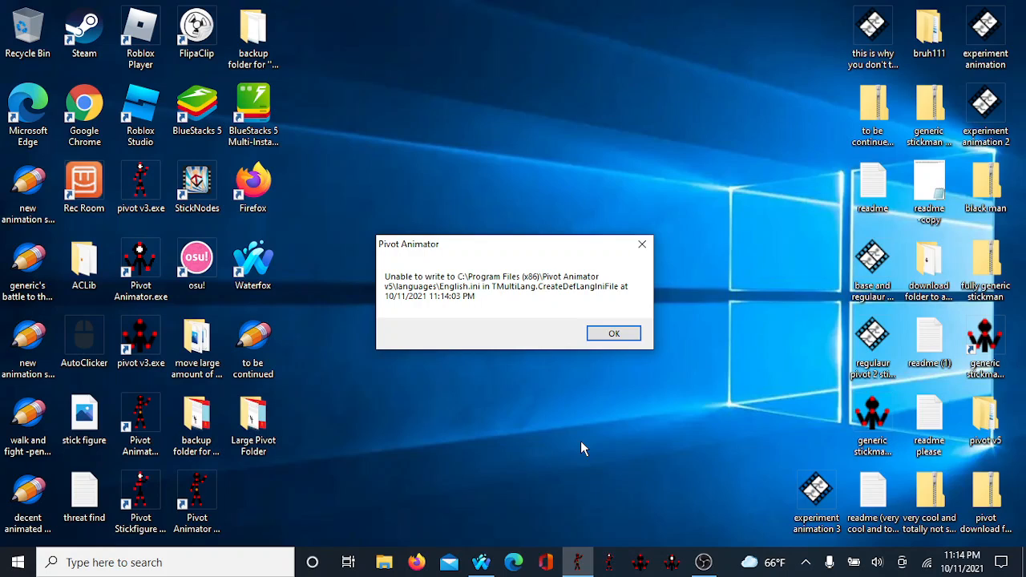
Step: Dismiss the language file error and maximize the Pivot Animator window
{"action": "left_click", "coordinate": [614, 334]}
{"action": "left_click", "coordinate": [577, 562]}
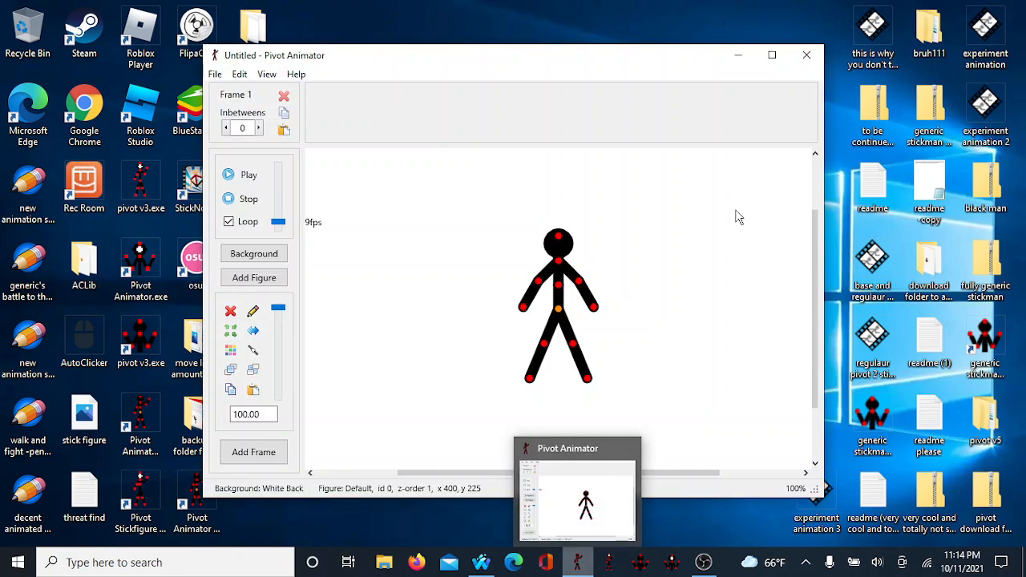
{"action": "left_click", "coordinate": [769, 54]}
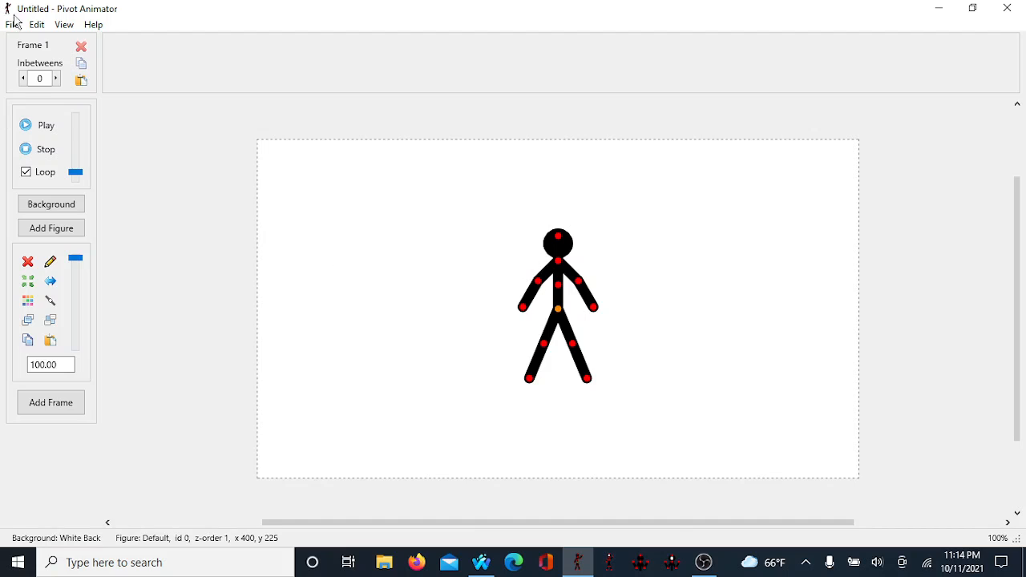
Step: Open the animation Options and set the canvas dimensions to width 1110 and height 400
{"action": "left_click", "coordinate": [12, 24]}
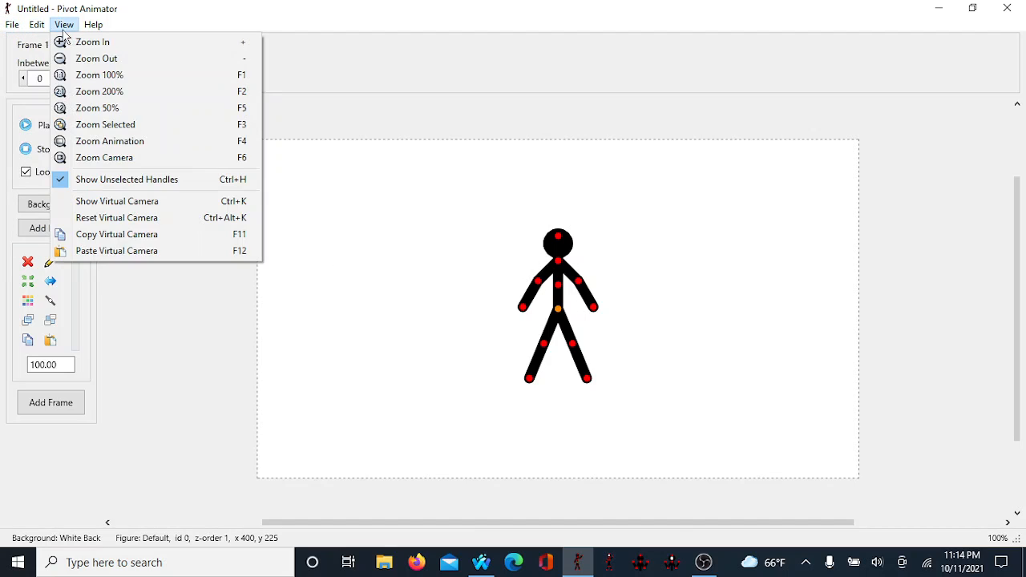
{"action": "mouse_move", "coordinate": [37, 24]}
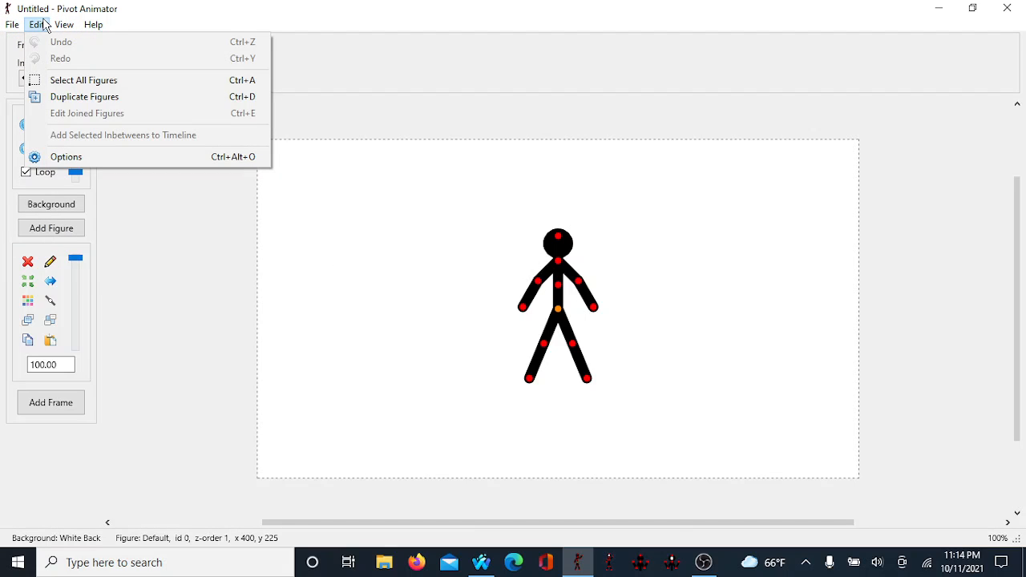
{"action": "left_click", "coordinate": [104, 158]}
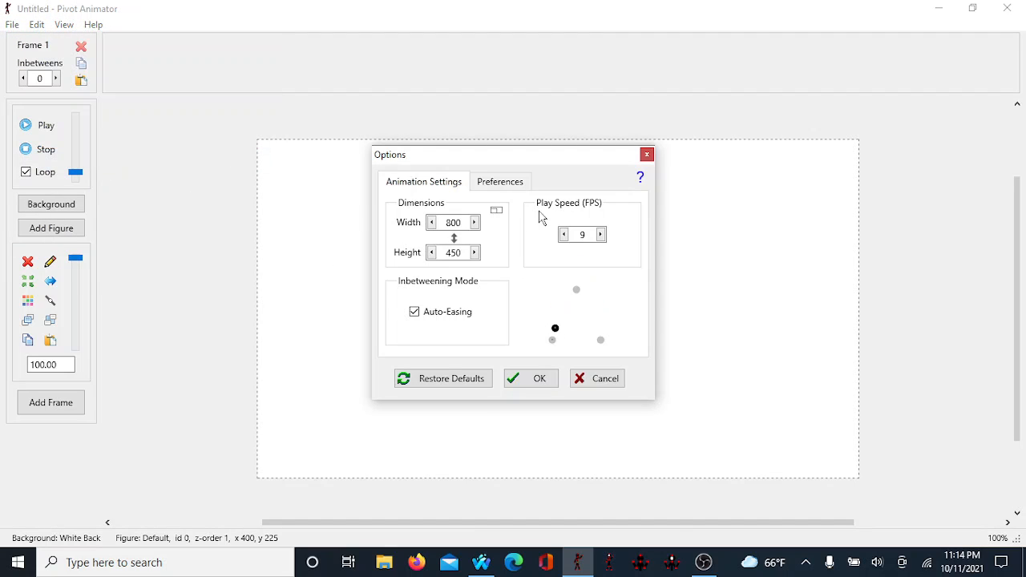
{"action": "left_click", "coordinate": [462, 223]}
{"action": "key", "text": "BackSpace"}
{"action": "key", "text": "BackSpace"}
{"action": "key", "text": "BackSpace"}
{"action": "type", "text": "1100"}
{"action": "left_click", "coordinate": [462, 253]}
{"action": "key", "text": "BackSpace"}
{"action": "key", "text": "BackSpace"}
{"action": "type", "text": "00"}
{"action": "left_click", "coordinate": [531, 379]}
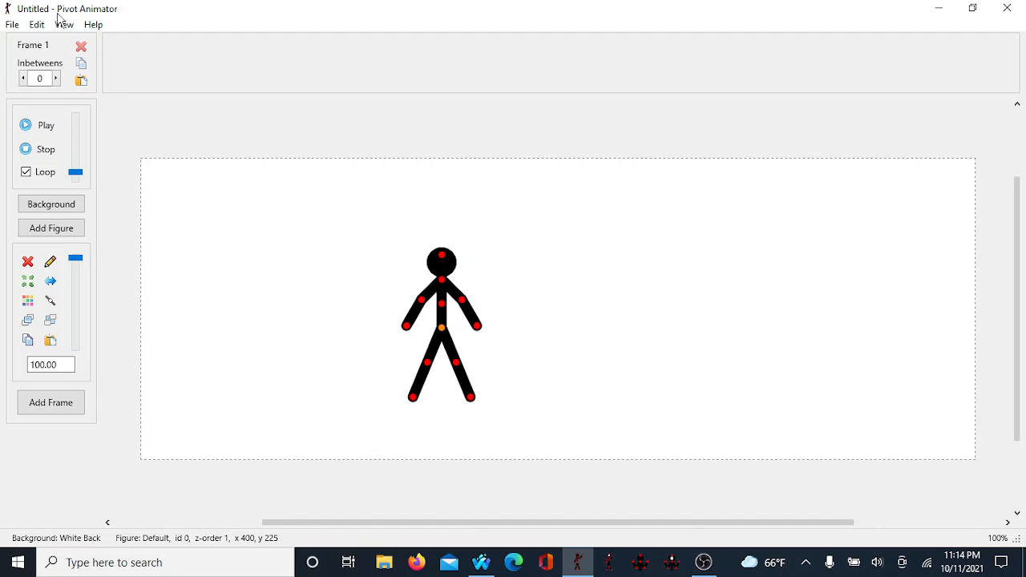
Step: Reopen the animation Options and change the canvas height to 425
{"action": "left_click", "coordinate": [11, 26]}
{"action": "mouse_move", "coordinate": [37, 25]}
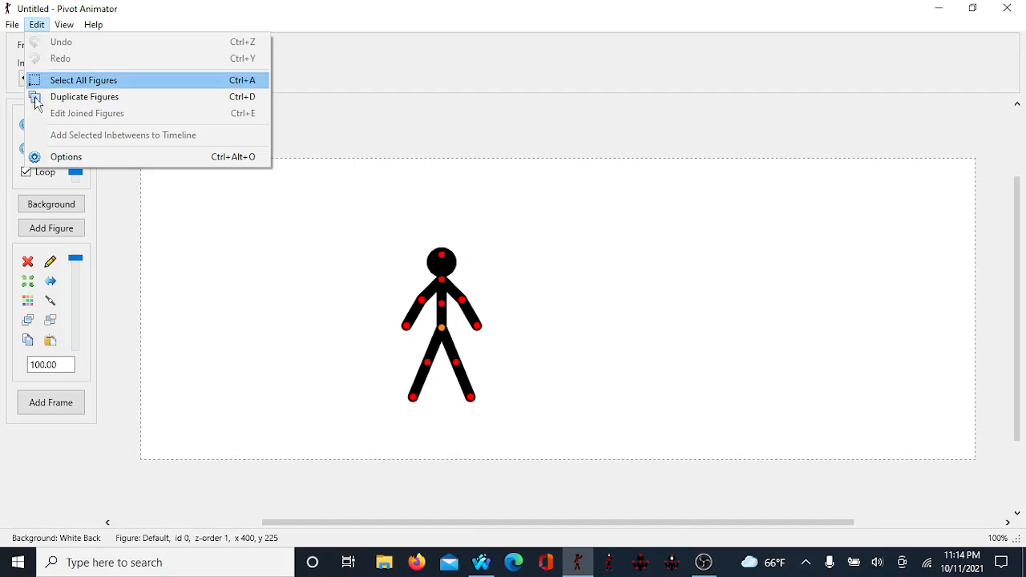
{"action": "left_click", "coordinate": [56, 157]}
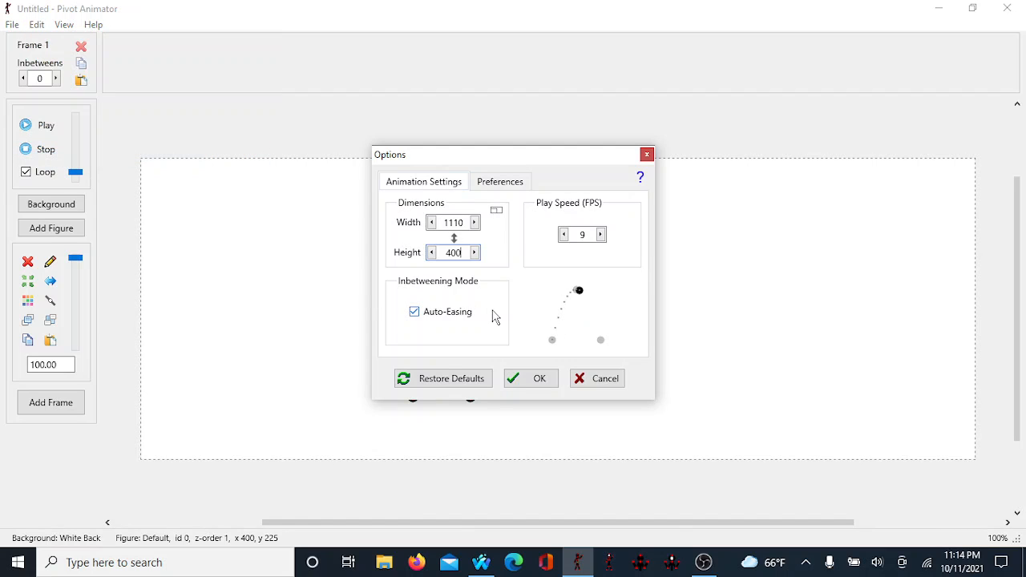
{"action": "key", "text": "BackSpace"}
{"action": "type", "text": "25"}
{"action": "left_click", "coordinate": [551, 383]}
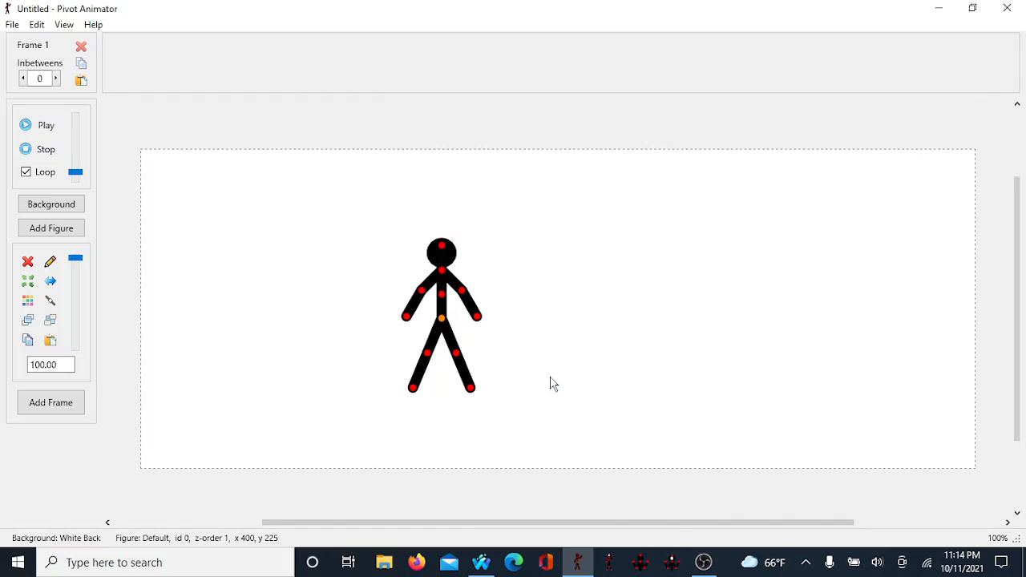
Step: Reopen the animation Options and set the canvas height to 500
{"action": "left_click", "coordinate": [11, 24]}
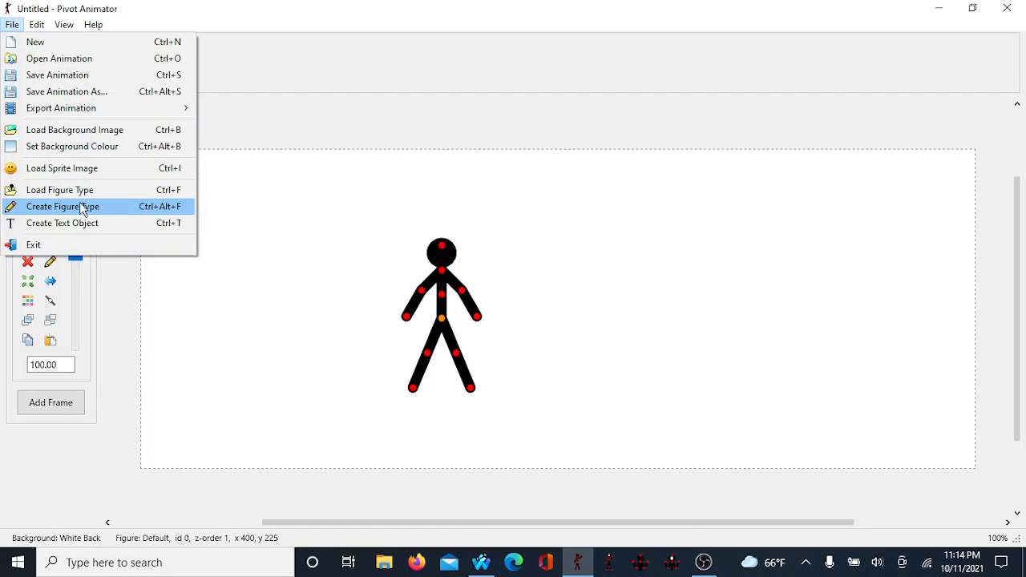
{"action": "mouse_move", "coordinate": [72, 28]}
{"action": "mouse_move", "coordinate": [37, 24]}
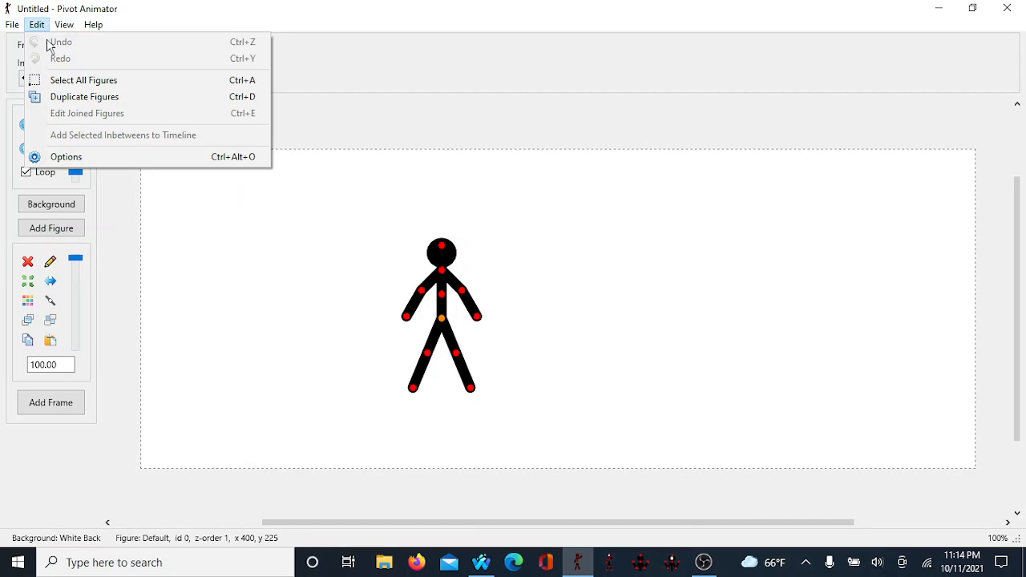
{"action": "left_click", "coordinate": [66, 156]}
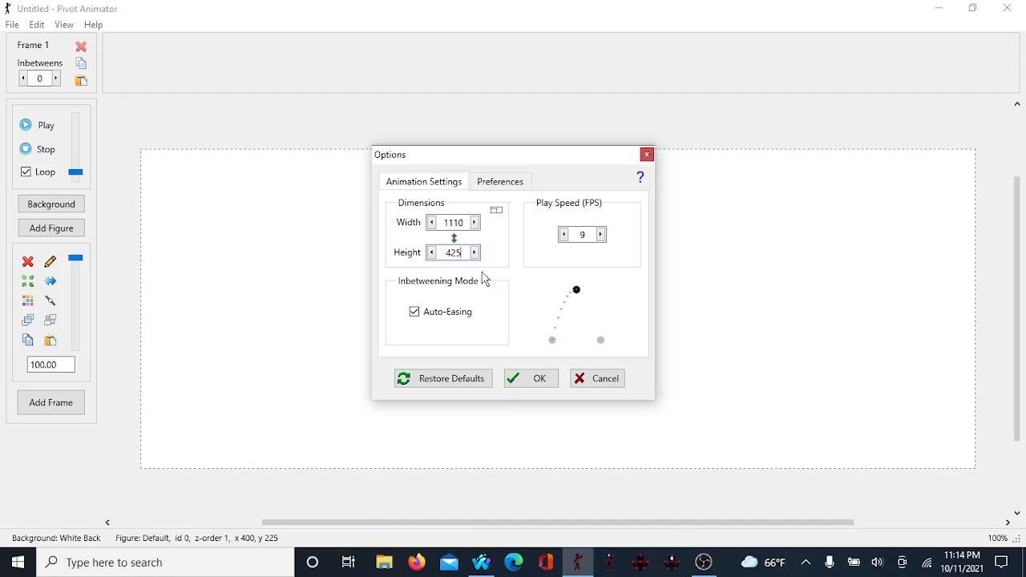
{"action": "key", "text": "BackSpace"}
{"action": "key", "text": "BackSpace"}
{"action": "key", "text": "BackSpace"}
{"action": "type", "text": "500"}
{"action": "left_click", "coordinate": [525, 383]}
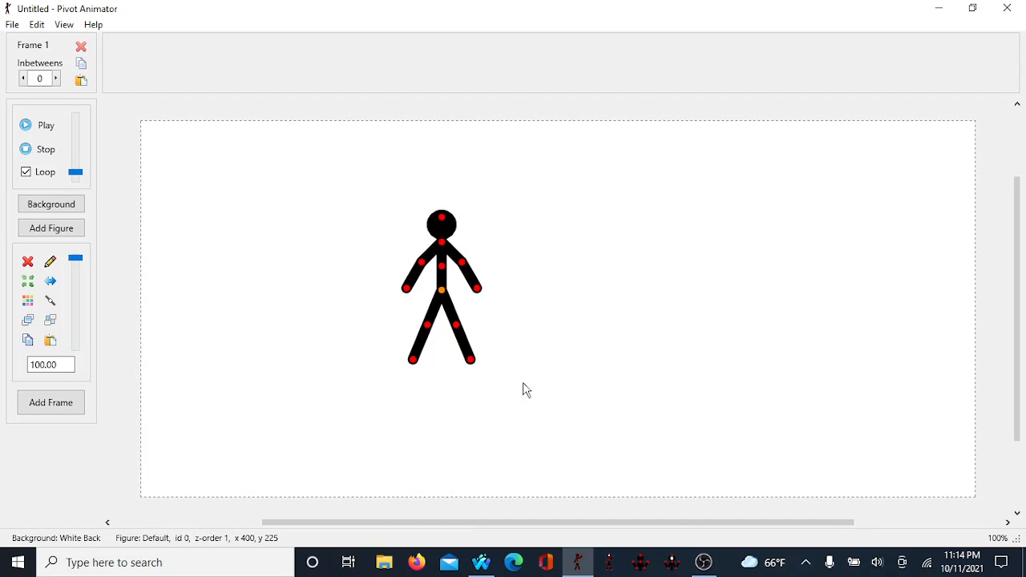
Step: Move the stick figure to the lower-left corner of the canvas and straighten its legs together
{"action": "left_click_drag", "start_coordinate": [441, 291], "coordinate": [201, 430]}
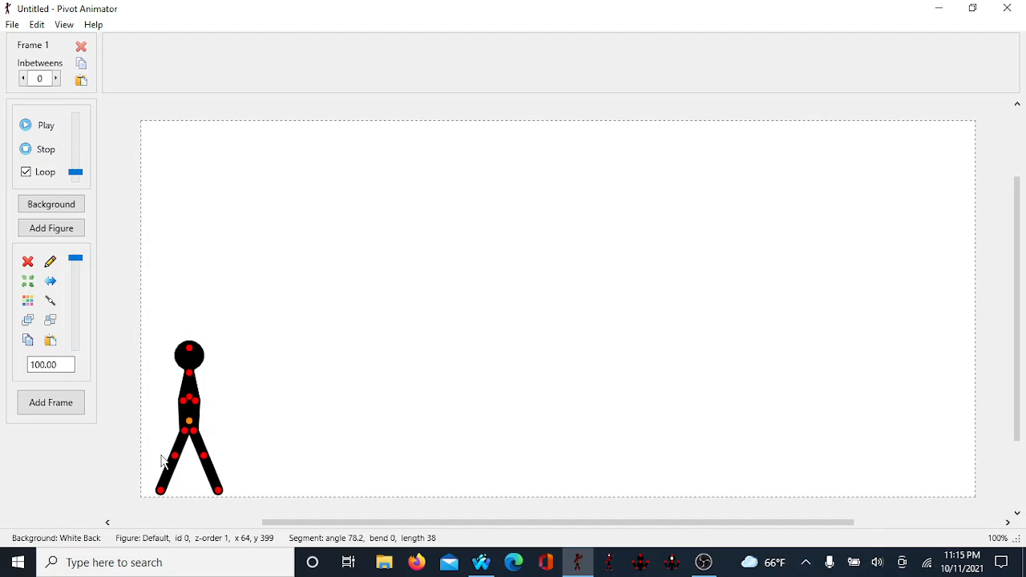
{"action": "mouse_move", "coordinate": [182, 458]}
{"action": "left_mouse_down"}
{"action": "mouse_move", "coordinate": [177, 472]}
{"action": "mouse_move", "coordinate": [190, 480]}
{"action": "mouse_move", "coordinate": [190, 470]}
{"action": "left_mouse_up"}
{"action": "left_click_drag", "start_coordinate": [187, 495], "coordinate": [191, 484]}
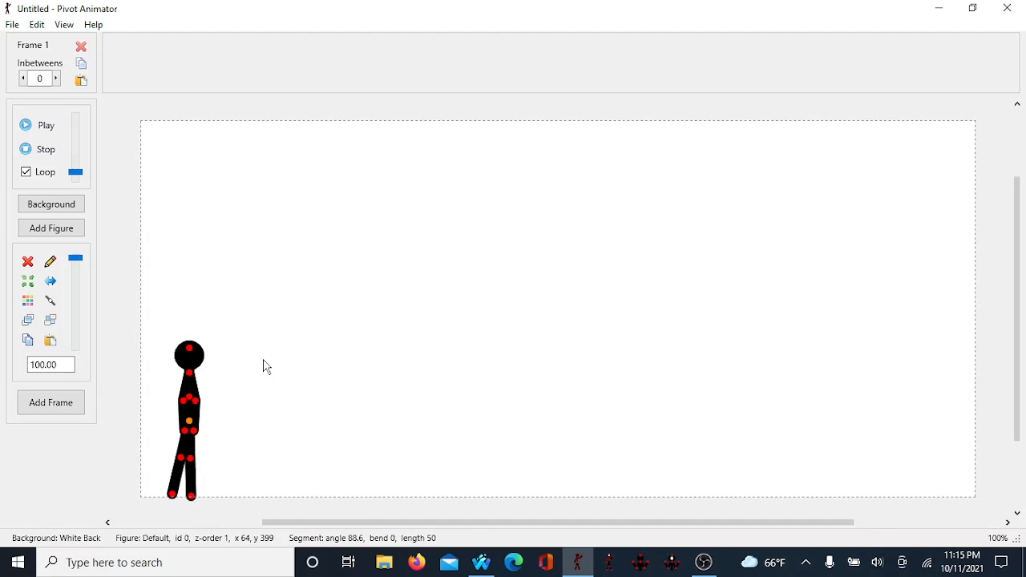
Step: Edit the figure in the Figure Builder and attach a short foot segment to the left leg's end
{"action": "key", "text": "ctrl+e"}
{"action": "left_click", "coordinate": [382, 171]}
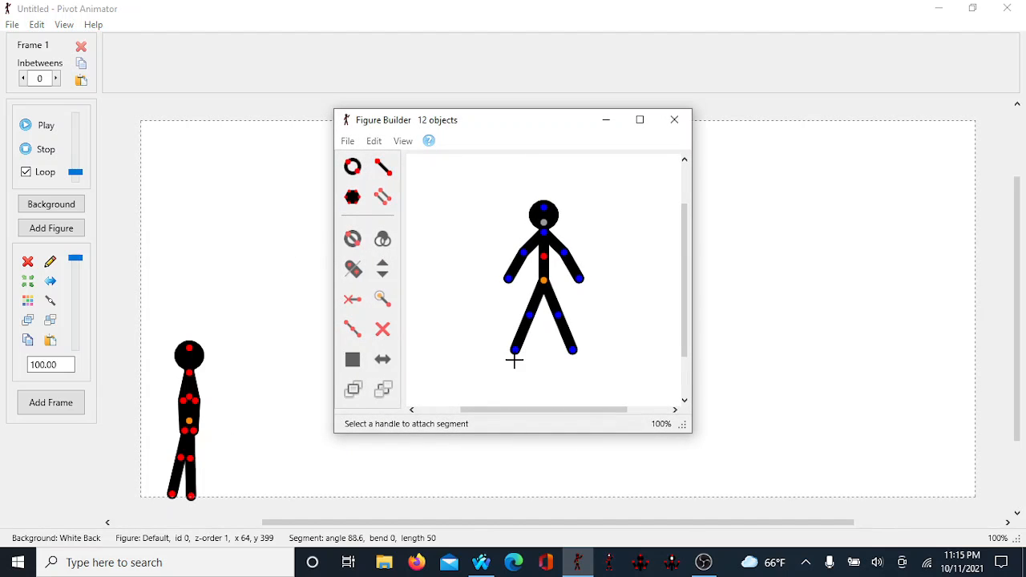
{"action": "left_click", "coordinate": [516, 350]}
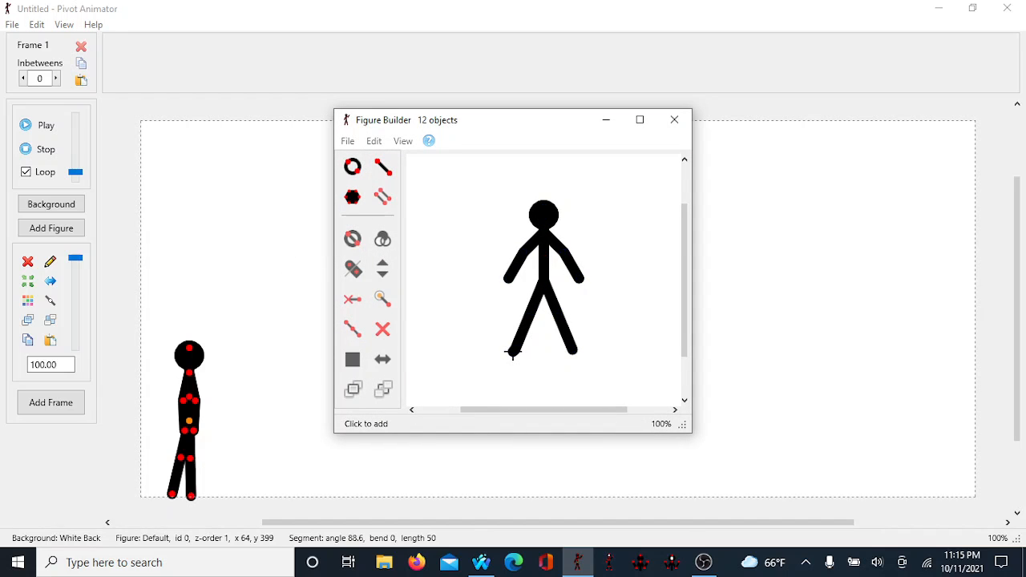
{"action": "left_click", "coordinate": [513, 352]}
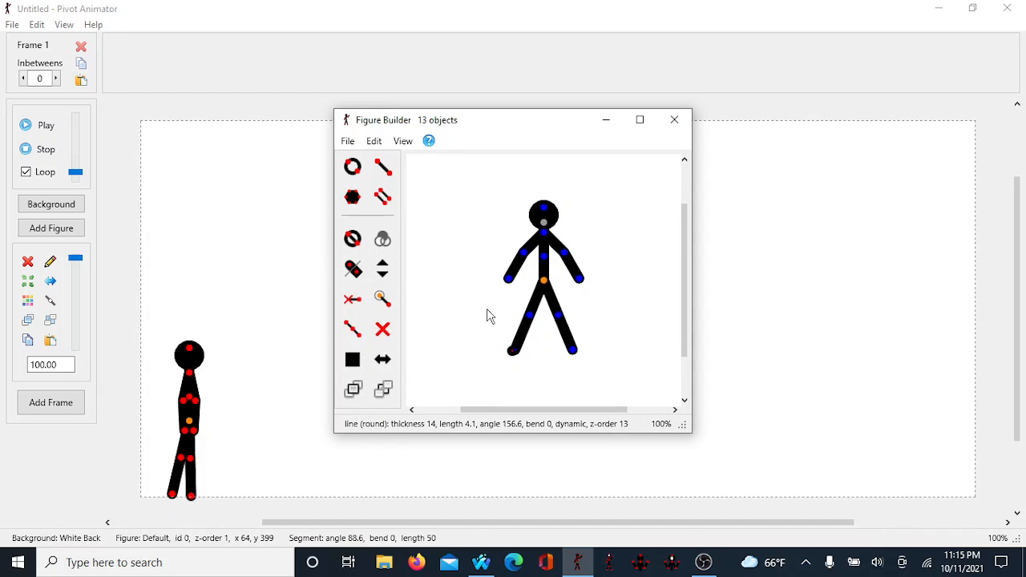
{"action": "left_click", "coordinate": [513, 357]}
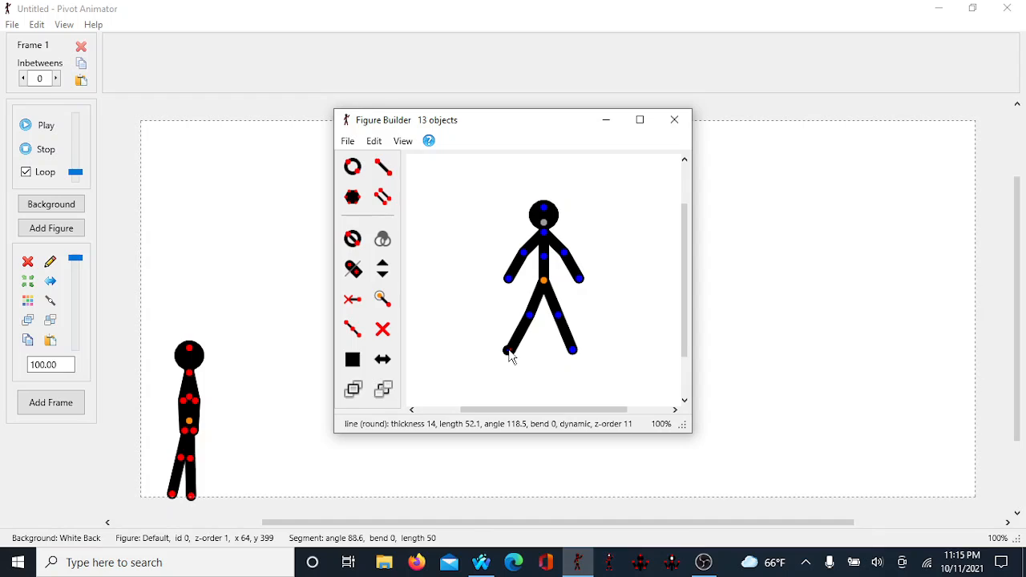
{"action": "left_click_drag", "start_coordinate": [511, 357], "coordinate": [529, 375]}
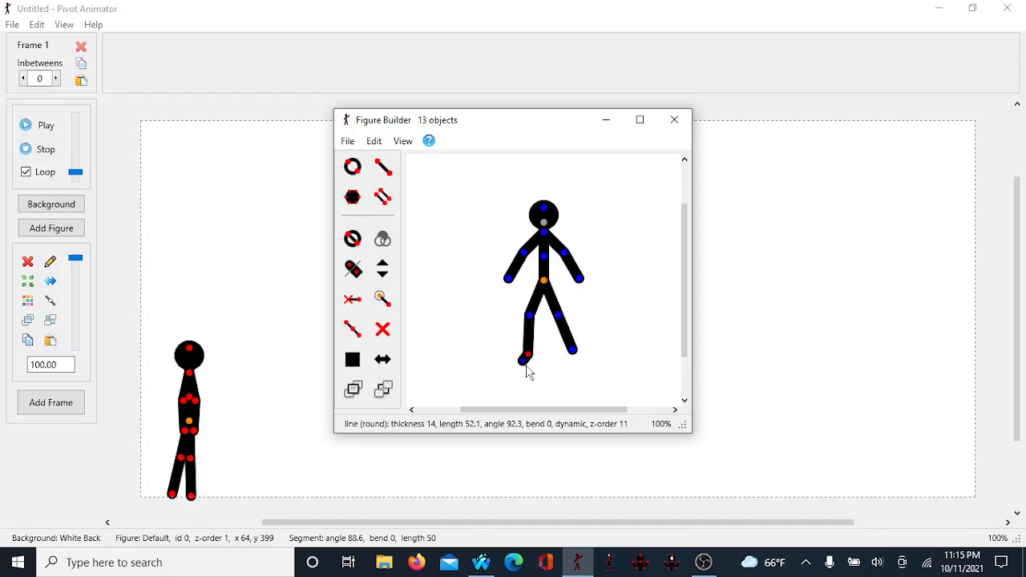
{"action": "left_click", "coordinate": [522, 363]}
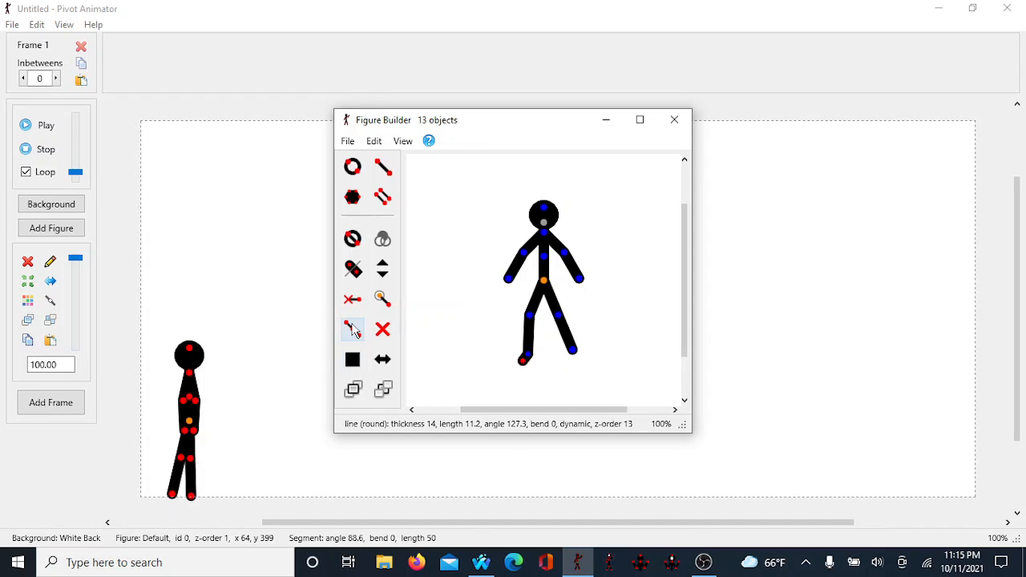
Step: Attach a second foot segment to the right leg's end and point it backwards like the other foot
{"action": "left_click", "coordinate": [382, 196]}
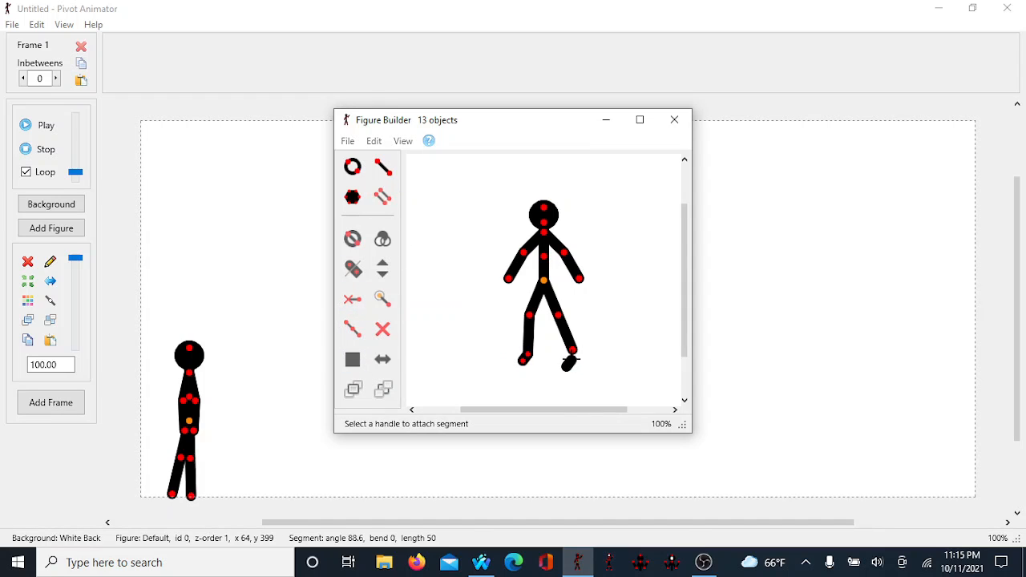
{"action": "left_click", "coordinate": [570, 352]}
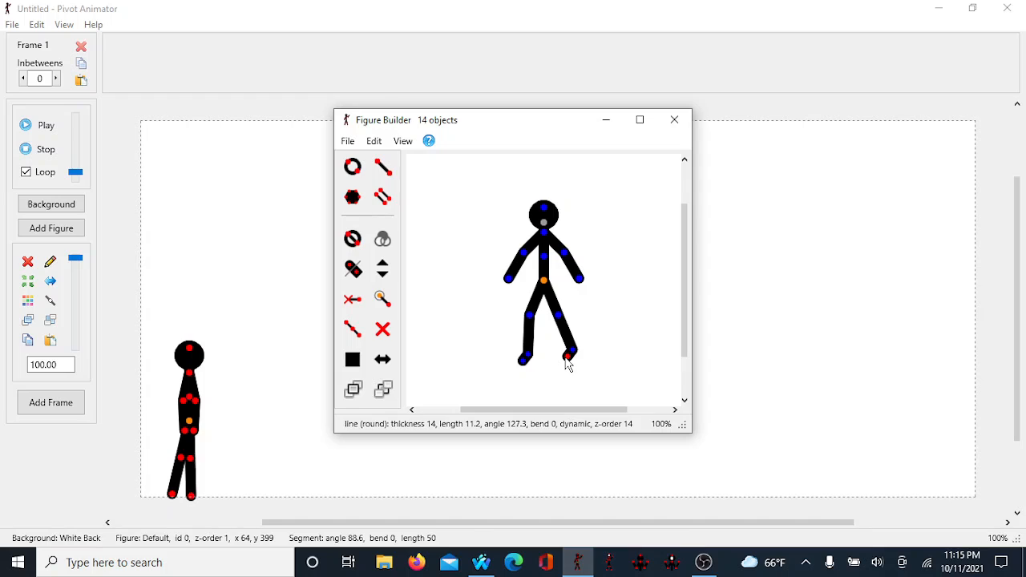
{"action": "left_click_drag", "start_coordinate": [568, 359], "coordinate": [518, 356]}
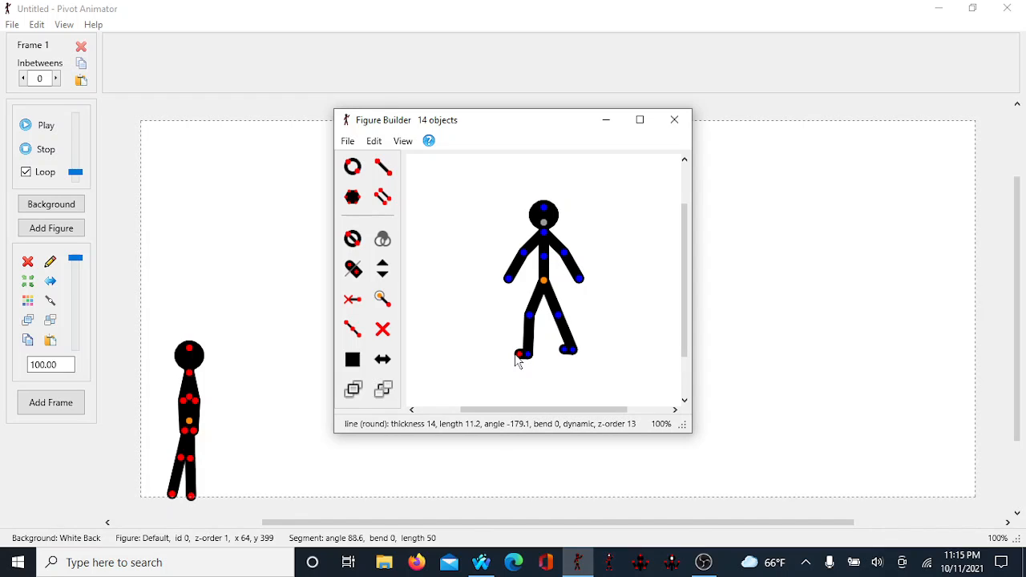
Step: Add the edited figure with feet to the animation
{"action": "left_click", "coordinate": [350, 141]}
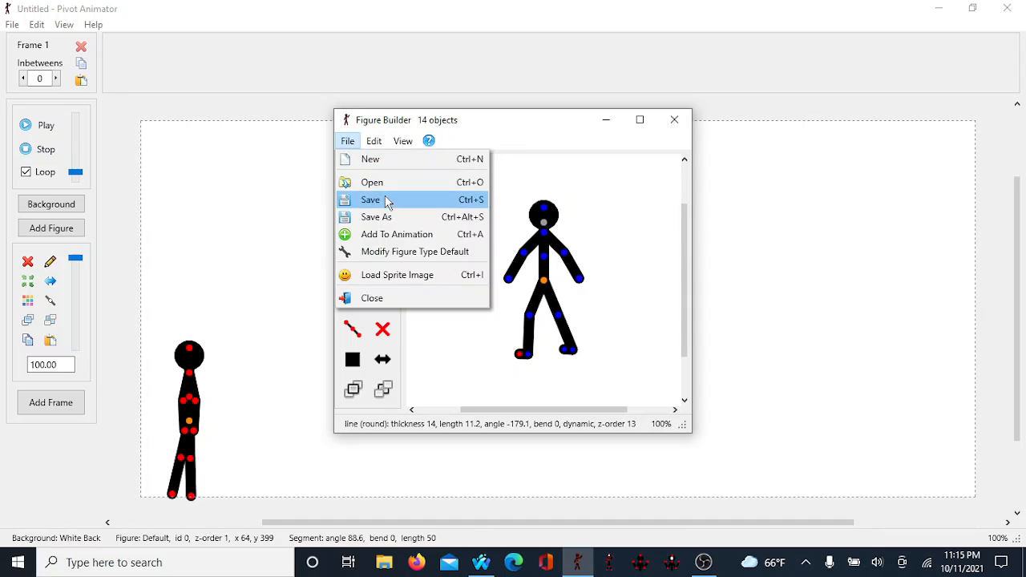
{"action": "left_click", "coordinate": [387, 231]}
{"action": "left_click", "coordinate": [514, 308]}
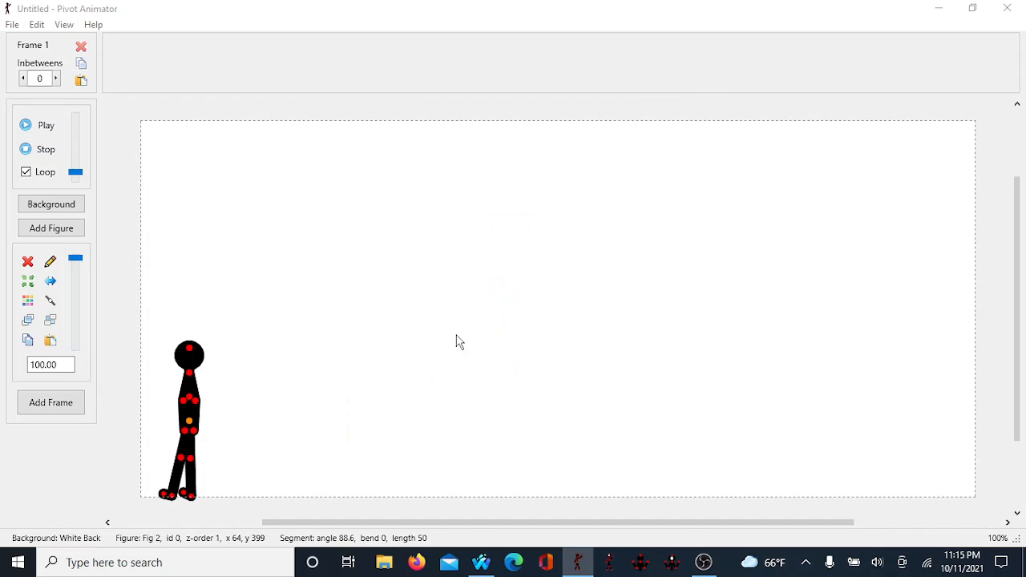
Step: Pose the new figure's feet flat along the ground line
{"action": "left_click_drag", "start_coordinate": [183, 494], "coordinate": [202, 497]}
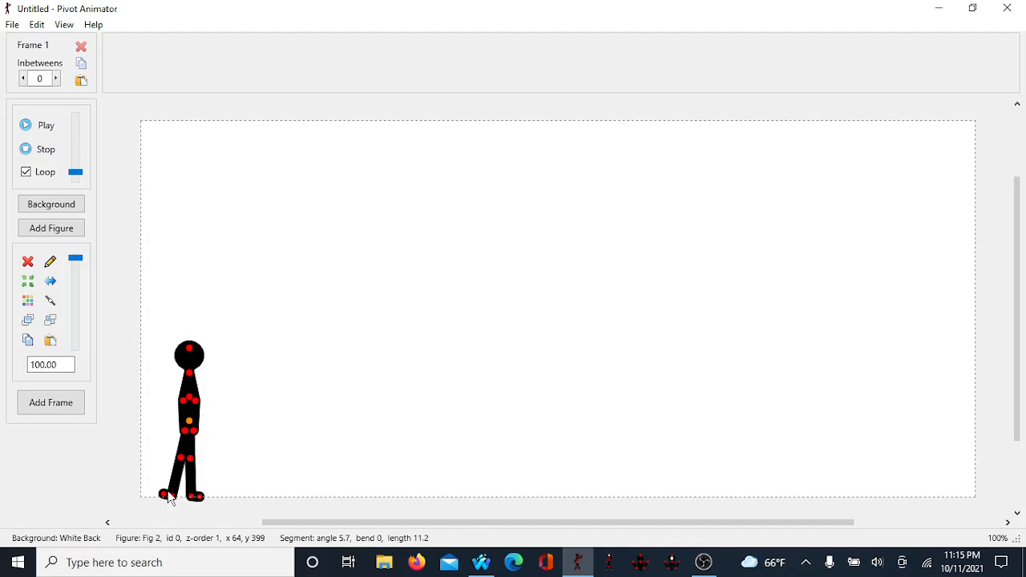
{"action": "left_click_drag", "start_coordinate": [166, 498], "coordinate": [222, 522]}
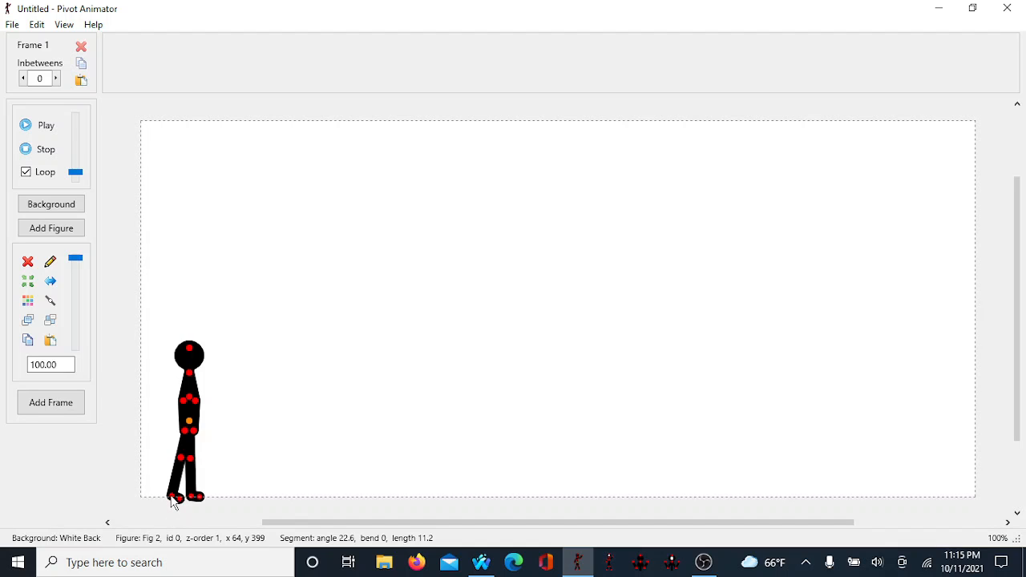
{"action": "left_click_drag", "start_coordinate": [173, 502], "coordinate": [169, 495]}
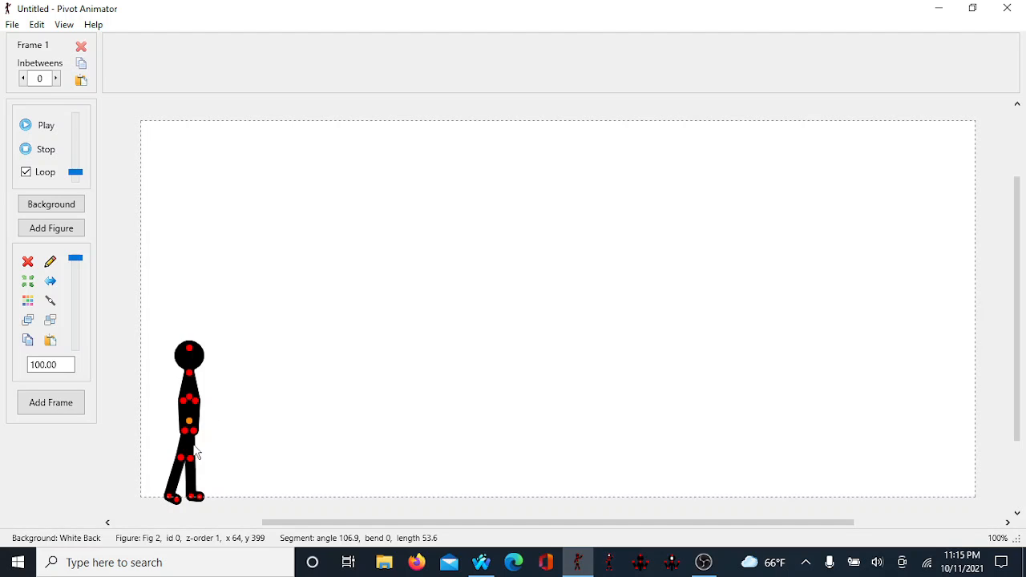
Step: Add a new frame and bend the figure's front leg
{"action": "key", "text": "Return"}
{"action": "left_click_drag", "start_coordinate": [191, 501], "coordinate": [181, 511]}
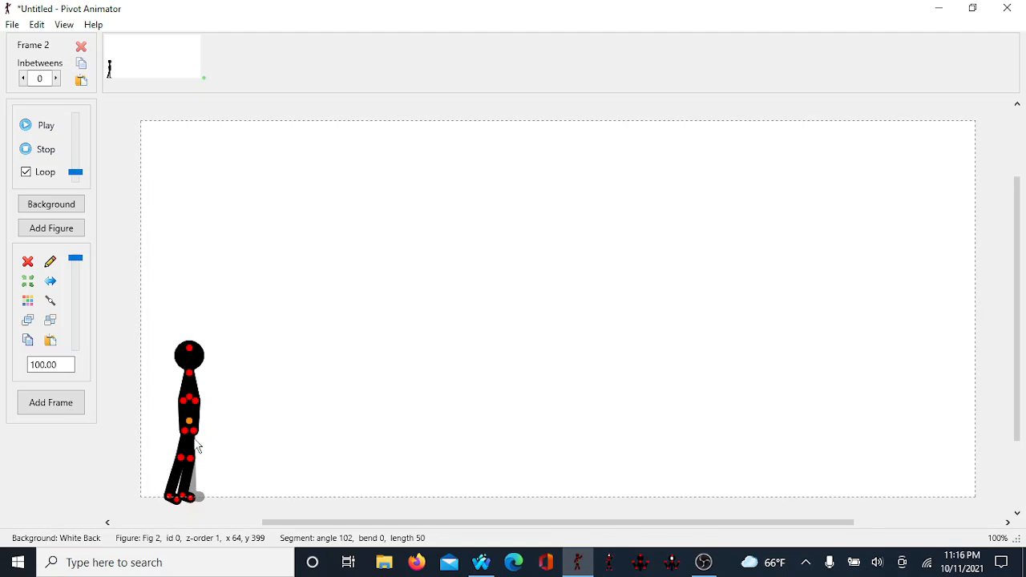
Step: Return to frame 1 and raise the figure slightly
{"action": "left_click", "coordinate": [147, 76]}
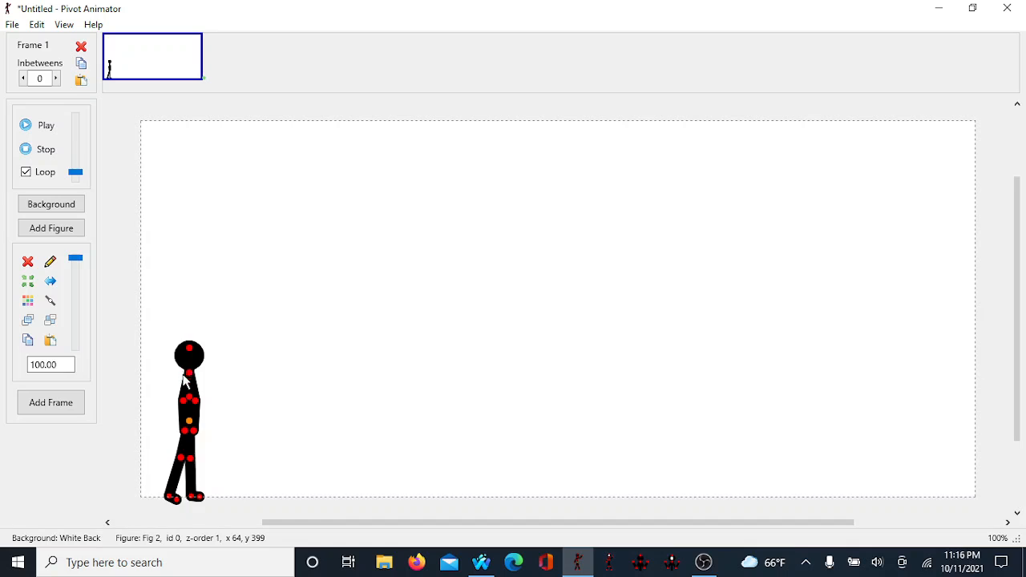
{"action": "left_click_drag", "start_coordinate": [184, 419], "coordinate": [183, 415]}
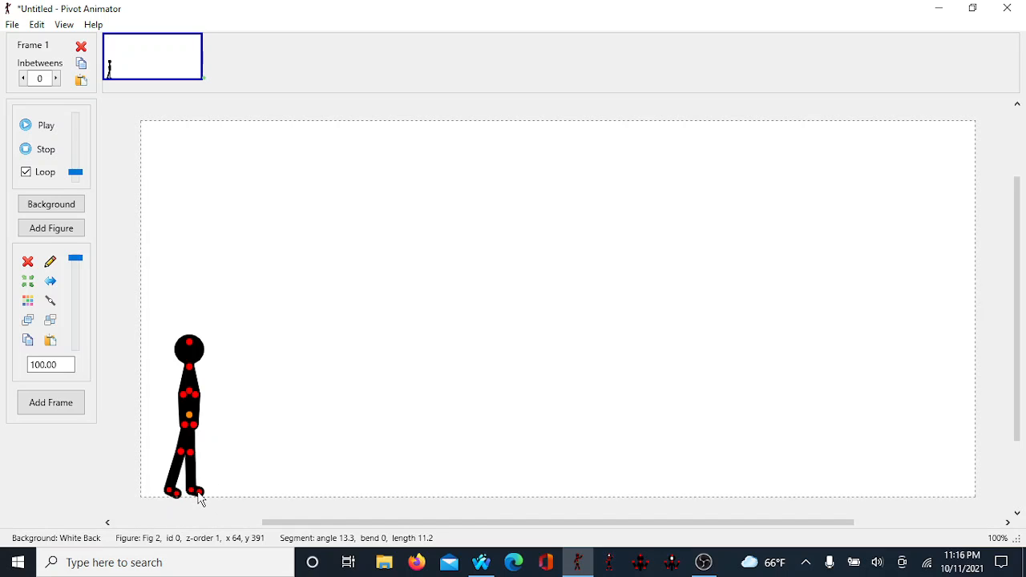
Step: Go to frame 2, adjust the front foot, and swing the figure's arm forward
{"action": "key", "text": "Right"}
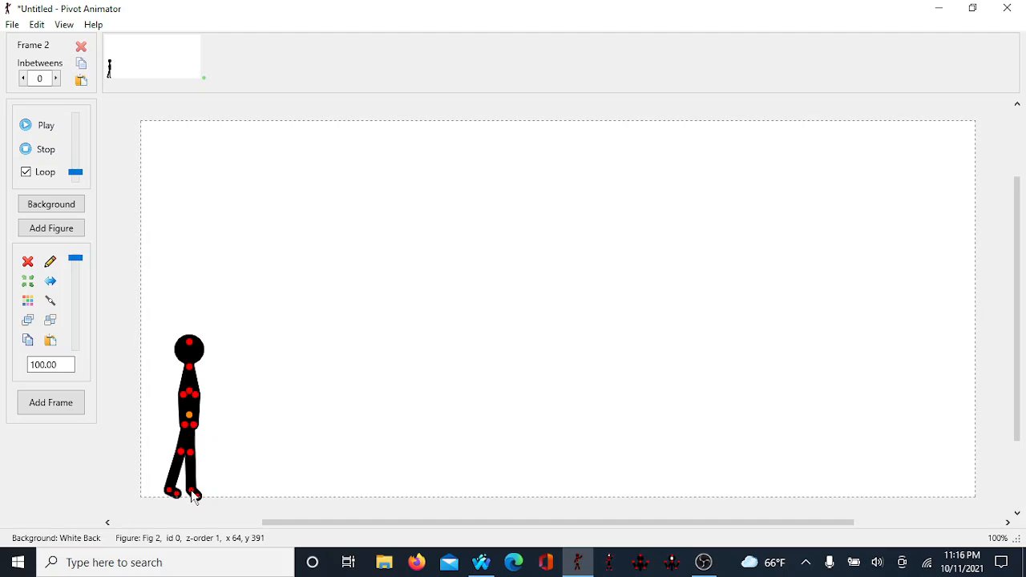
{"action": "left_click_drag", "start_coordinate": [195, 497], "coordinate": [190, 499]}
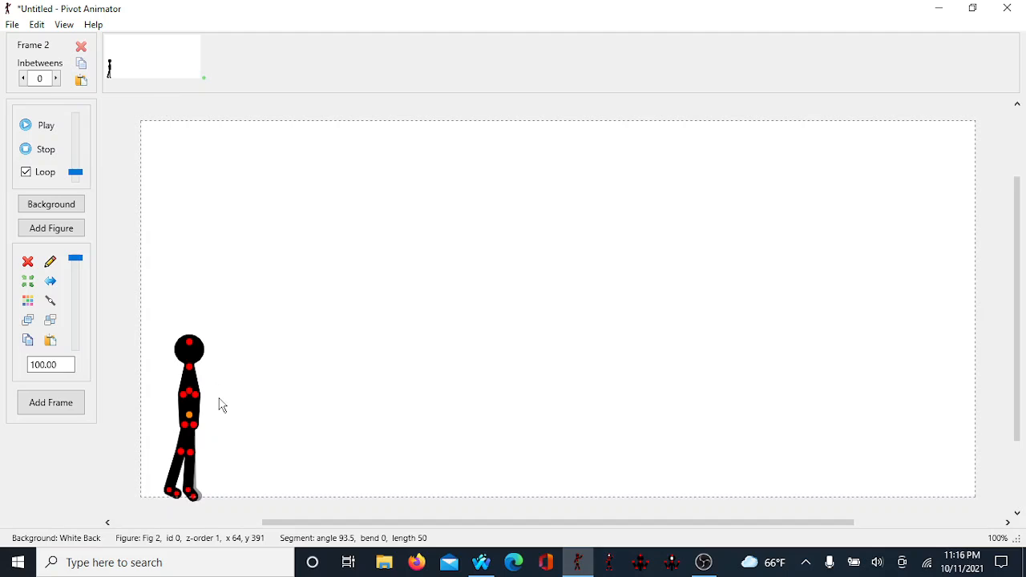
{"action": "left_click_drag", "start_coordinate": [186, 401], "coordinate": [172, 422]}
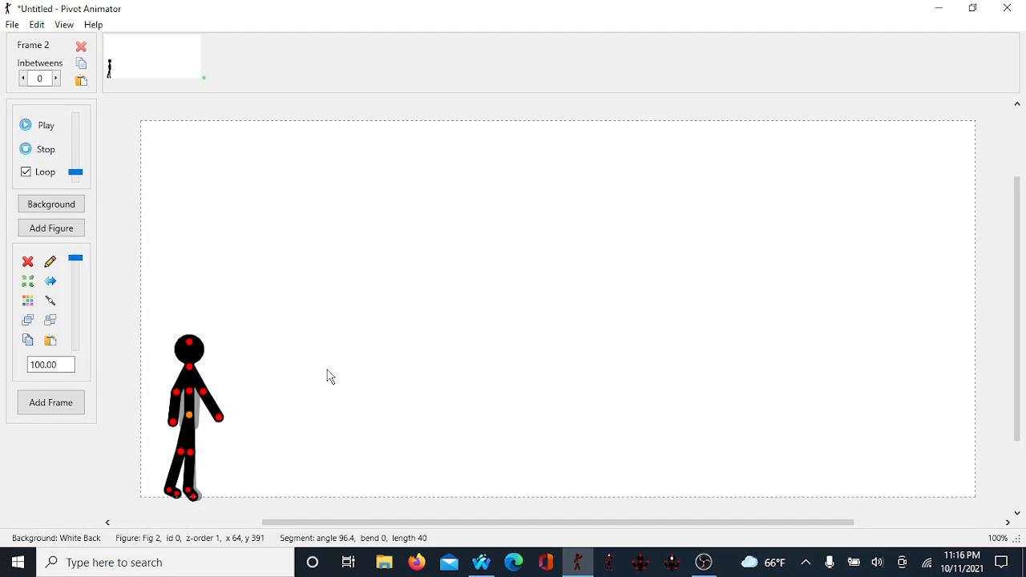
Step: Nudge the figure slightly to the right and add a new frame
{"action": "key", "text": "Right"}
{"action": "key", "text": "Right"}
{"action": "key", "text": "Right"}
{"action": "key", "text": "Right"}
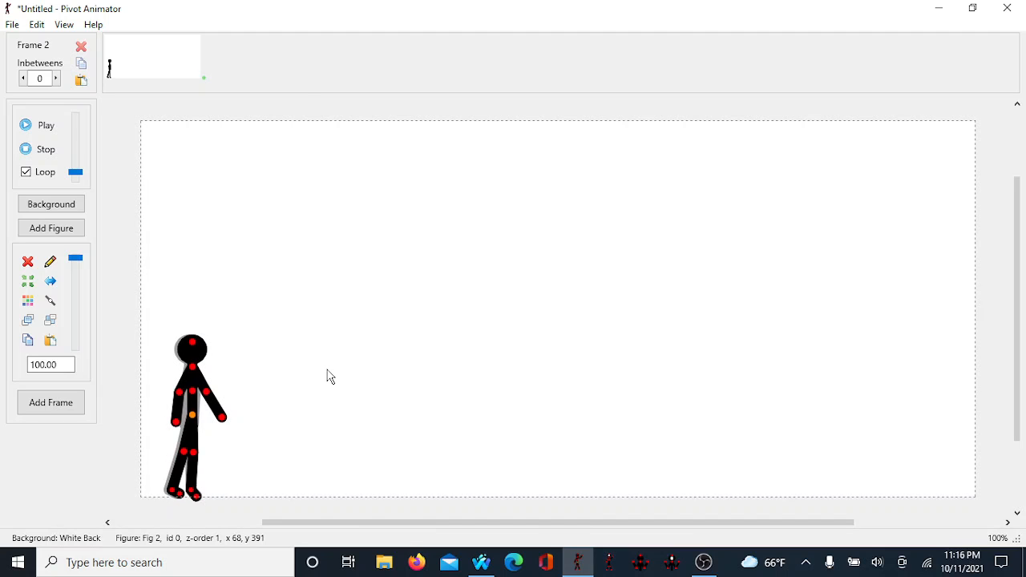
{"action": "key", "text": "Return"}
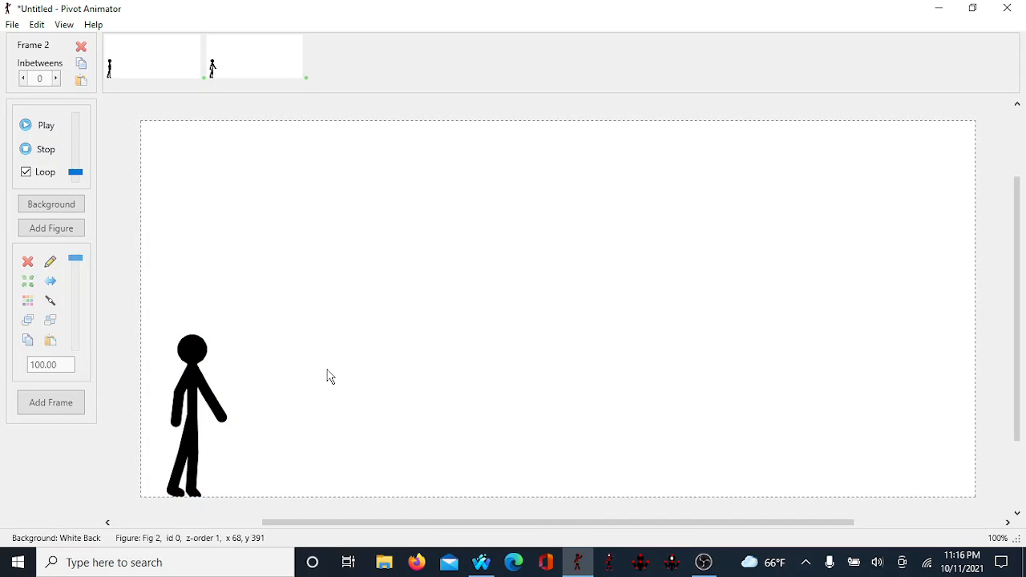
Step: Stop playback and, in frame 3, move the front foot back and swing the arm backward
{"action": "left_click", "coordinate": [44, 148]}
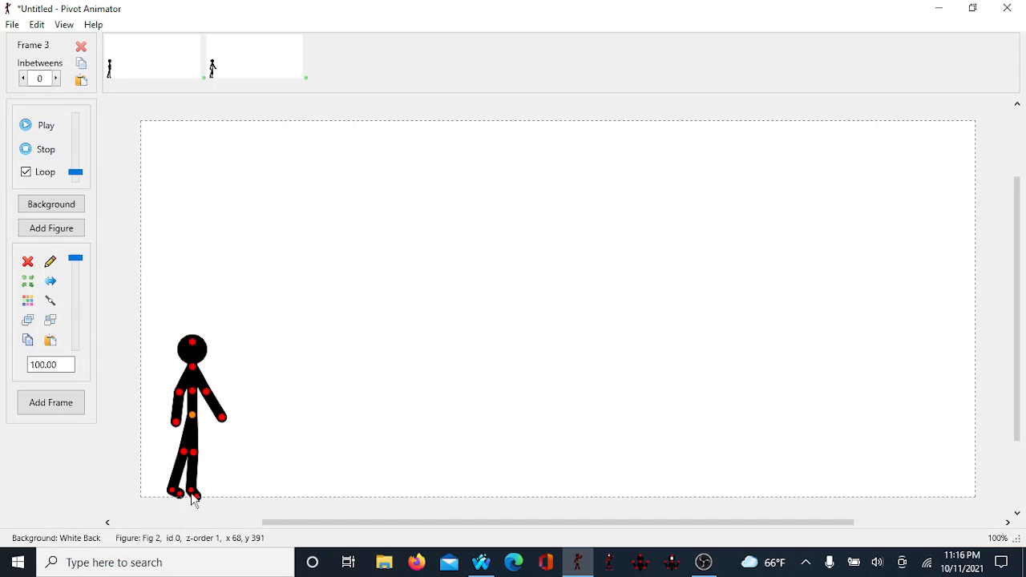
{"action": "left_click_drag", "start_coordinate": [192, 496], "coordinate": [174, 512]}
{"action": "left_click_drag", "start_coordinate": [218, 413], "coordinate": [182, 400]}
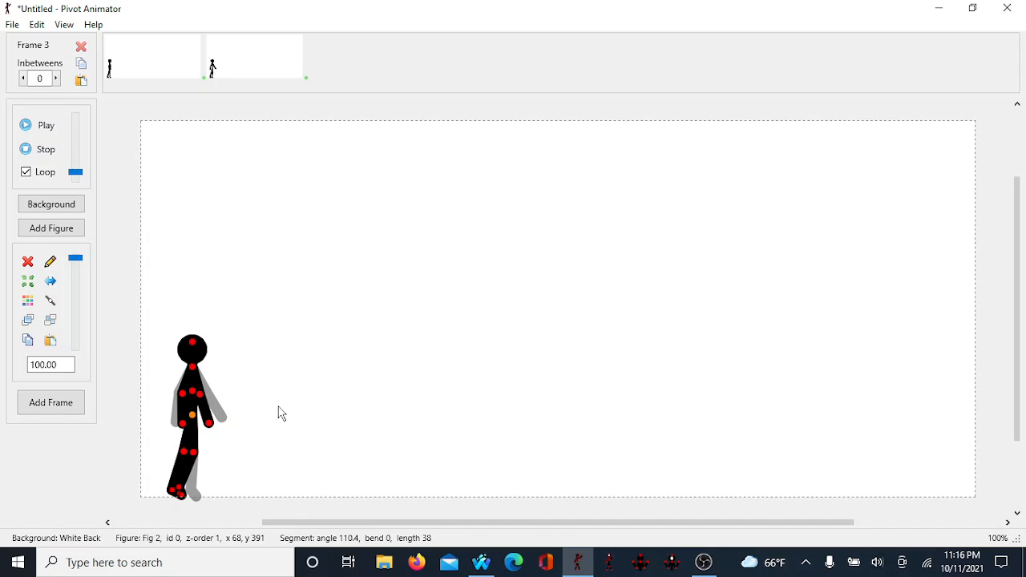
Step: Nudge the figure slightly to the right and add frame 4
{"action": "key", "text": "Right"}
{"action": "key", "text": "Right"}
{"action": "key", "text": "Right"}
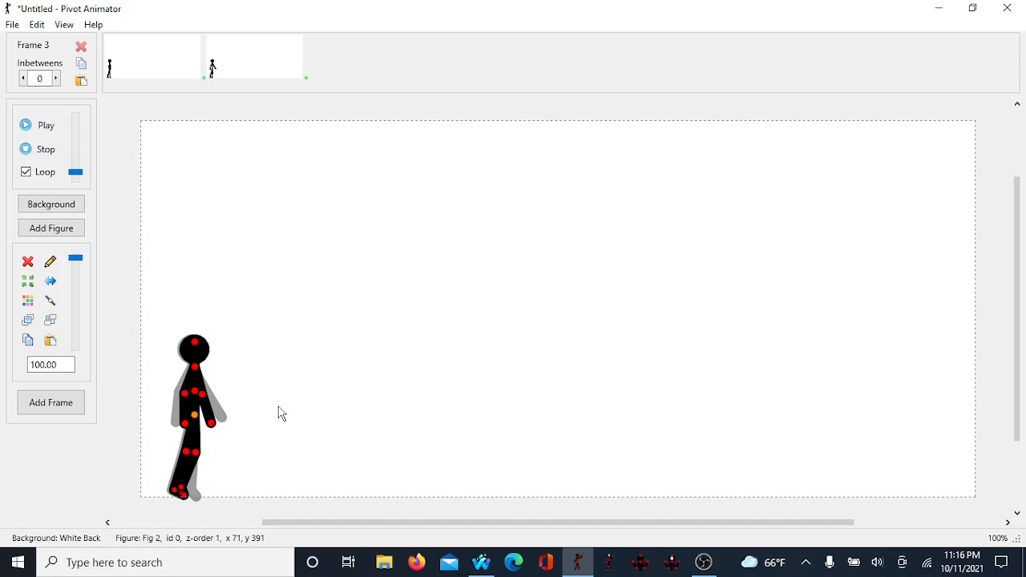
{"action": "left_click", "coordinate": [51, 402]}
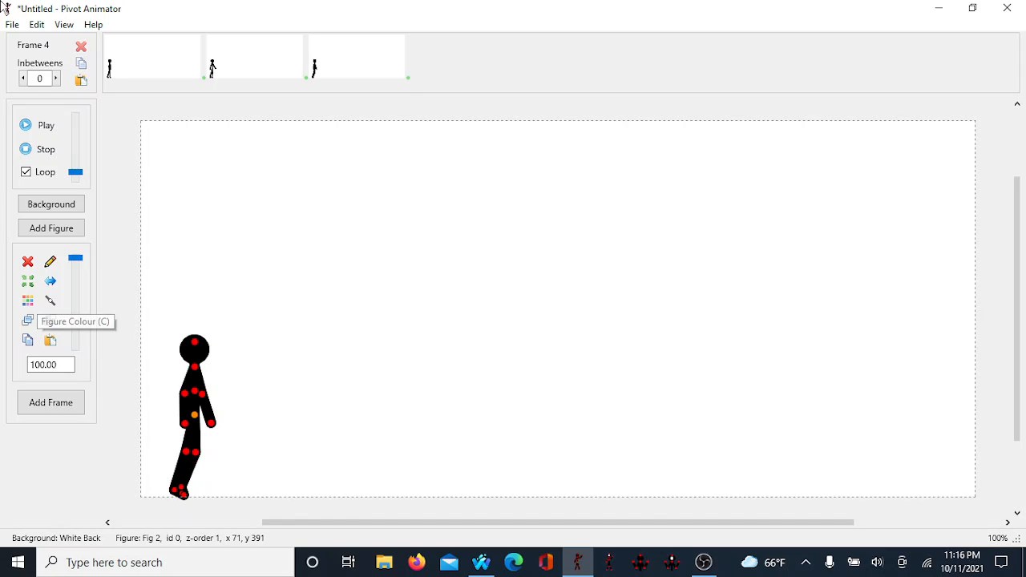
Step: Play the animation and stop it
{"action": "left_click", "coordinate": [46, 125]}
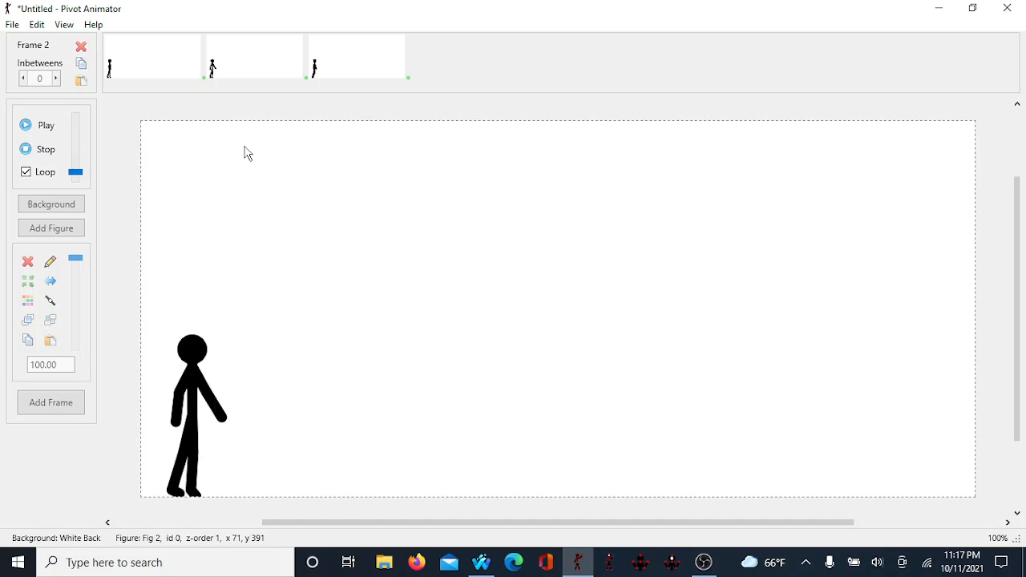
{"action": "left_click", "coordinate": [46, 149]}
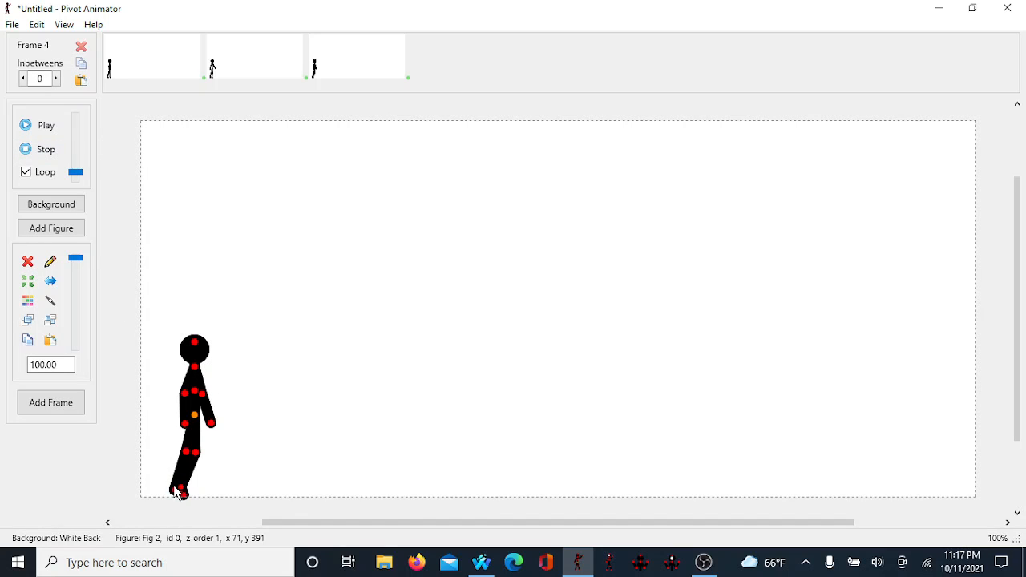
Step: In frame 4, pull the front foot down and back and swing the arm backward
{"action": "left_click_drag", "start_coordinate": [177, 491], "coordinate": [165, 507]}
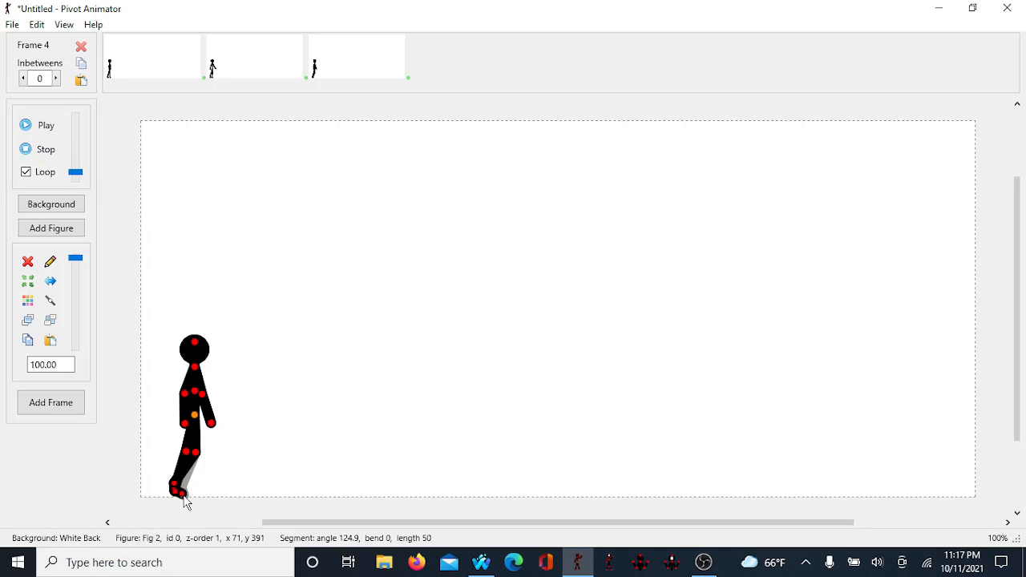
{"action": "left_click_drag", "start_coordinate": [183, 498], "coordinate": [166, 499]}
{"action": "left_click_drag", "start_coordinate": [206, 405], "coordinate": [187, 394]}
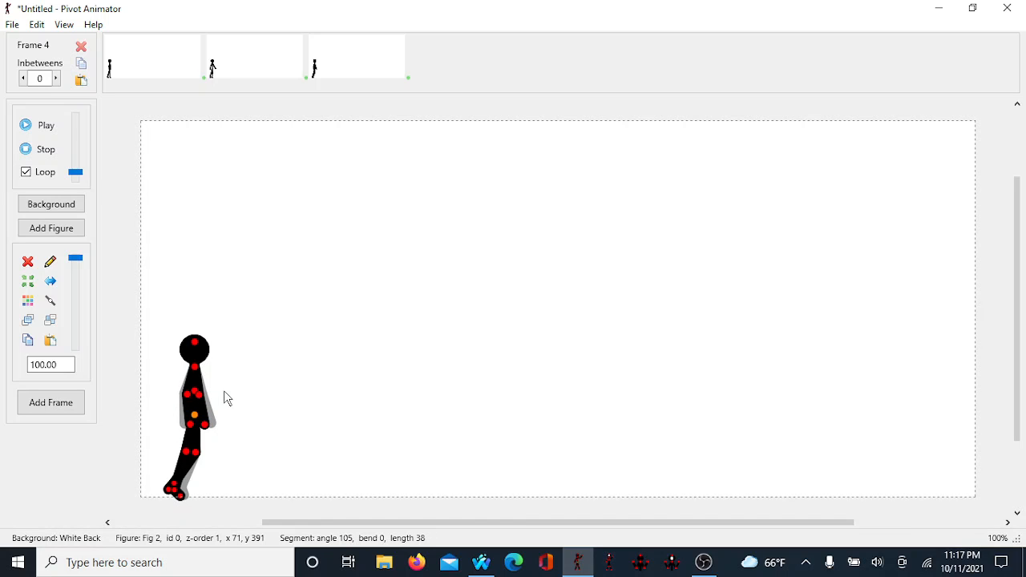
Step: Nudge the figure slightly to the right and add frame 5
{"action": "key", "text": "Right"}
{"action": "key", "text": "Right"}
{"action": "key", "text": "space"}
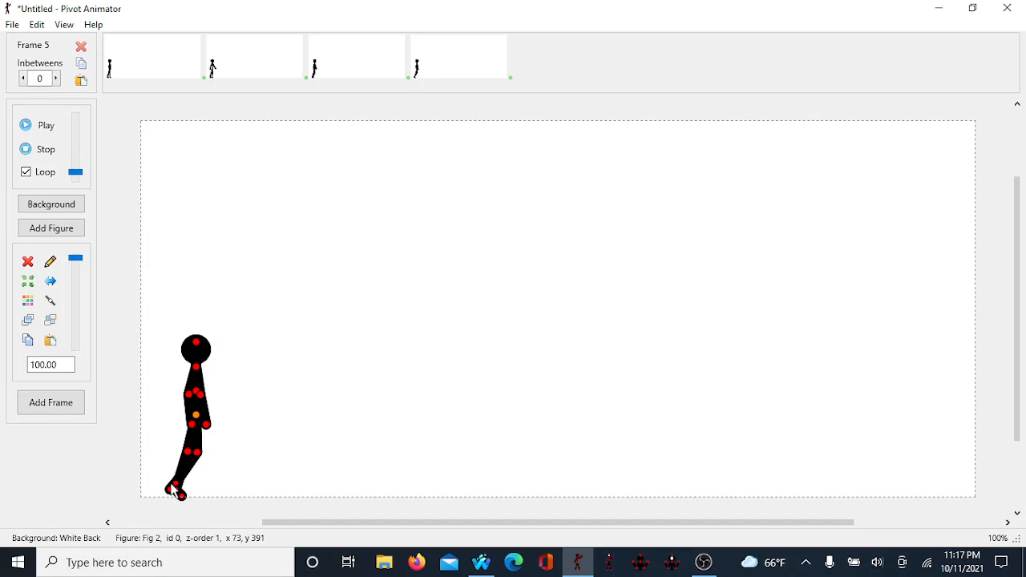
Step: In frame 5, straighten the legs, bring the arm down to the side, and add a new frame
{"action": "left_click_drag", "start_coordinate": [175, 491], "coordinate": [173, 525]}
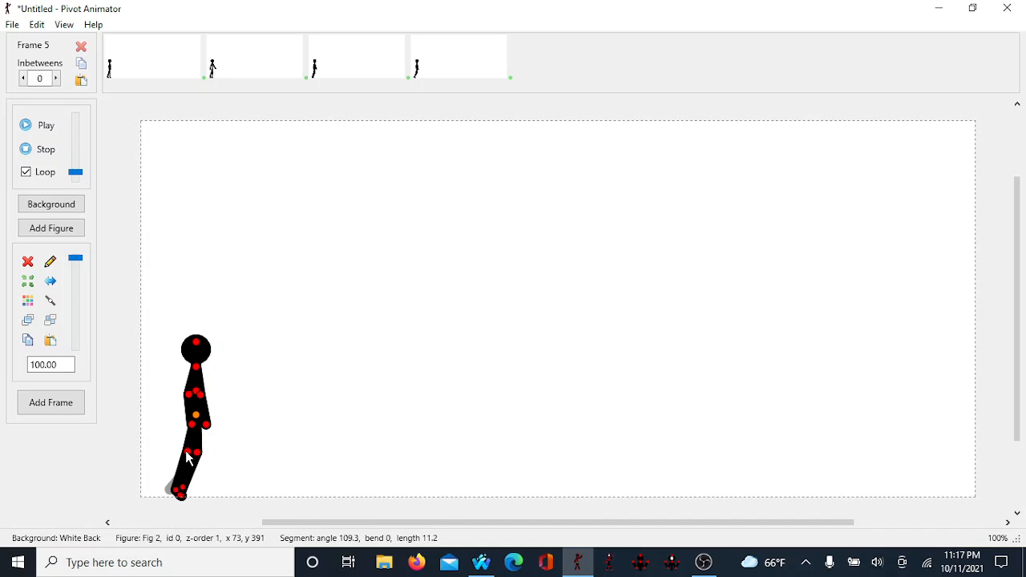
{"action": "left_click_drag", "start_coordinate": [189, 458], "coordinate": [190, 465]}
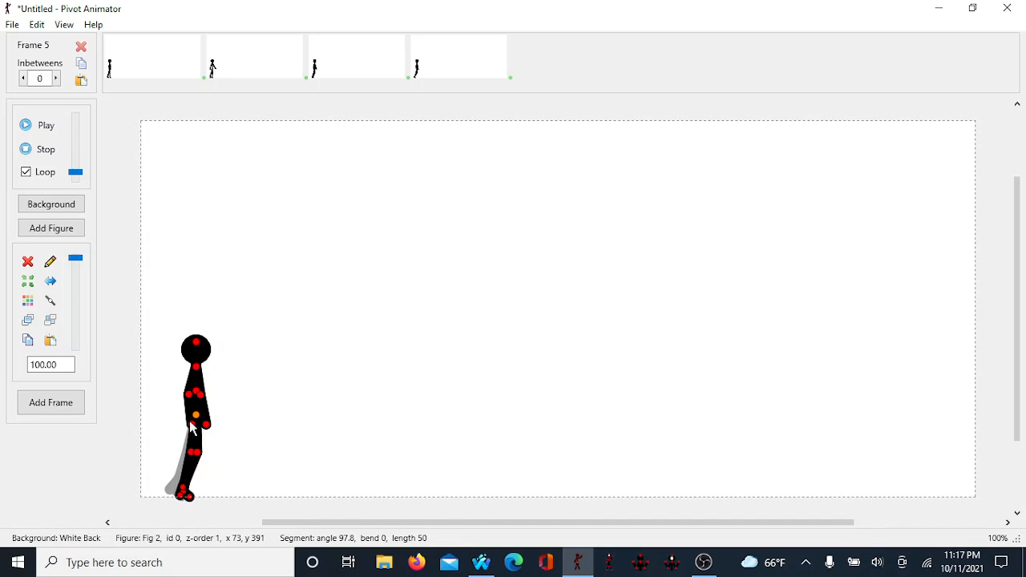
{"action": "mouse_move", "coordinate": [187, 393]}
{"action": "left_mouse_down"}
{"action": "mouse_move", "coordinate": [186, 425]}
{"action": "mouse_move", "coordinate": [201, 400]}
{"action": "mouse_move", "coordinate": [190, 407]}
{"action": "left_mouse_up"}
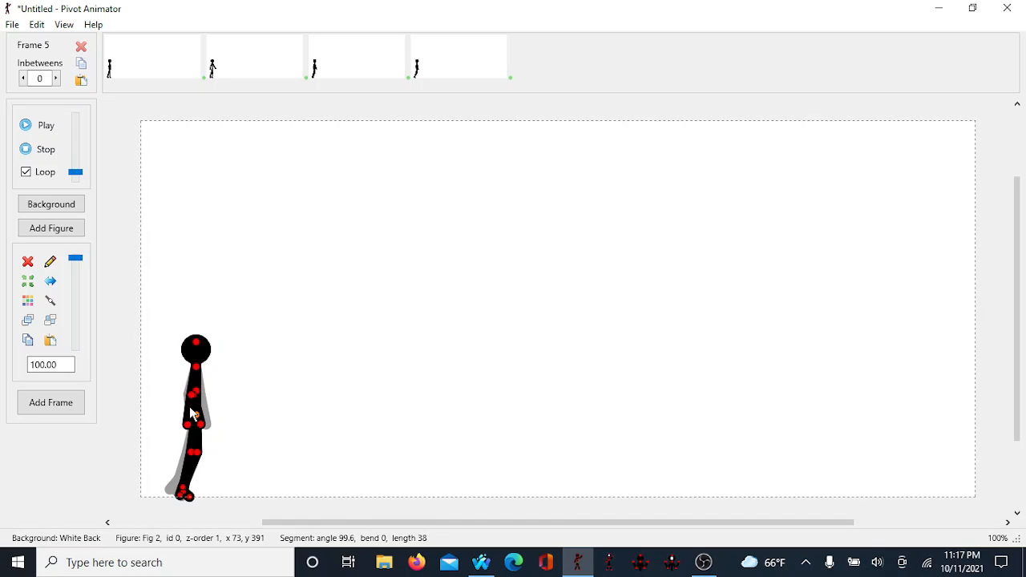
{"action": "key", "text": "Return"}
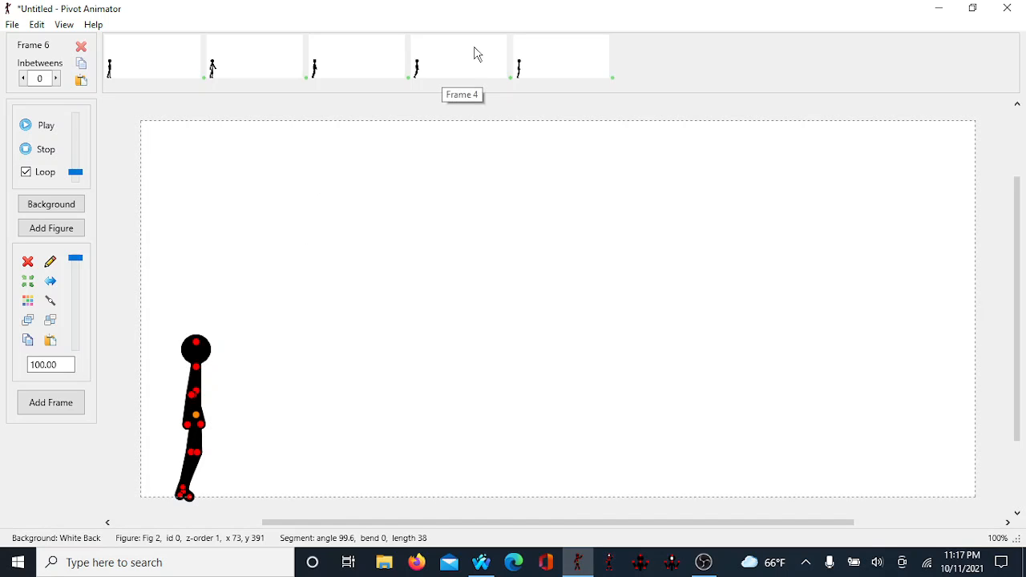
Step: Revisit frames 4 and 5 and adjust the back leg's knee in each
{"action": "left_click", "coordinate": [233, 54]}
{"action": "left_click", "coordinate": [337, 81]}
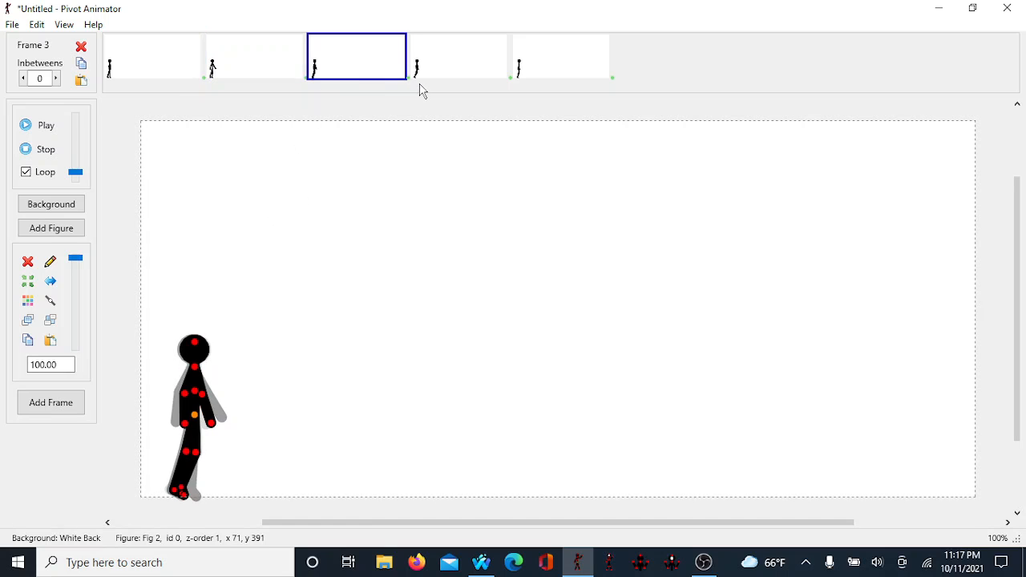
{"action": "left_click", "coordinate": [439, 75]}
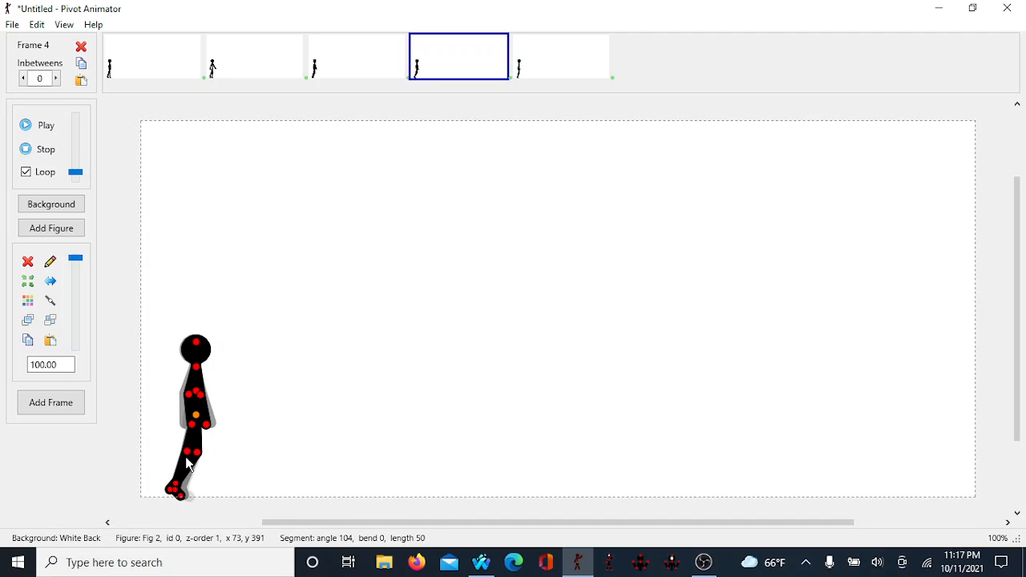
{"action": "left_click_drag", "start_coordinate": [186, 463], "coordinate": [185, 473]}
{"action": "left_click", "coordinate": [537, 70]}
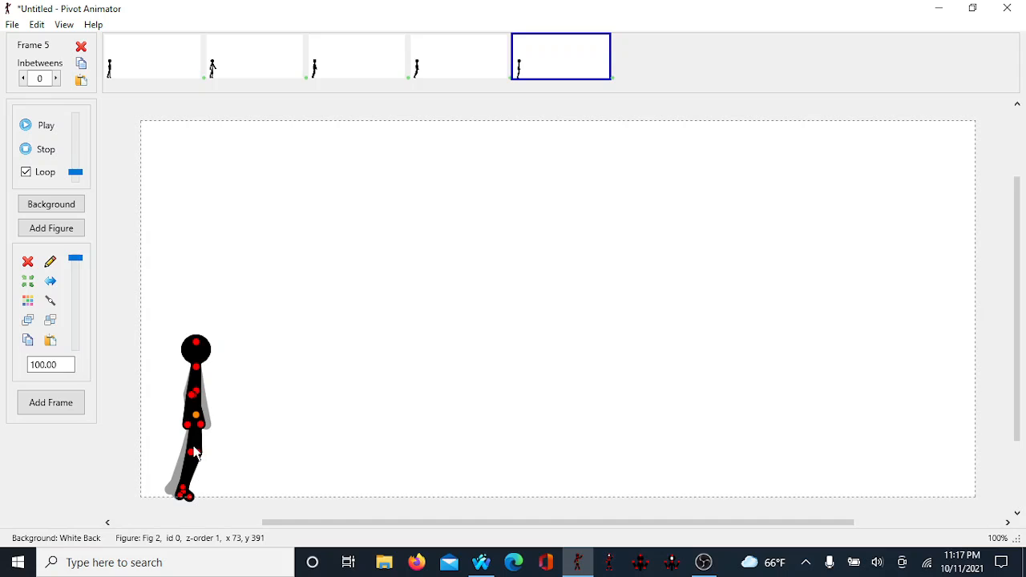
{"action": "left_click_drag", "start_coordinate": [190, 458], "coordinate": [186, 475]}
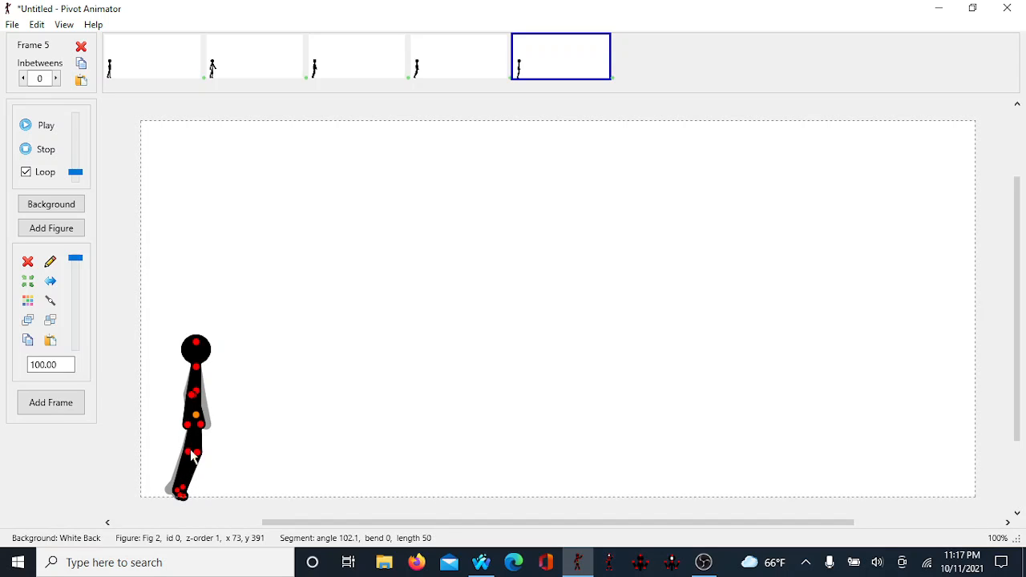
Step: Play the animation and stop it
{"action": "left_click", "coordinate": [50, 125]}
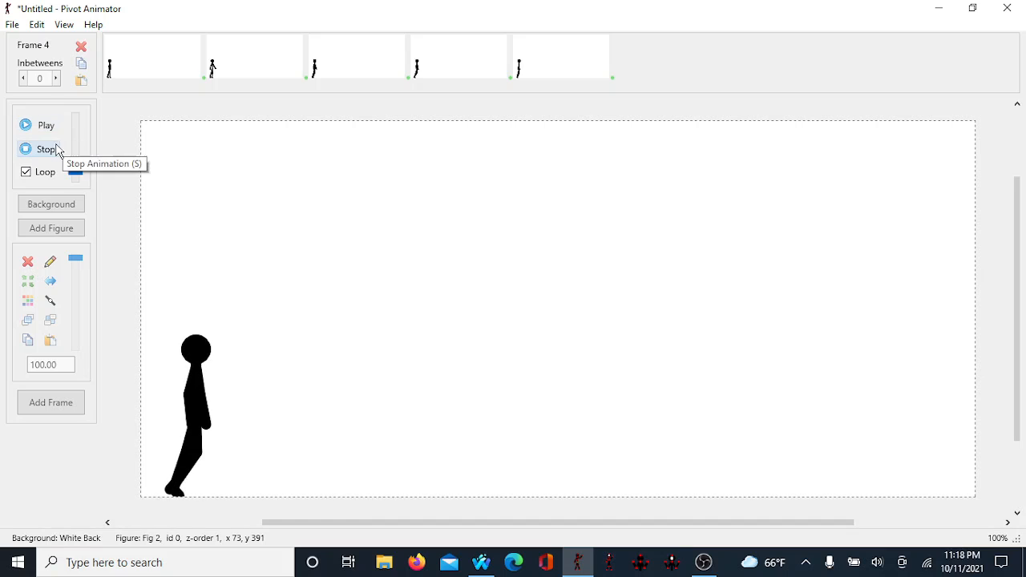
{"action": "left_click", "coordinate": [56, 150]}
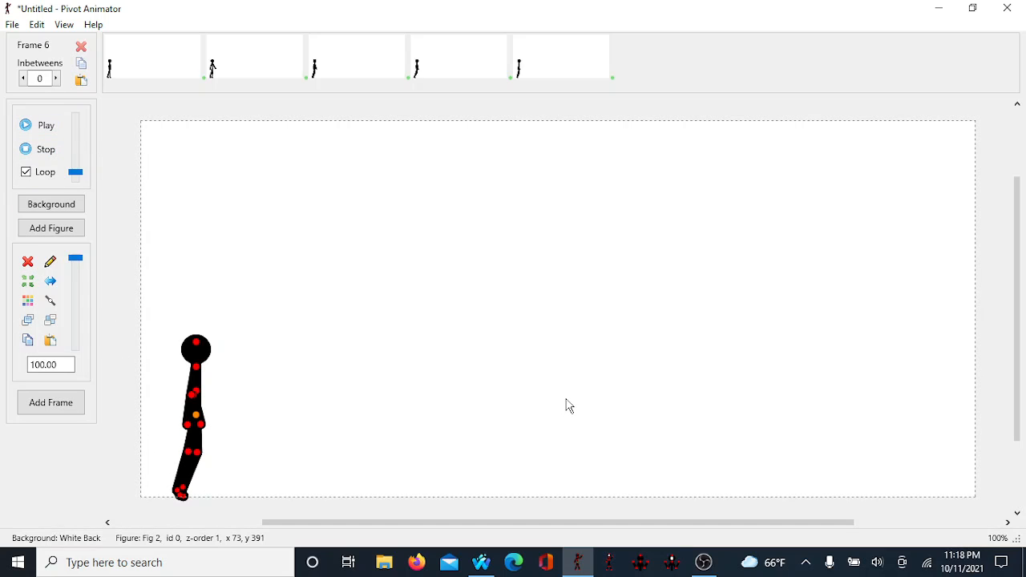
Step: In frame 6, shift the figure slightly right and pose both legs upright with feet on the ground
{"action": "key", "text": "Right"}
{"action": "key", "text": "Right"}
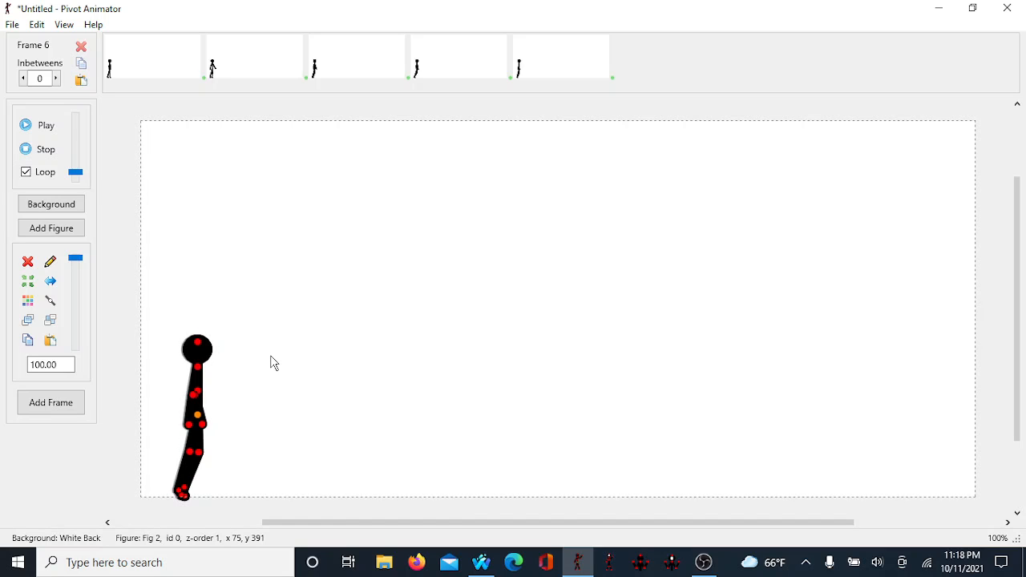
{"action": "key", "text": "Left"}
{"action": "key", "text": "Right"}
{"action": "left_click_drag", "start_coordinate": [190, 457], "coordinate": [197, 477]}
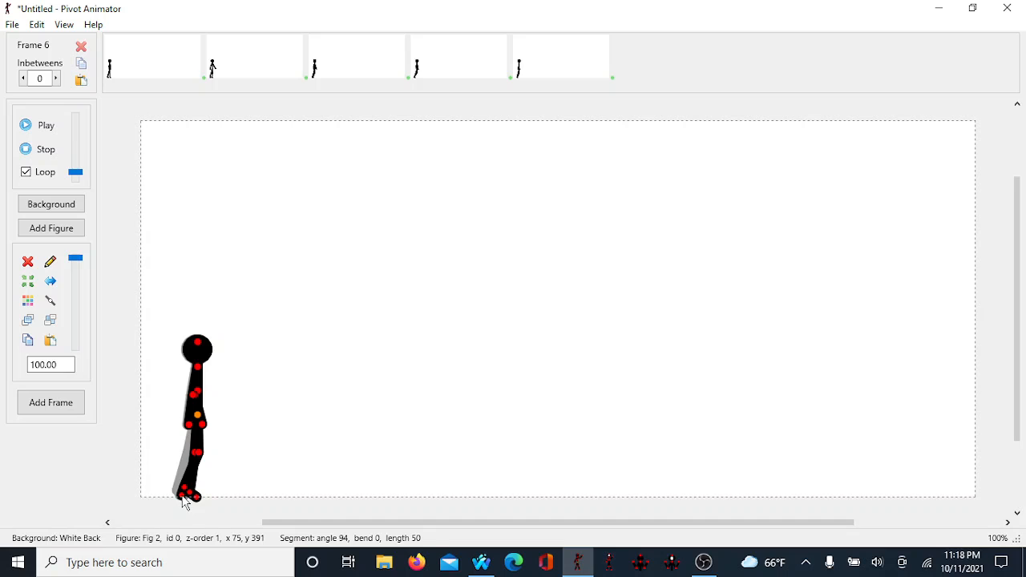
{"action": "left_click_drag", "start_coordinate": [183, 499], "coordinate": [192, 477]}
{"action": "left_click", "coordinate": [186, 490]}
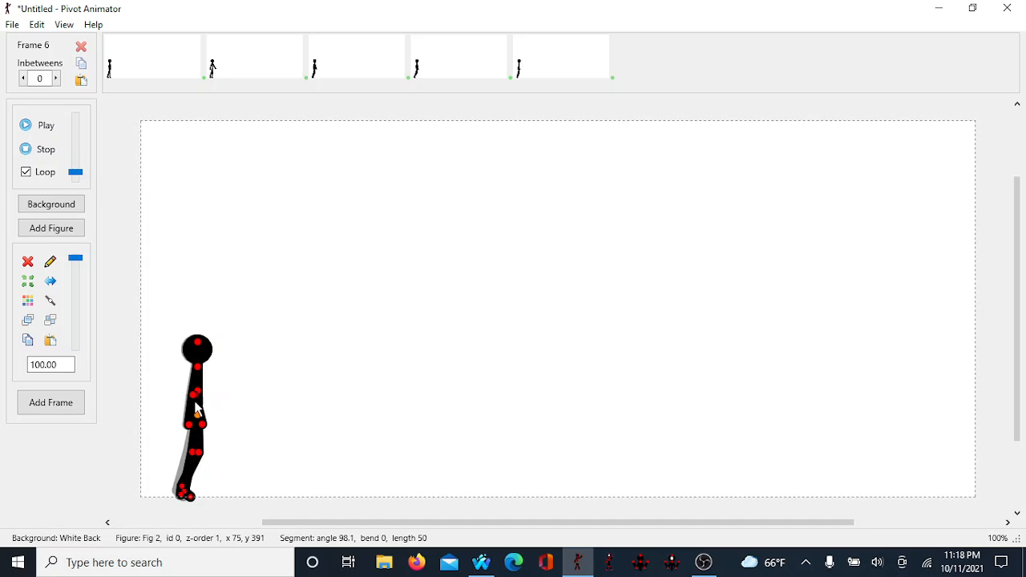
Step: Swing frame 6's arms apart, one backward and one forward, and add a new frame
{"action": "left_click_drag", "start_coordinate": [196, 397], "coordinate": [168, 454]}
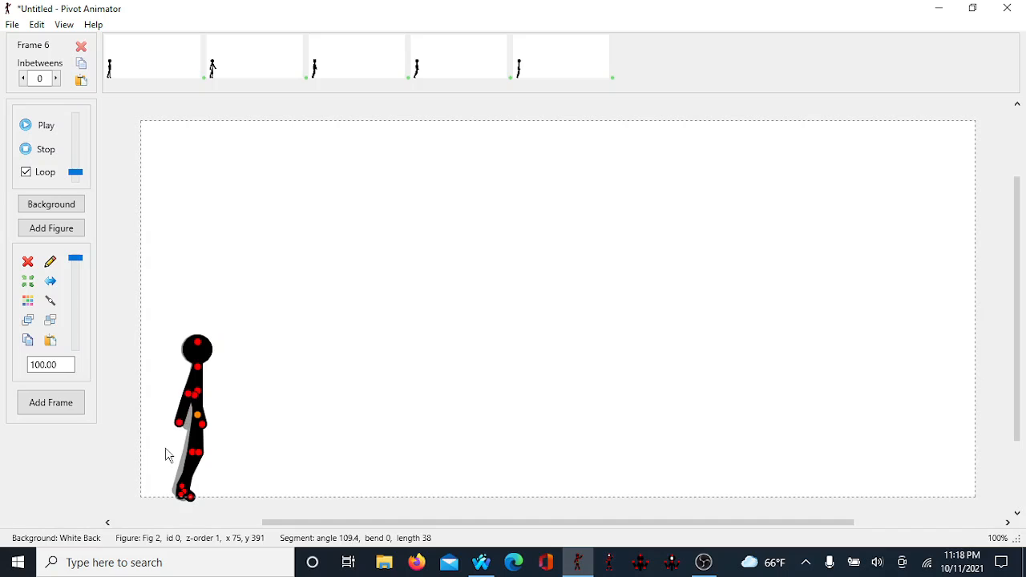
{"action": "left_click_drag", "start_coordinate": [195, 393], "coordinate": [214, 417]}
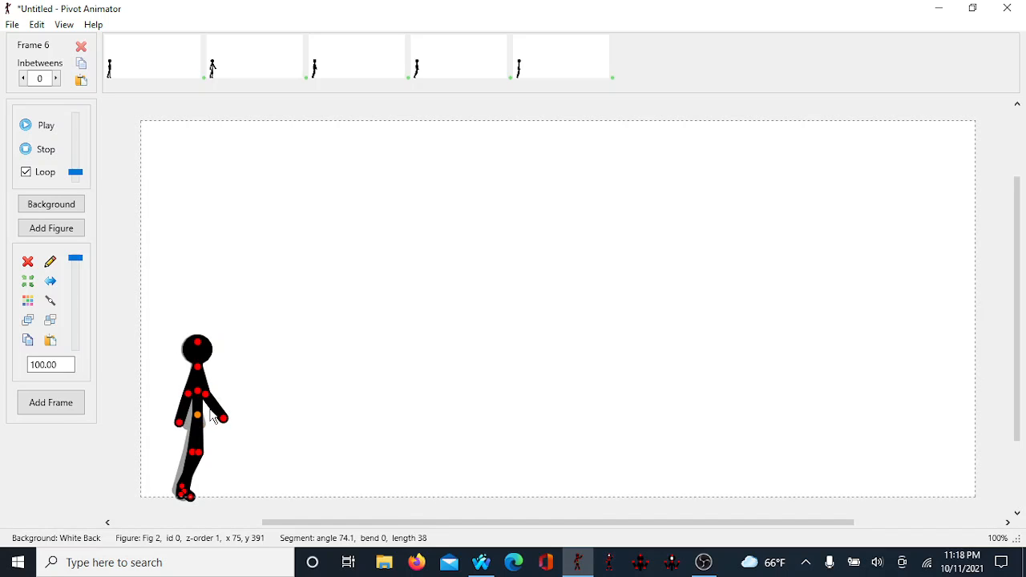
{"action": "key", "text": "Right"}
{"action": "key", "text": "Right"}
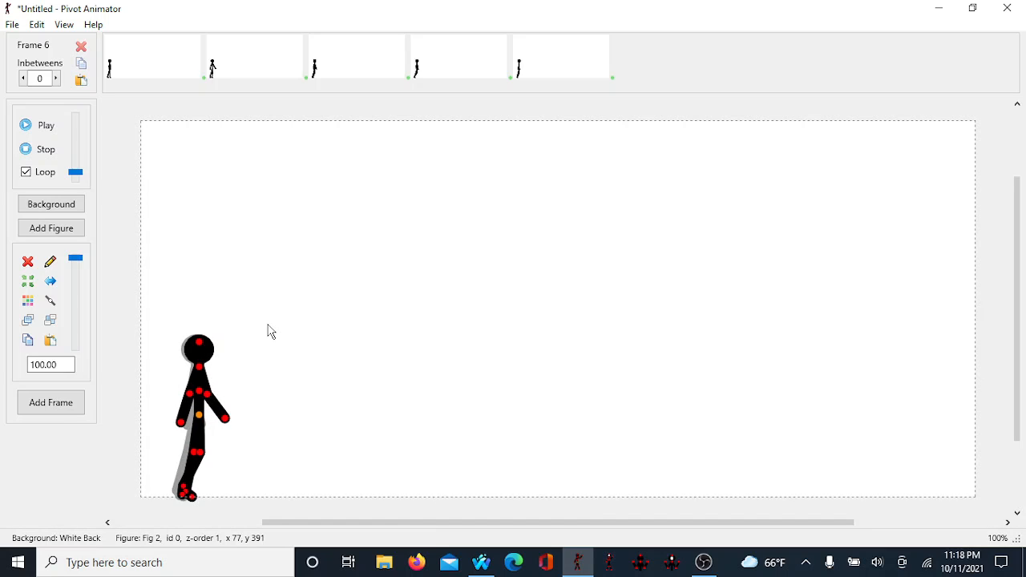
{"action": "key", "text": "Left"}
{"action": "key", "text": "Left"}
{"action": "key", "text": "Left"}
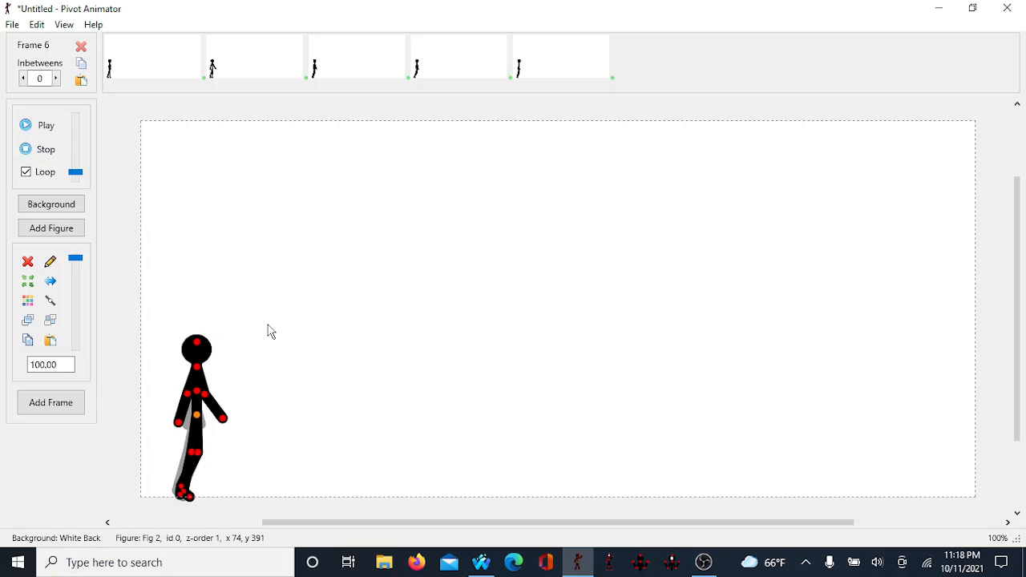
{"action": "key", "text": "Right"}
{"action": "key", "text": "Return"}
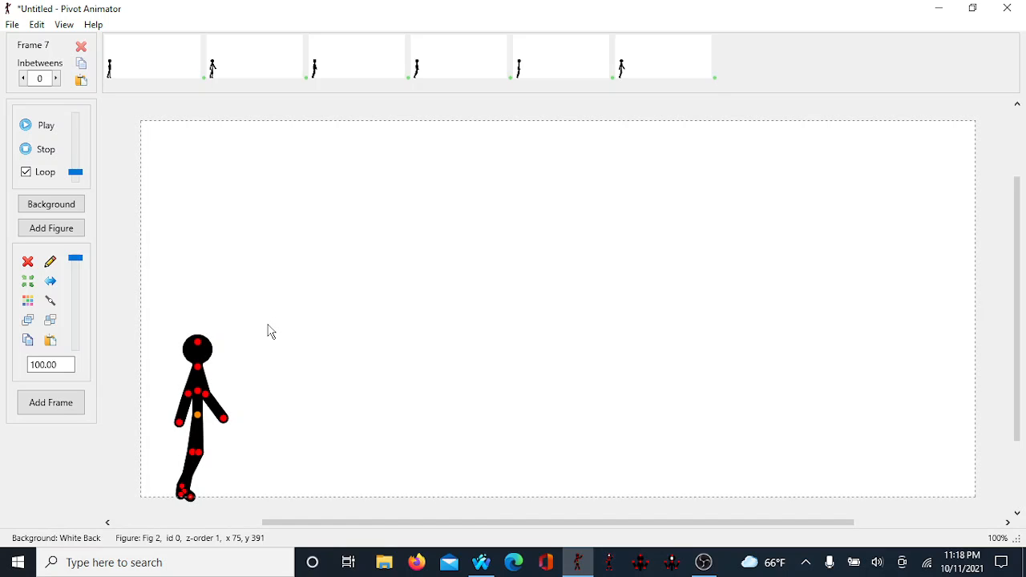
Step: Play the animation and stop it
{"action": "key", "text": "space"}
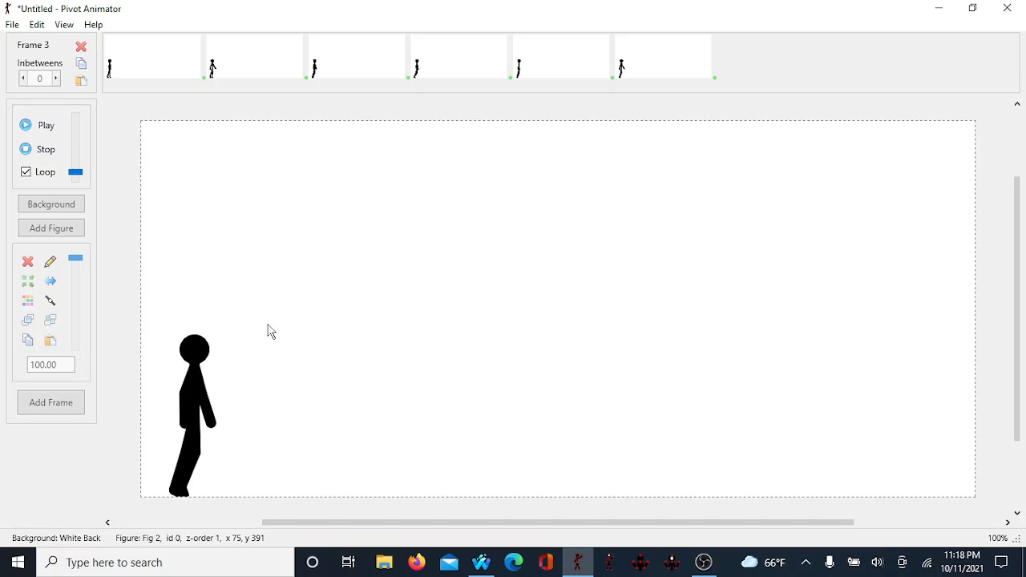
{"action": "key", "text": "space"}
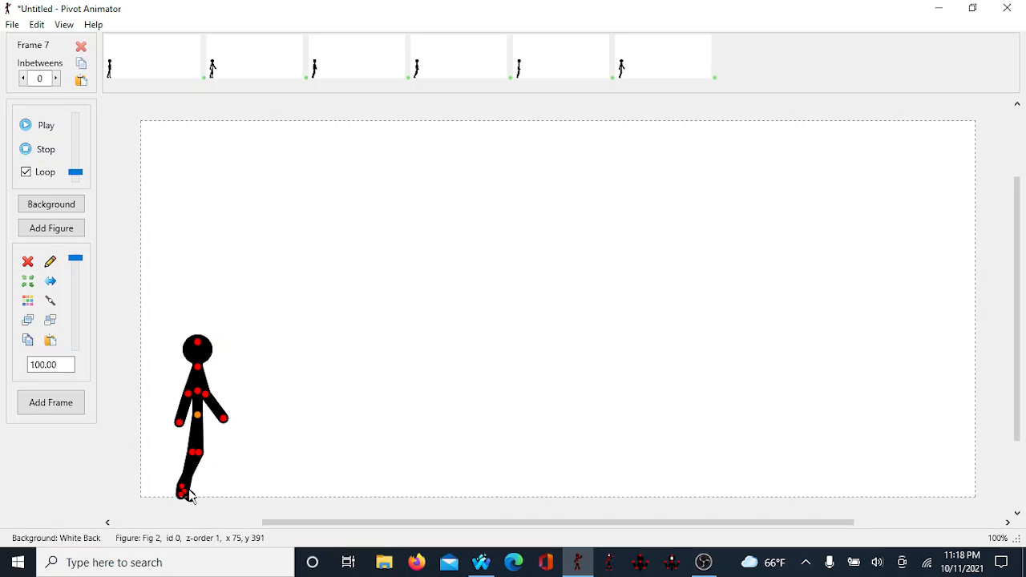
Step: In frame 7, adjust the front foot and arm, then nudge the figure slightly right
{"action": "mouse_move", "coordinate": [185, 493]}
{"action": "left_mouse_down"}
{"action": "mouse_move", "coordinate": [177, 490]}
{"action": "mouse_move", "coordinate": [179, 506]}
{"action": "mouse_move", "coordinate": [179, 479]}
{"action": "mouse_move", "coordinate": [182, 505]}
{"action": "mouse_move", "coordinate": [191, 501]}
{"action": "mouse_move", "coordinate": [184, 491]}
{"action": "mouse_move", "coordinate": [178, 500]}
{"action": "left_mouse_up"}
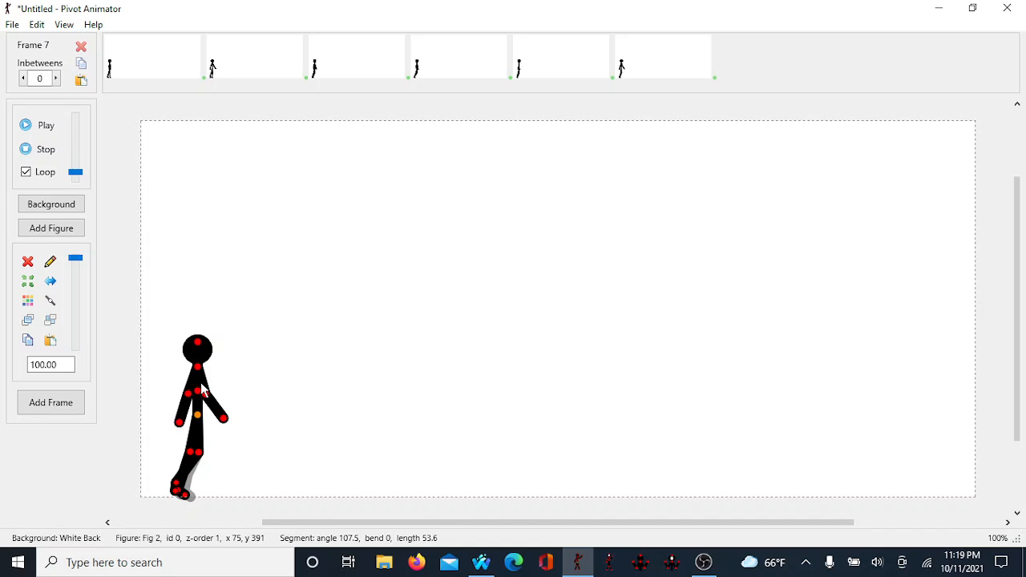
{"action": "mouse_move", "coordinate": [201, 405]}
{"action": "left_mouse_down"}
{"action": "mouse_move", "coordinate": [211, 408]}
{"action": "mouse_move", "coordinate": [192, 408]}
{"action": "left_mouse_up"}
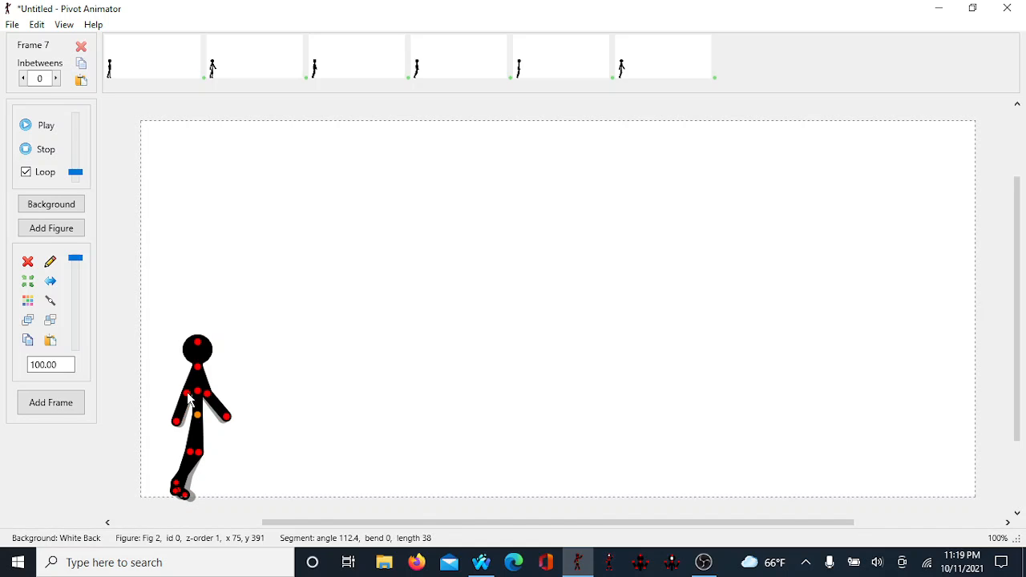
{"action": "key", "text": "Right"}
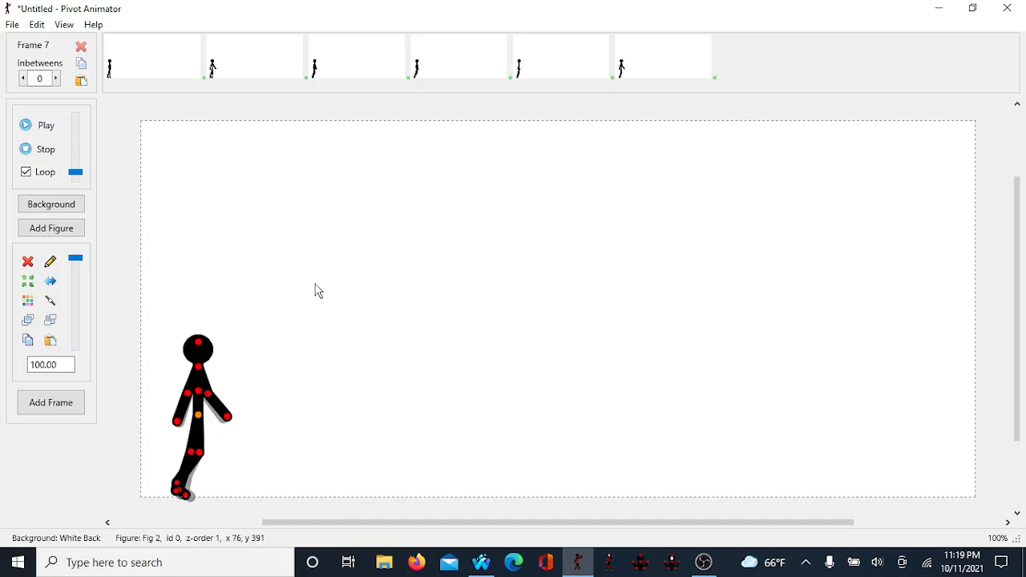
{"action": "key", "text": "Right"}
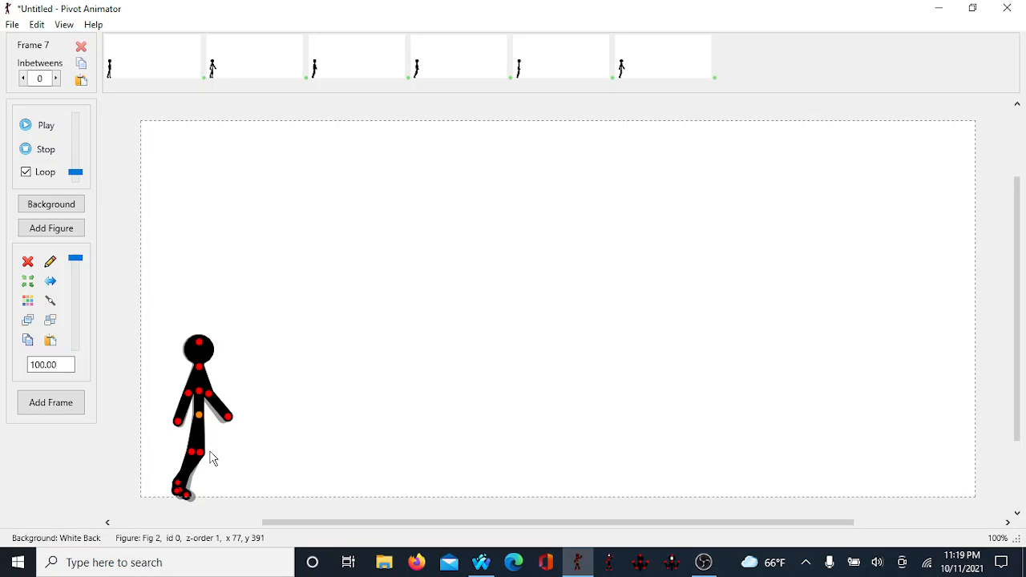
Step: Add frame 8 and bend the figure's legs into a new stride position
{"action": "key", "text": "space"}
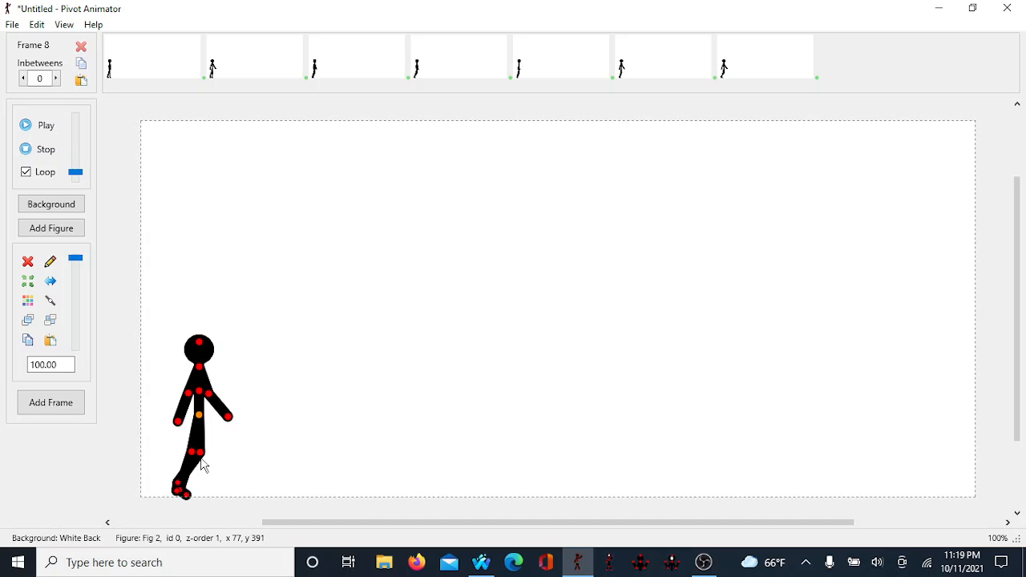
{"action": "left_click_drag", "start_coordinate": [193, 452], "coordinate": [214, 477]}
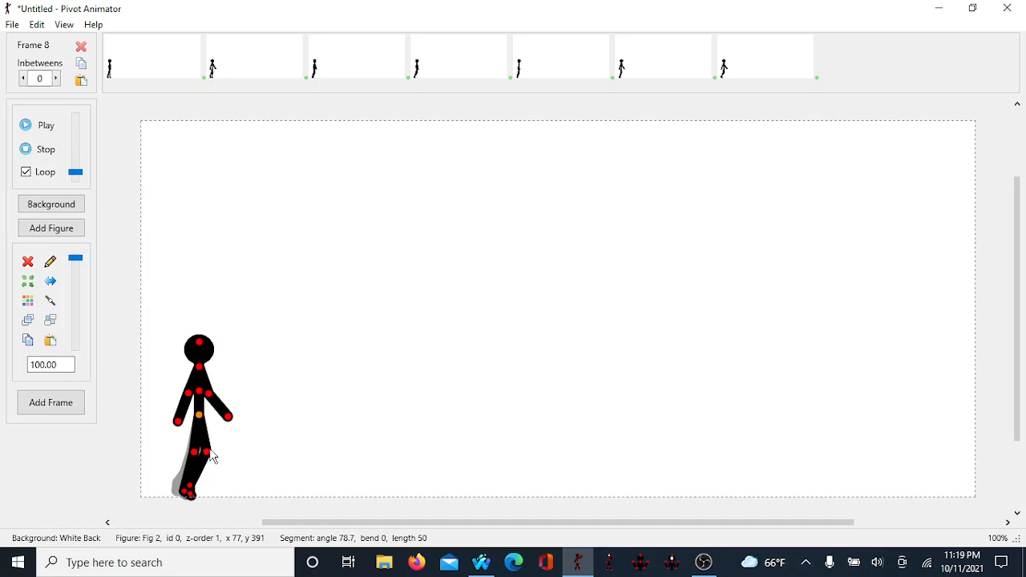
{"action": "left_click_drag", "start_coordinate": [211, 452], "coordinate": [205, 458]}
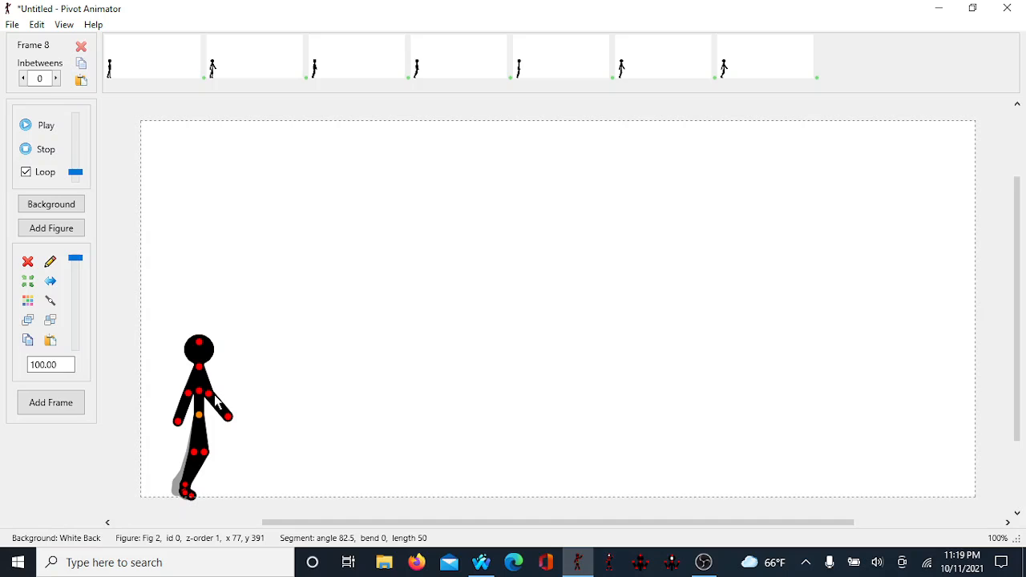
Step: Swing frame 8's arms apart, nudge the figure slightly right, and add a new frame
{"action": "left_click_drag", "start_coordinate": [207, 396], "coordinate": [186, 395]}
{"action": "key", "text": "Right"}
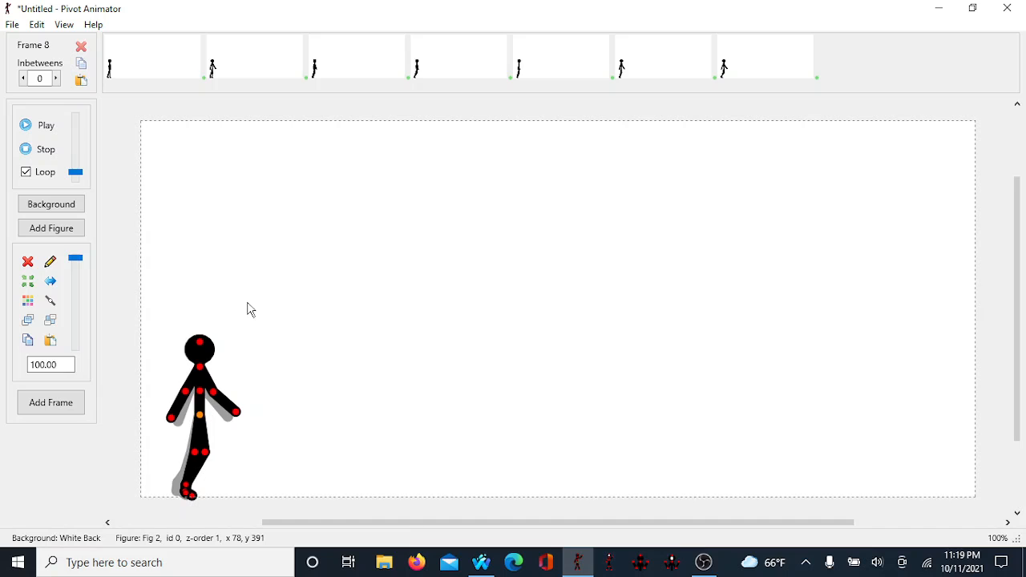
{"action": "key", "text": "Return"}
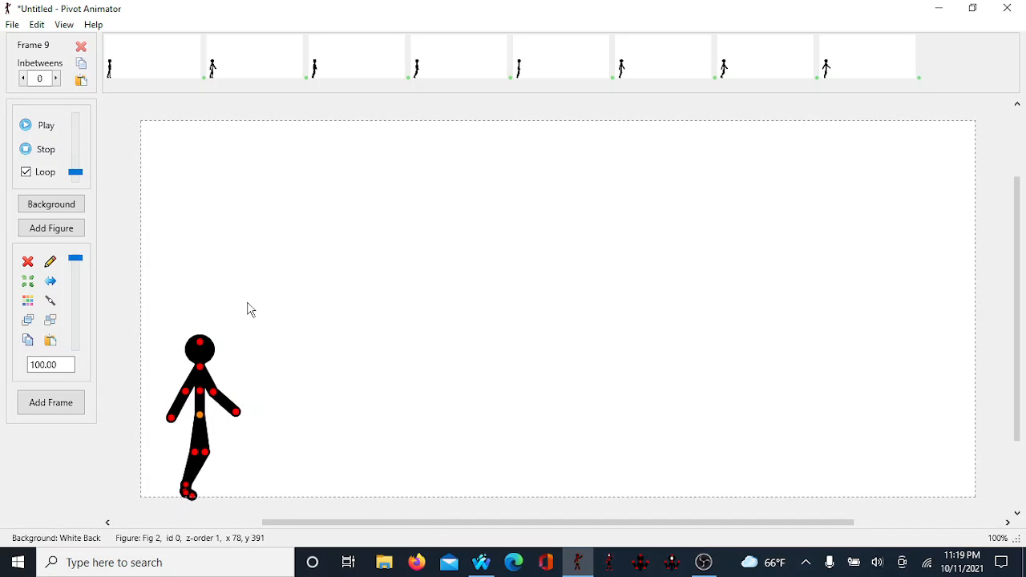
Step: Play the animation and stop it
{"action": "key", "text": "space"}
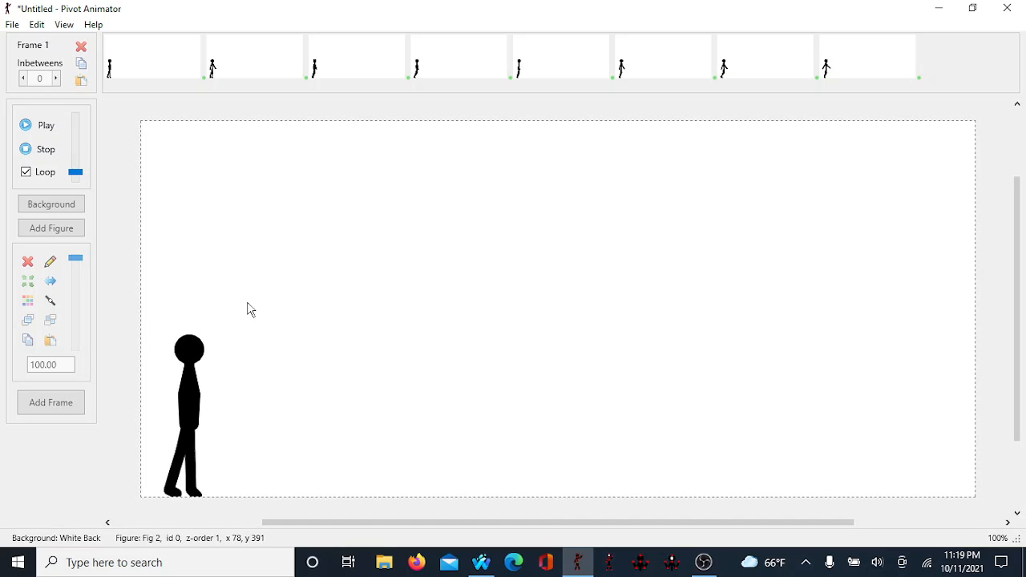
{"action": "key", "text": "space"}
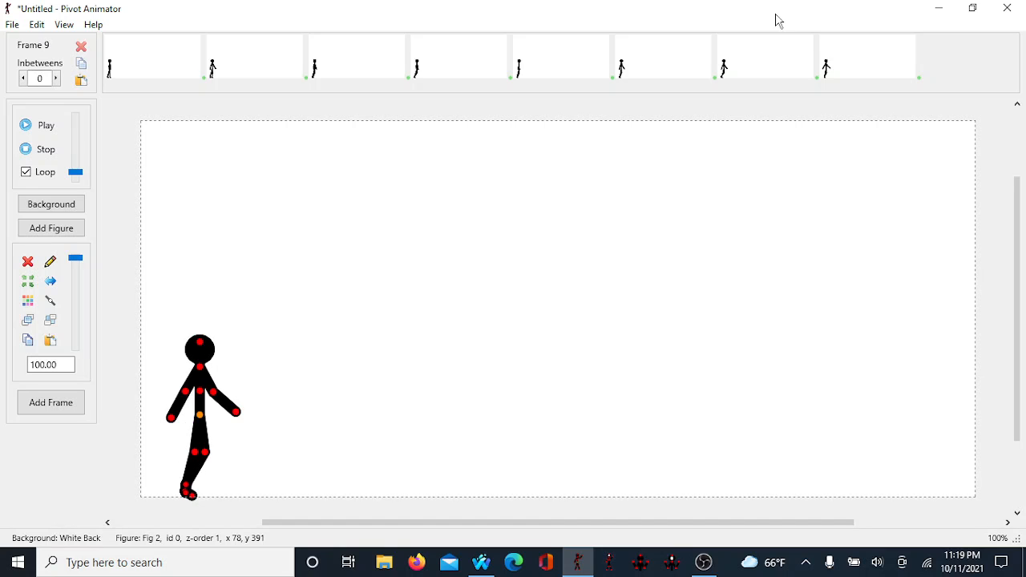
Step: Step back through frames 6 to 8, then nudge frame 8's figure slightly right and add the next frame
{"action": "left_click", "coordinate": [843, 67]}
{"action": "left_click", "coordinate": [790, 64]}
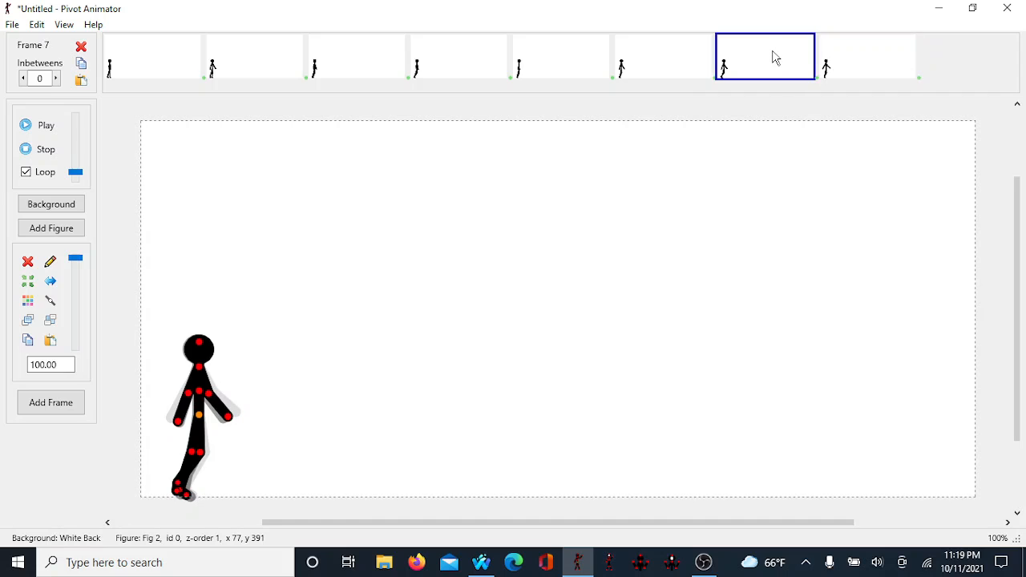
{"action": "left_click", "coordinate": [623, 57]}
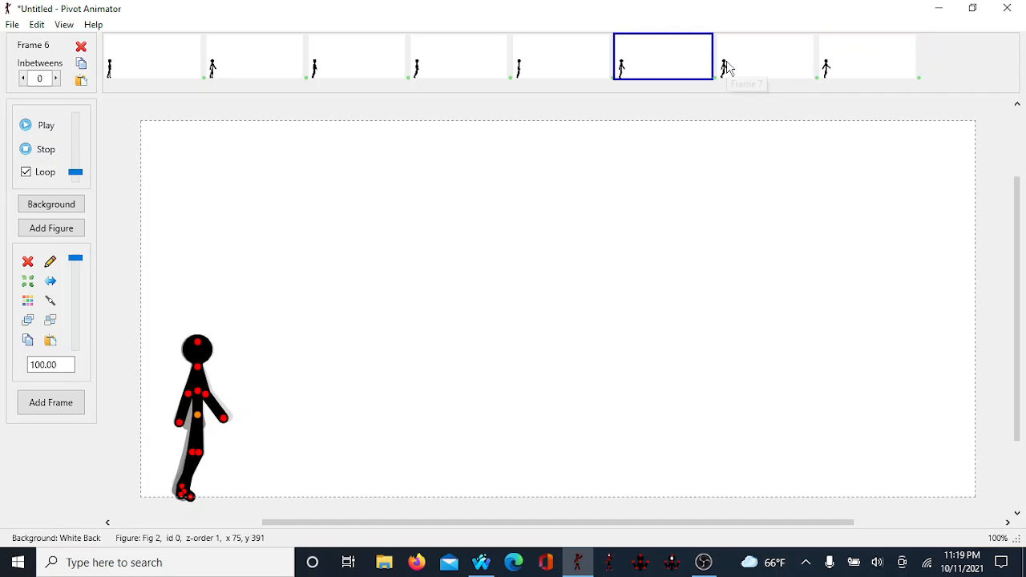
{"action": "left_click", "coordinate": [760, 64]}
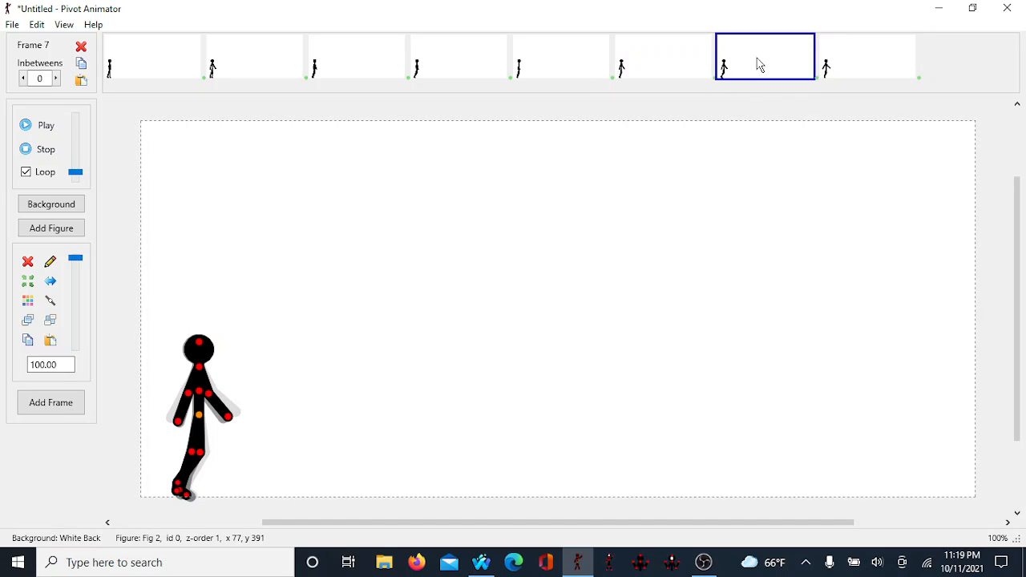
{"action": "left_click", "coordinate": [868, 64]}
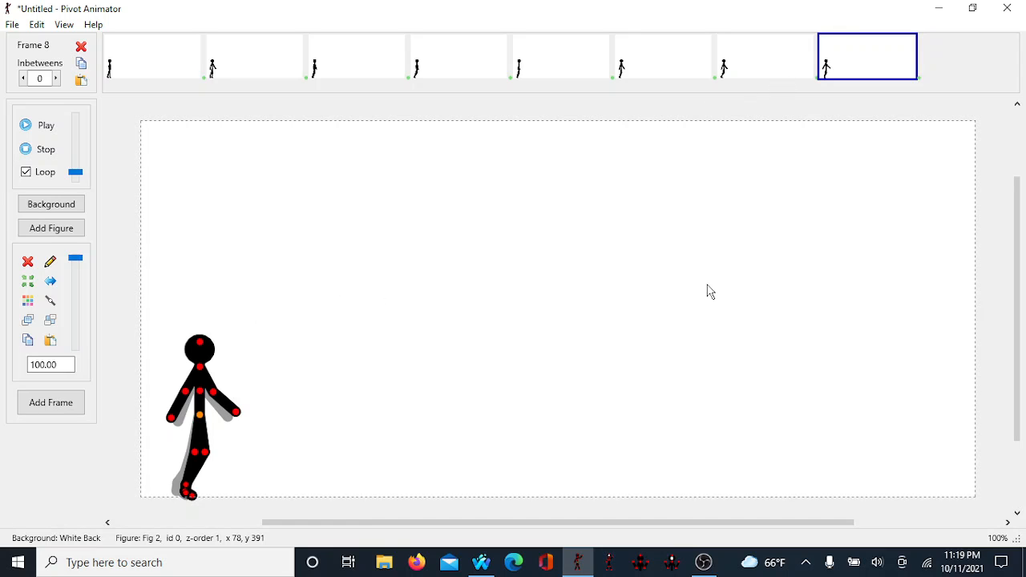
{"action": "key", "text": "Right"}
{"action": "key", "text": "Return"}
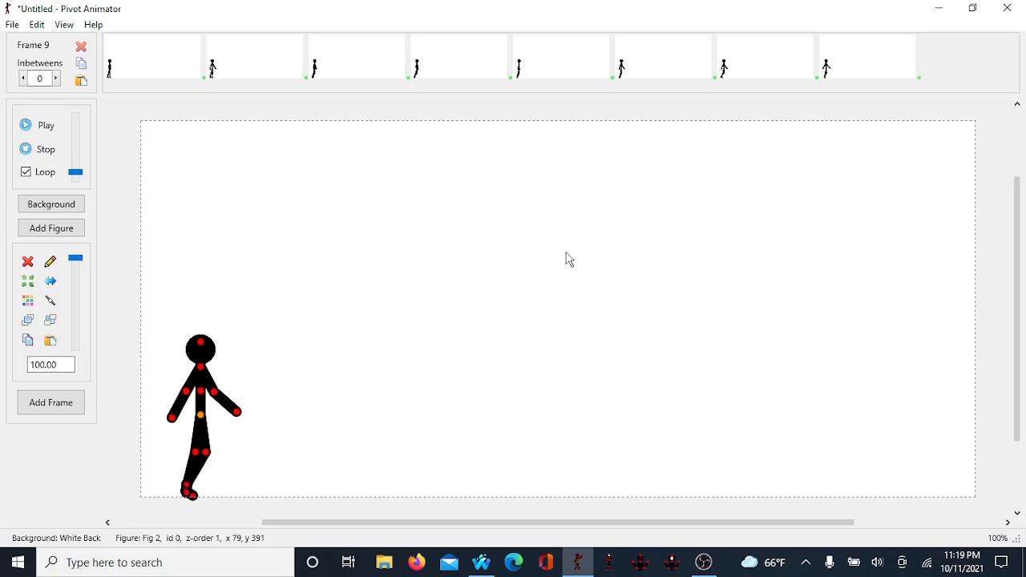
Step: Play the animation and turn off looping
{"action": "left_click", "coordinate": [24, 124]}
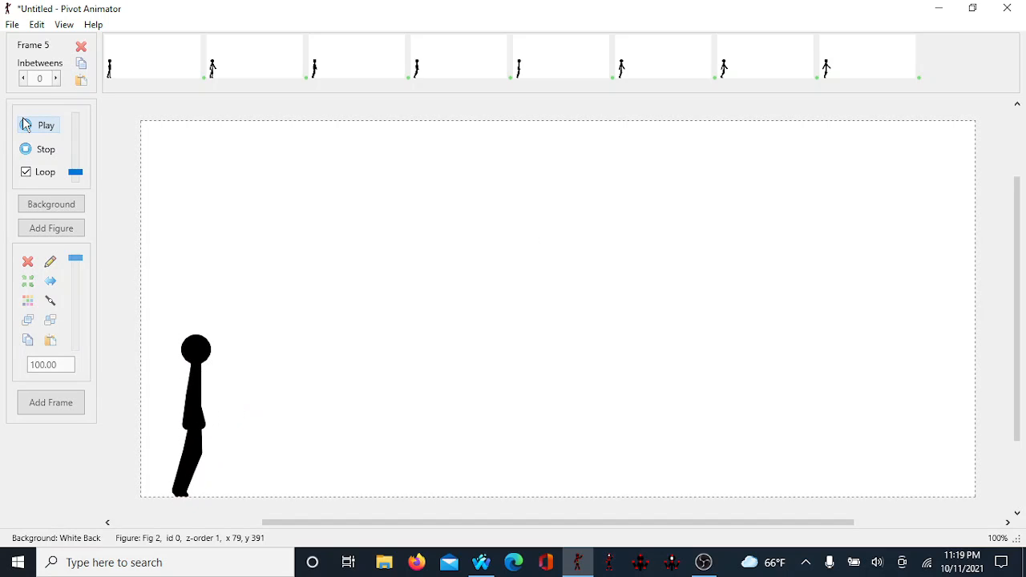
{"action": "left_click", "coordinate": [53, 172]}
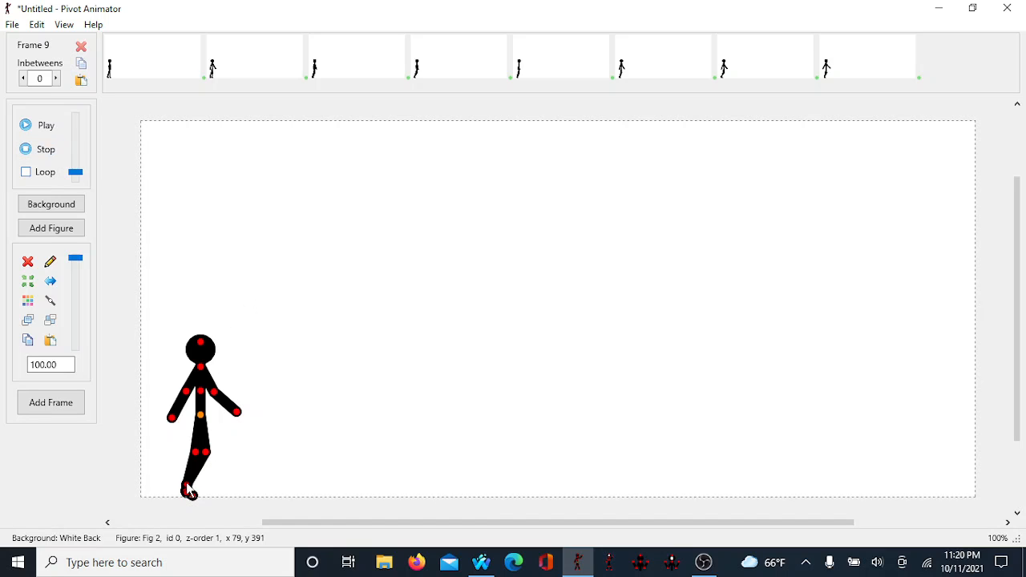
Step: In frame 9, lift the back foot and lower the front arm, nudge the figure right, and add a new frame
{"action": "left_click_drag", "start_coordinate": [190, 492], "coordinate": [197, 456]}
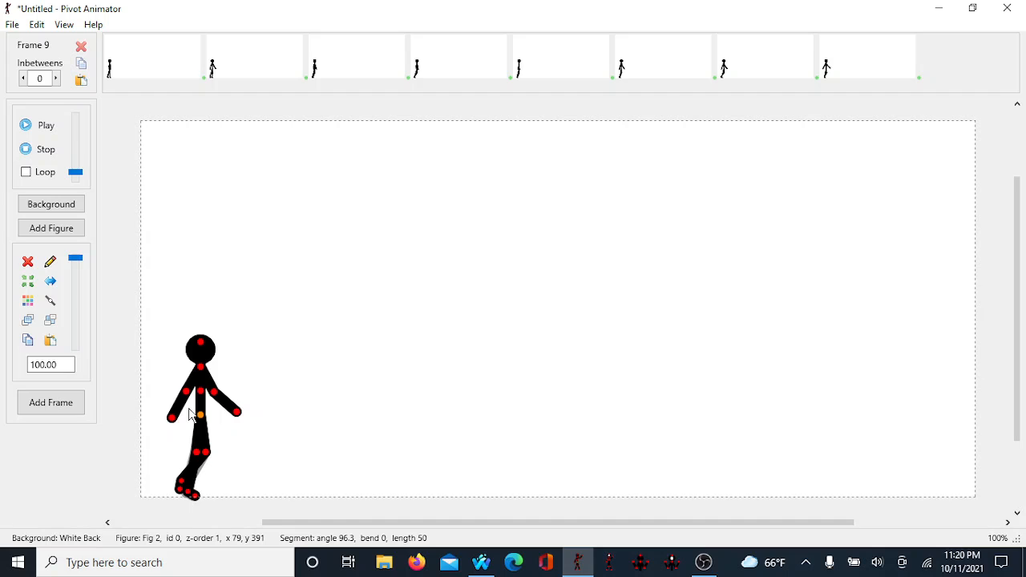
{"action": "left_click_drag", "start_coordinate": [191, 391], "coordinate": [190, 413]}
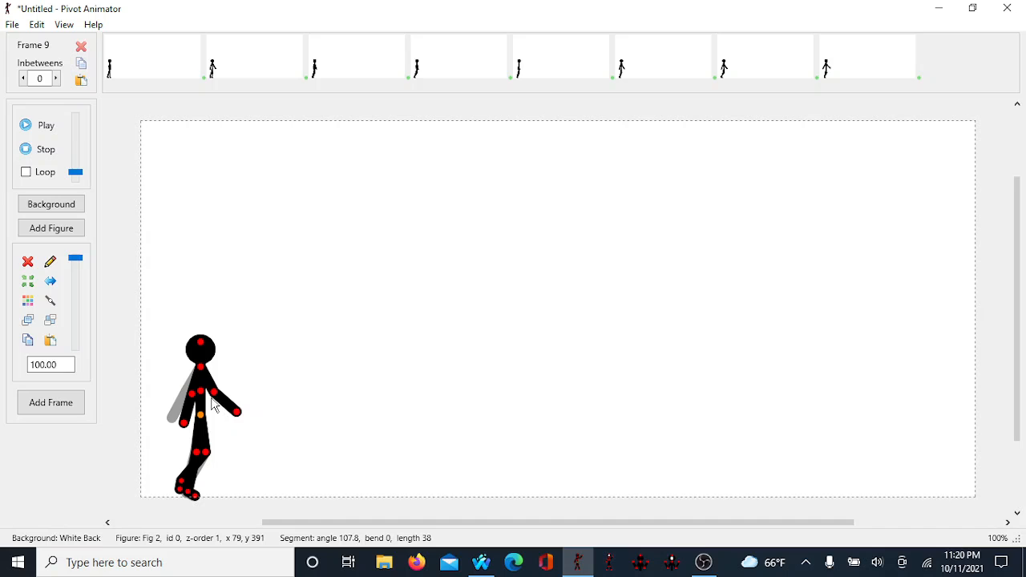
{"action": "left_click_drag", "start_coordinate": [213, 399], "coordinate": [212, 402]}
{"action": "key", "text": "Right"}
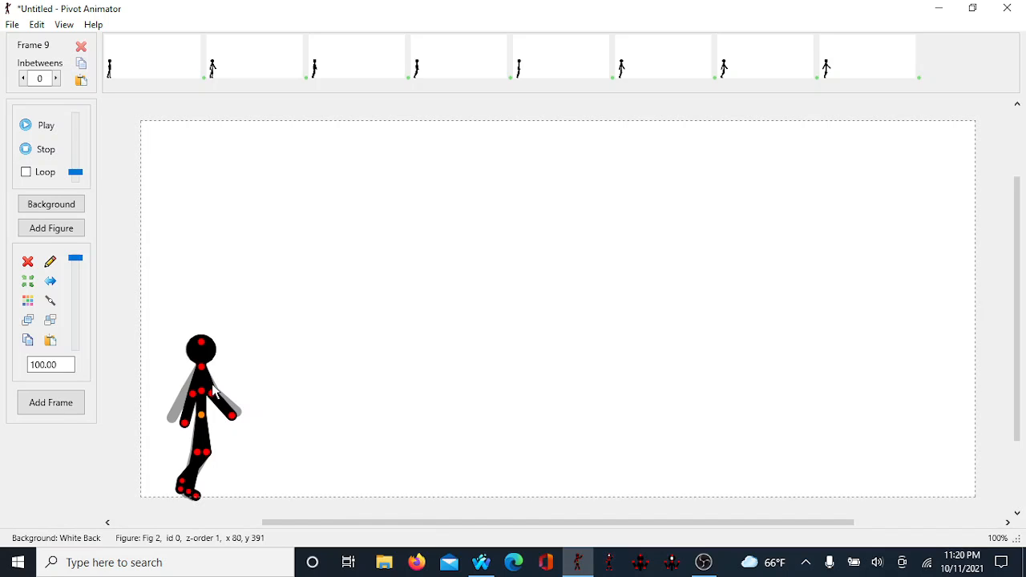
{"action": "key", "text": "Right"}
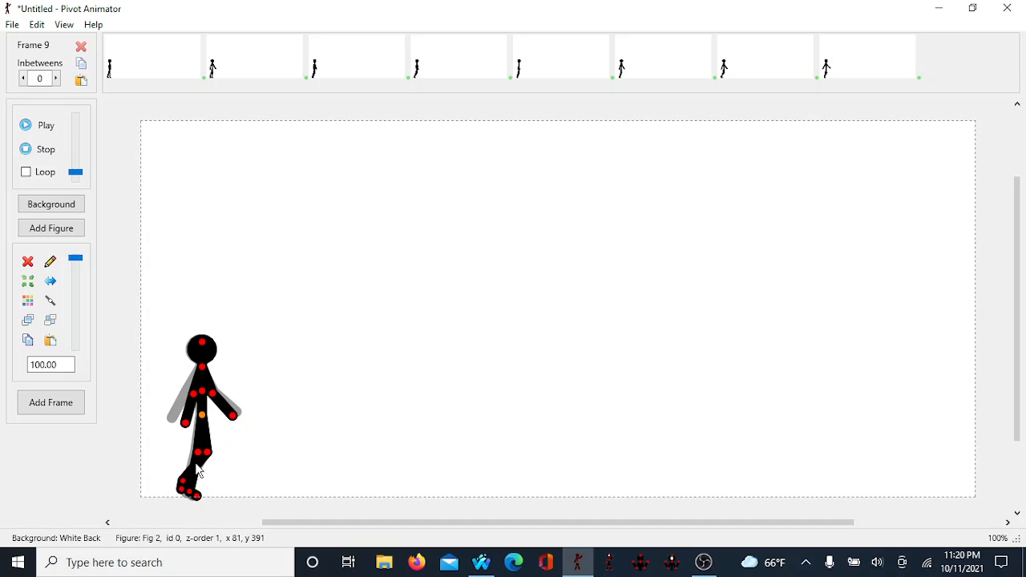
{"action": "key", "text": "Return"}
Step: In frame 10, swing the legs and bring the front arm closer to the body, nudge right, and add a frame
{"action": "left_click_drag", "start_coordinate": [206, 454], "coordinate": [216, 464]}
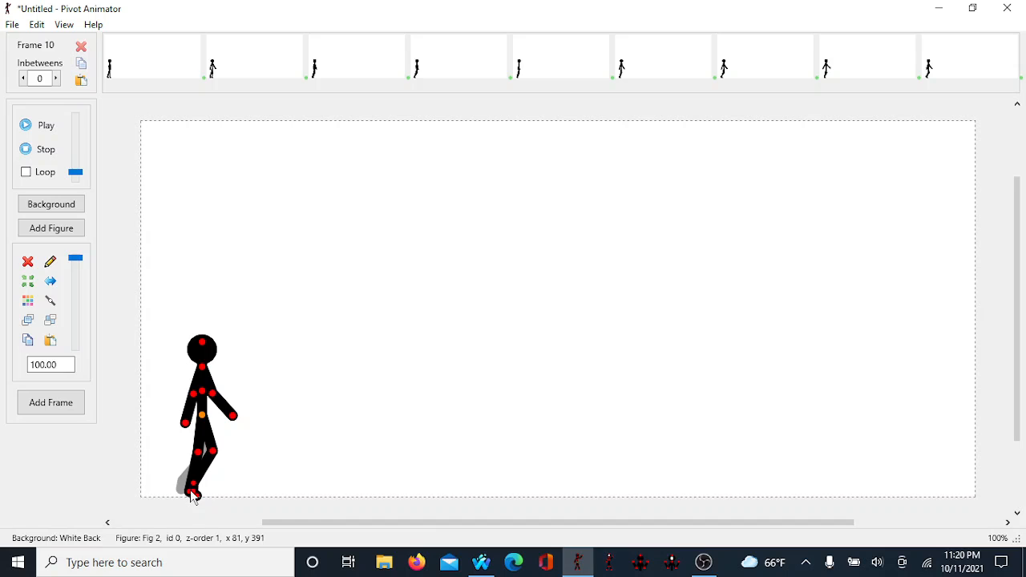
{"action": "left_click_drag", "start_coordinate": [190, 500], "coordinate": [185, 502]}
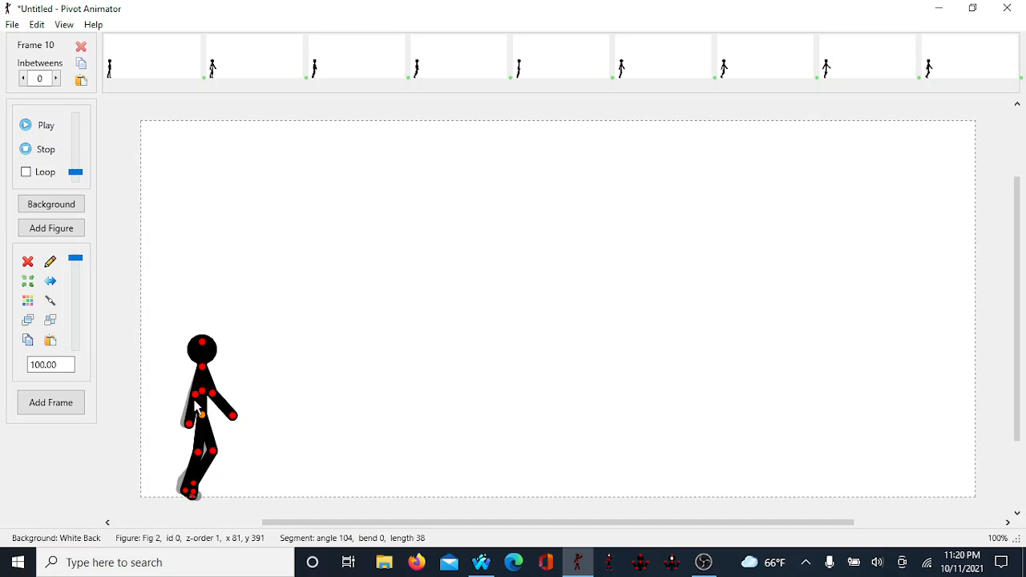
{"action": "left_click_drag", "start_coordinate": [233, 414], "coordinate": [221, 421]}
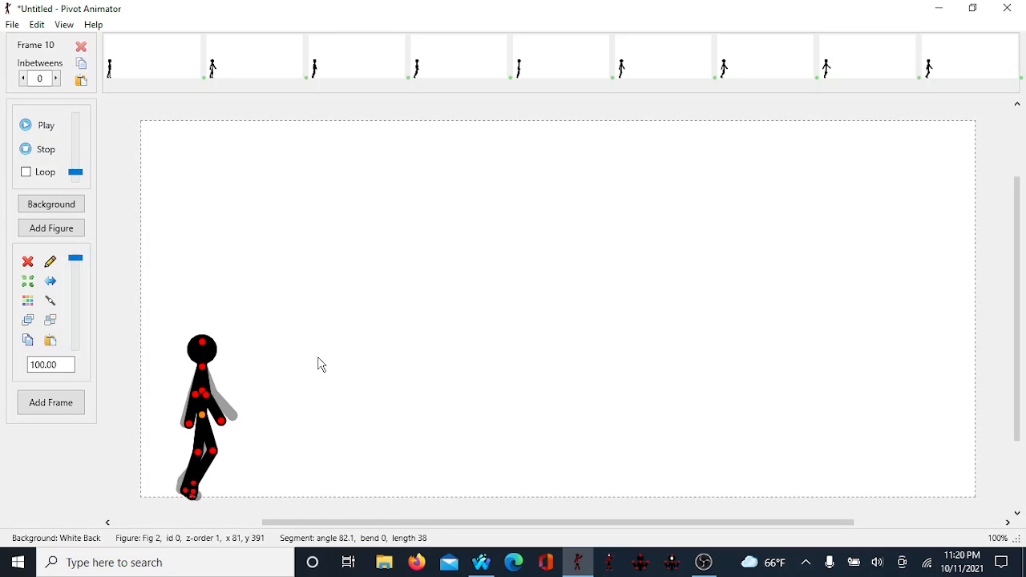
{"action": "key", "text": "Right"}
{"action": "key", "text": "Right"}
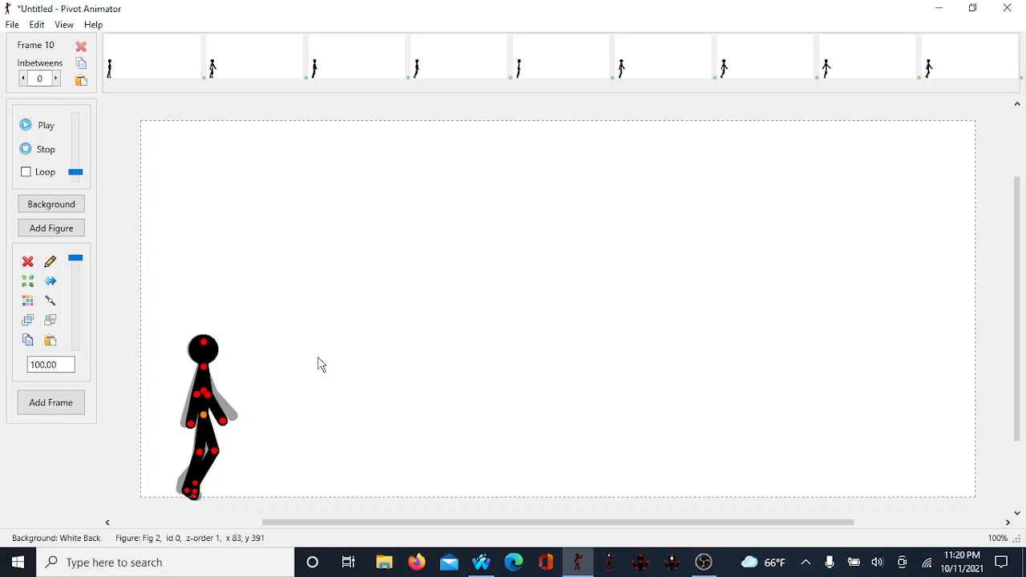
{"action": "key", "text": "Return"}
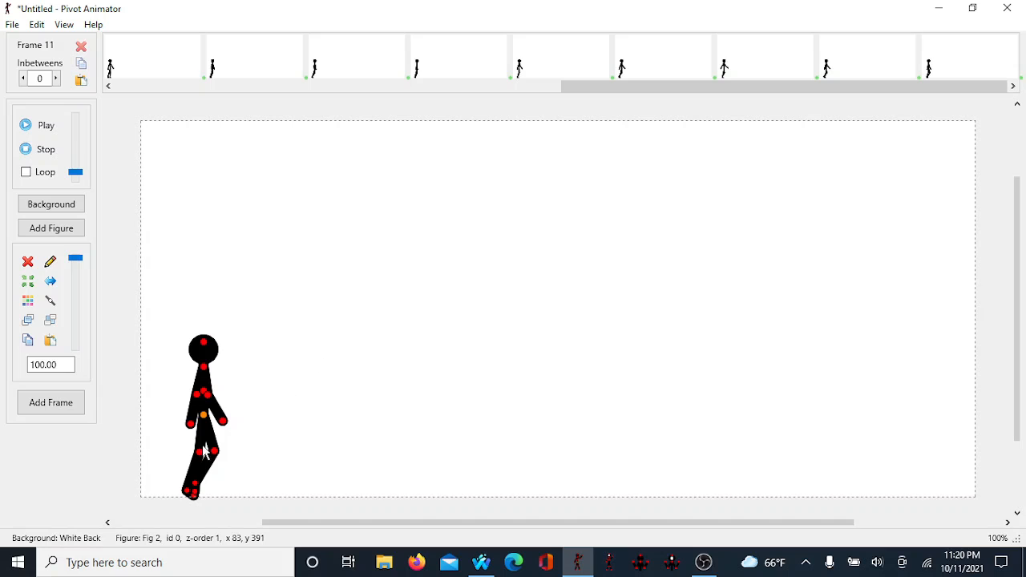
Step: In frame 11, straighten the back leg down and lower the arm toward the body, nudge right, and add a frame
{"action": "left_click", "coordinate": [34, 128]}
{"action": "left_click_drag", "start_coordinate": [195, 490], "coordinate": [201, 513]}
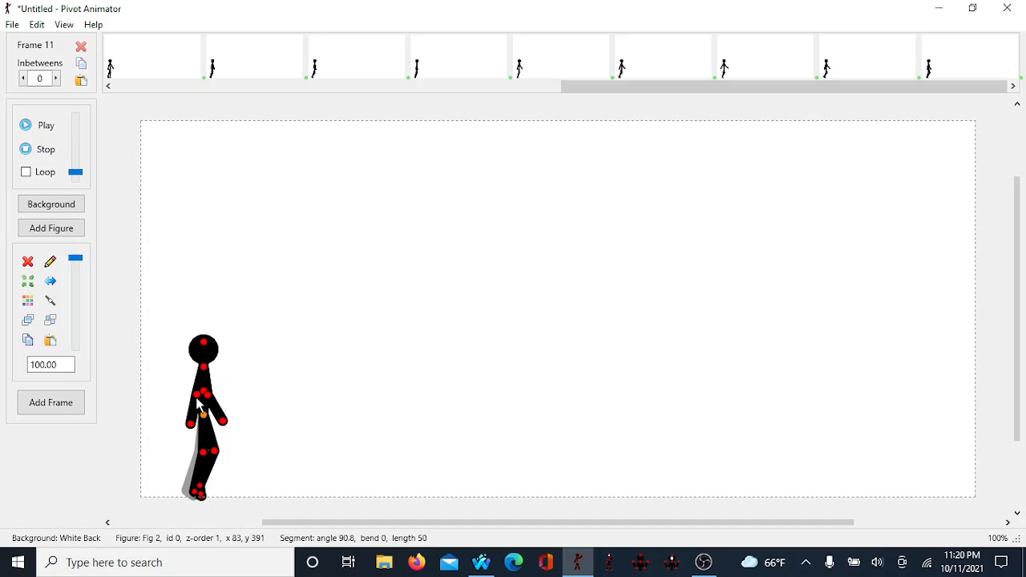
{"action": "mouse_move", "coordinate": [197, 425]}
{"action": "left_mouse_down"}
{"action": "mouse_move", "coordinate": [190, 449]}
{"action": "mouse_move", "coordinate": [185, 401]}
{"action": "mouse_move", "coordinate": [202, 405]}
{"action": "mouse_move", "coordinate": [207, 390]}
{"action": "mouse_move", "coordinate": [204, 412]}
{"action": "left_mouse_up"}
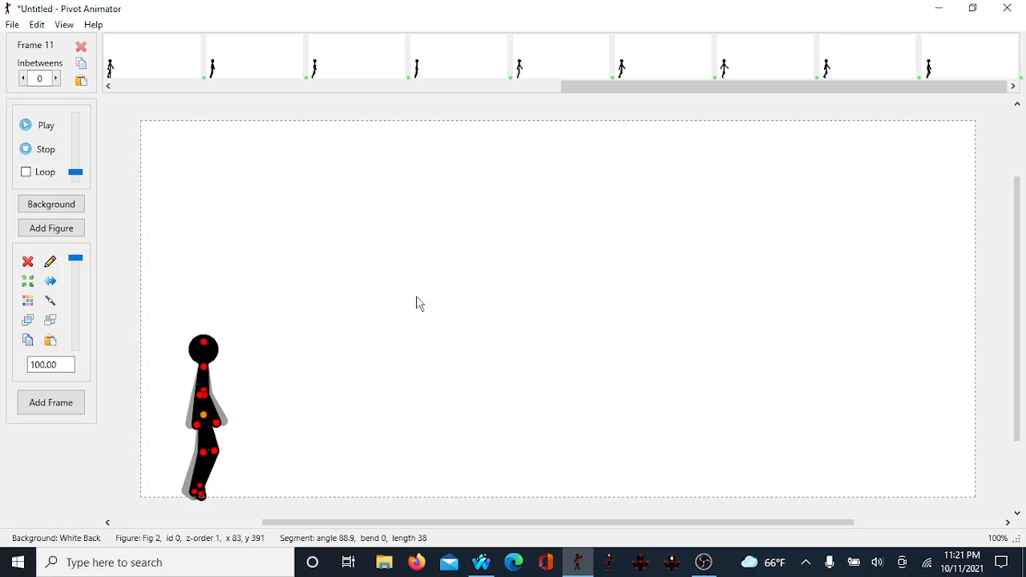
{"action": "key", "text": "Right"}
{"action": "key", "text": "Right"}
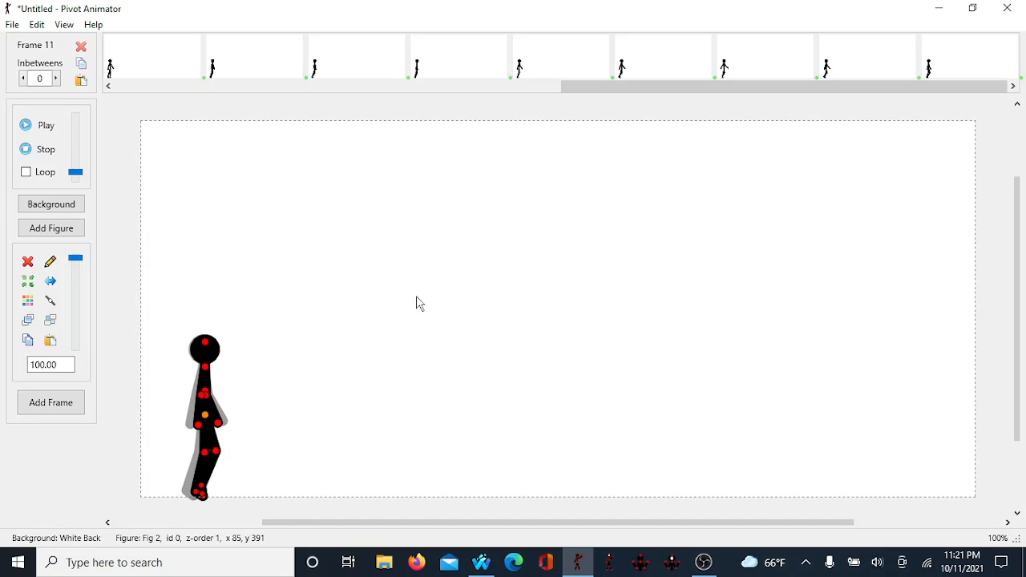
{"action": "key", "text": "Return"}
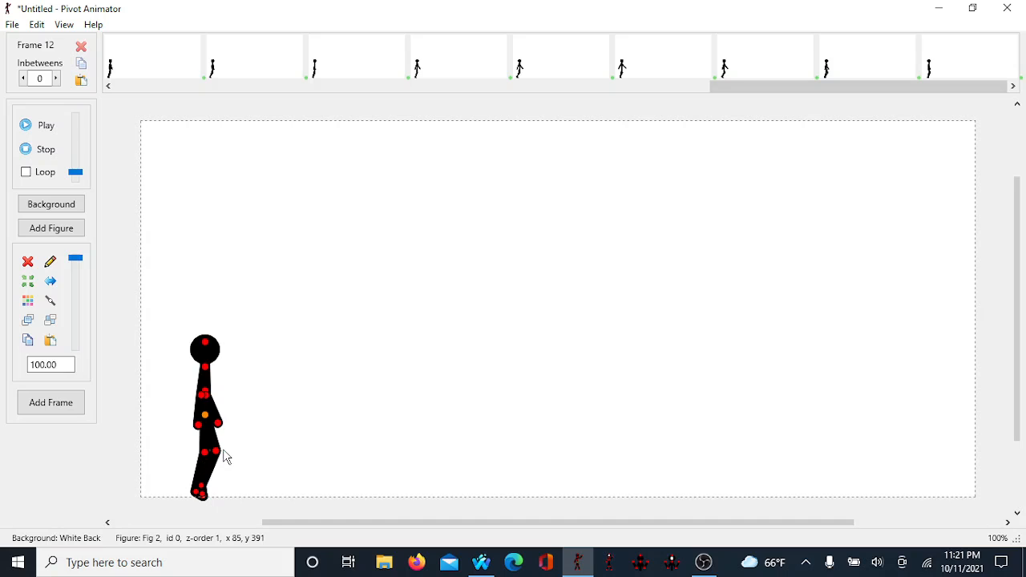
Step: In frame 12, straighten the leg and arm against the body, nudge the figure right, and add a new frame
{"action": "left_click_drag", "start_coordinate": [224, 458], "coordinate": [200, 553]}
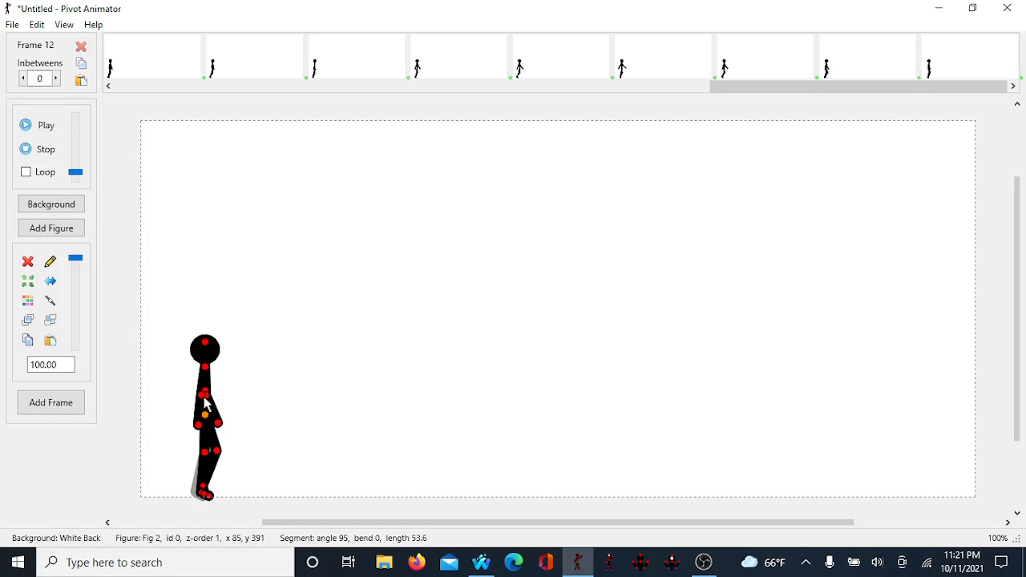
{"action": "left_click_drag", "start_coordinate": [202, 396], "coordinate": [201, 417]}
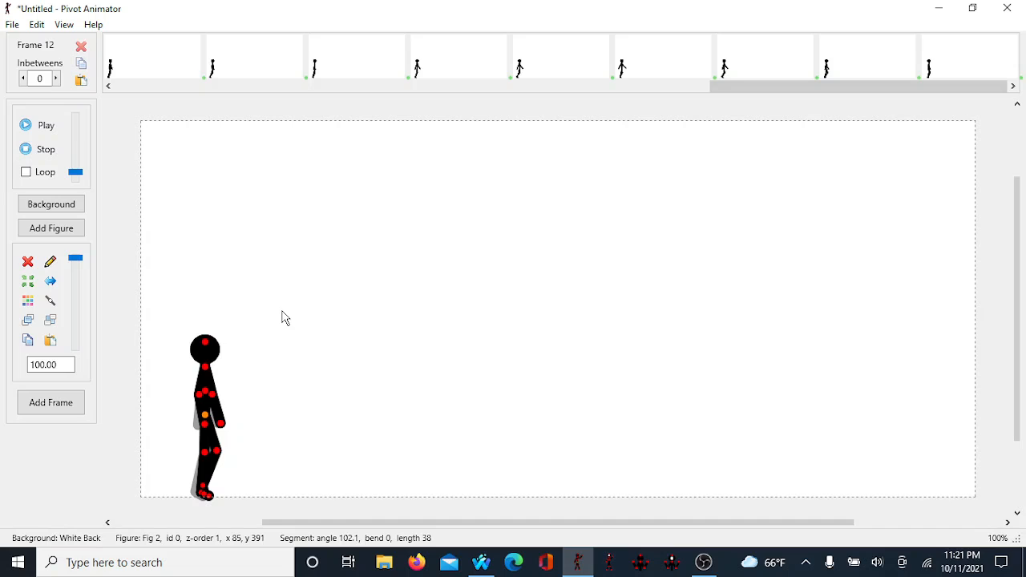
{"action": "key", "text": "Right"}
{"action": "key", "text": "Right"}
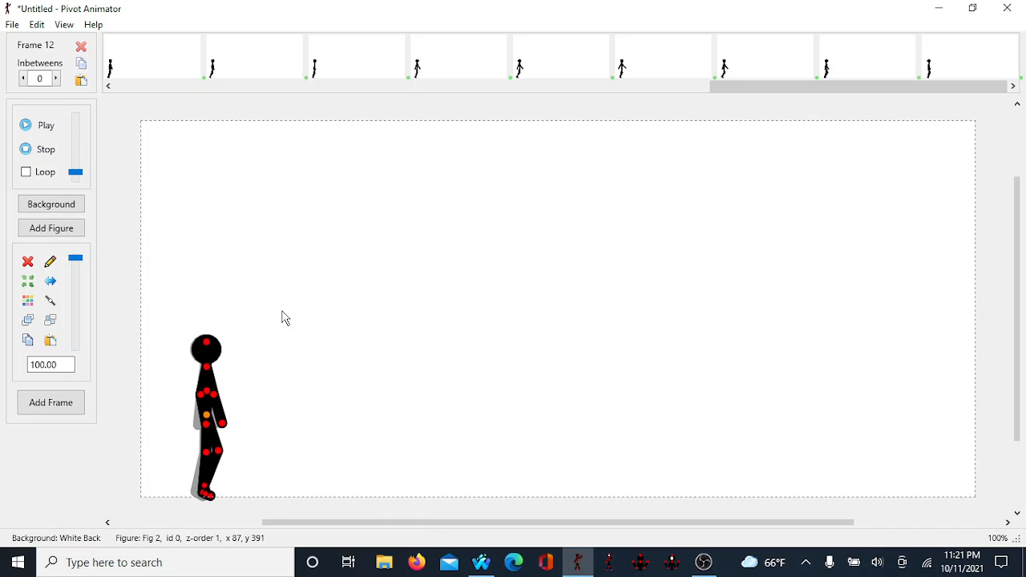
{"action": "key", "text": "space"}
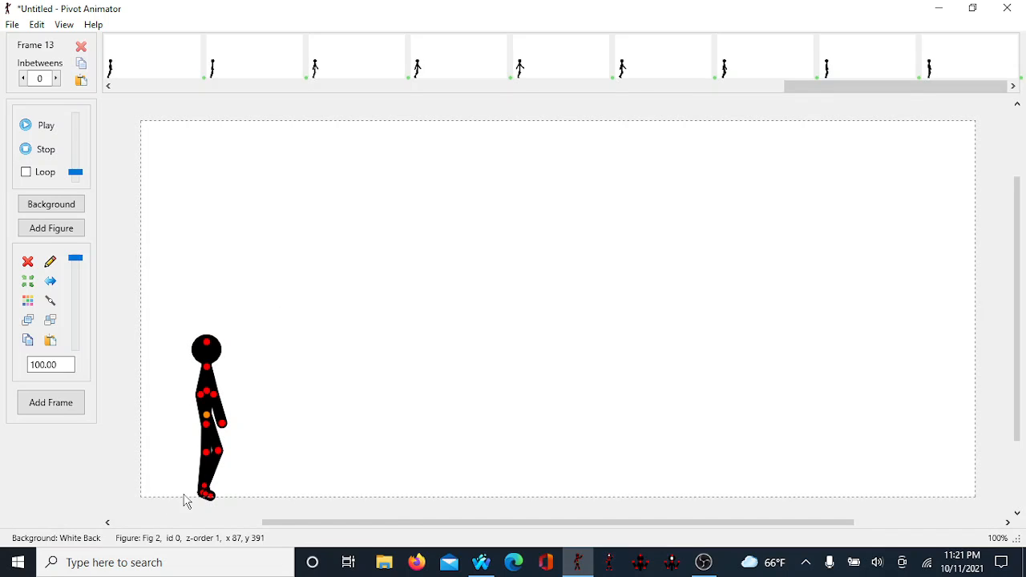
Step: In frame 13, pose both legs straight down with feet on the ground and swing one arm backward
{"action": "left_click_drag", "start_coordinate": [221, 456], "coordinate": [225, 459]}
{"action": "left_click_drag", "start_coordinate": [218, 499], "coordinate": [221, 500]}
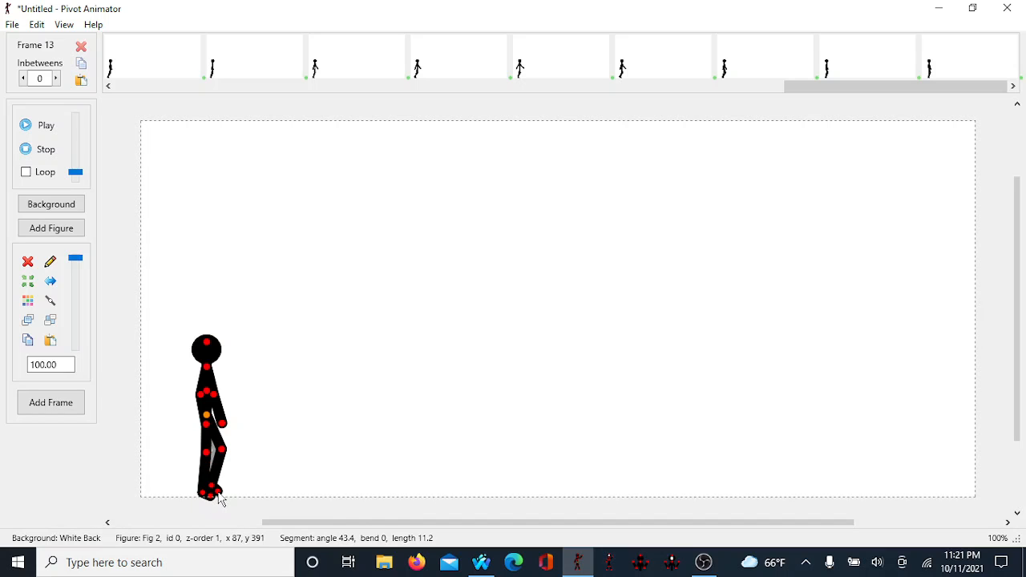
{"action": "left_click_drag", "start_coordinate": [205, 453], "coordinate": [207, 453]}
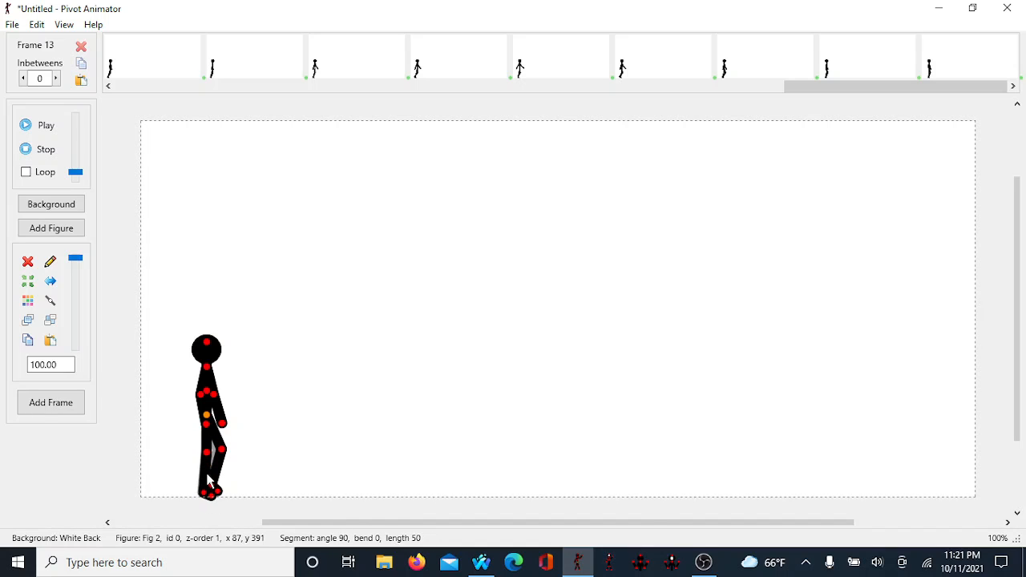
{"action": "left_click_drag", "start_coordinate": [207, 496], "coordinate": [210, 561]}
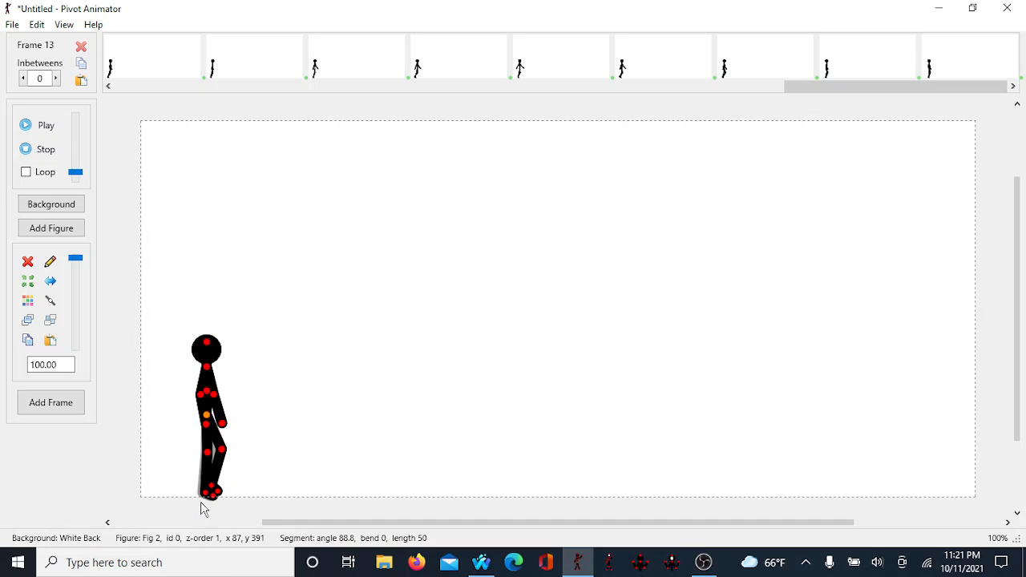
{"action": "left_click_drag", "start_coordinate": [206, 494], "coordinate": [208, 498]}
{"action": "left_click_drag", "start_coordinate": [207, 459], "coordinate": [213, 513]}
{"action": "left_click_drag", "start_coordinate": [214, 394], "coordinate": [193, 393]}
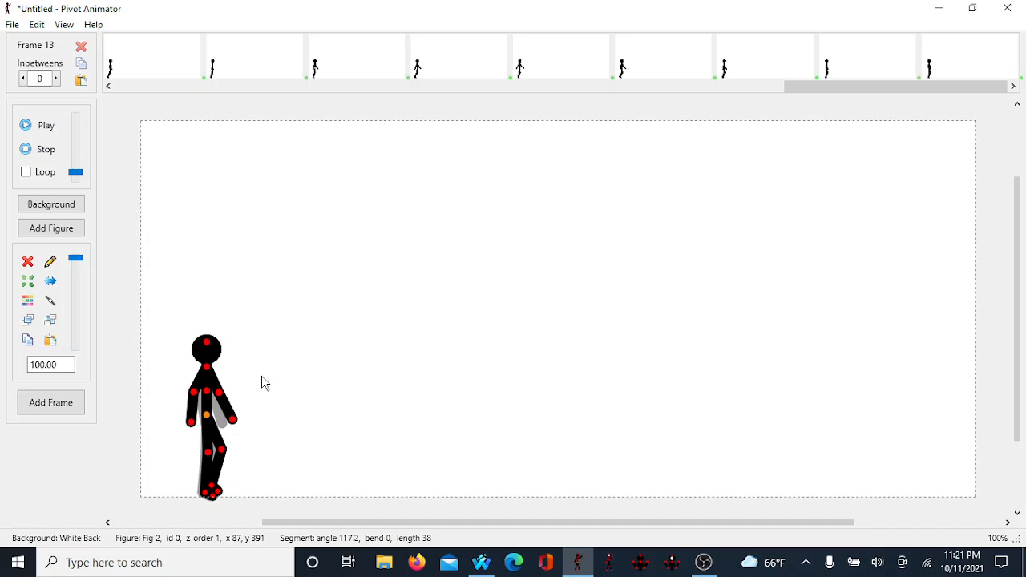
Step: Nudge the frame 13 figure slightly right and add a new frame
{"action": "key", "text": "Right"}
{"action": "key", "text": "Right"}
{"action": "key", "text": "ctrl+f"}
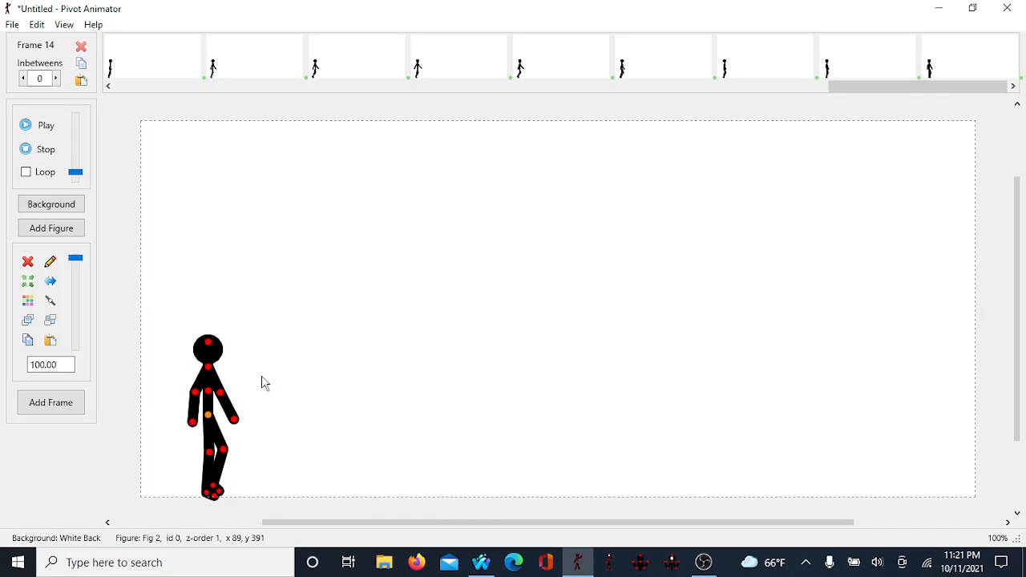
Step: In frame 14, swing the front arm forward and bring the back leg down, nudge the figure right, and add a frame
{"action": "key", "text": "space"}
{"action": "left_click_drag", "start_coordinate": [195, 392], "coordinate": [231, 393]}
{"action": "left_click", "coordinate": [223, 393]}
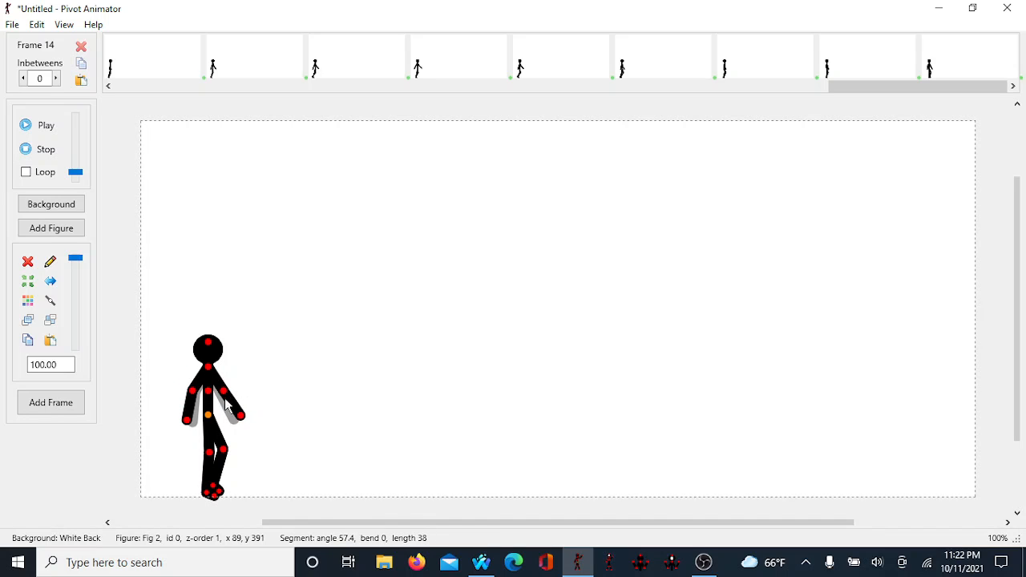
{"action": "mouse_move", "coordinate": [213, 487]}
{"action": "left_mouse_down"}
{"action": "mouse_move", "coordinate": [201, 493]}
{"action": "mouse_move", "coordinate": [211, 497]}
{"action": "left_mouse_up"}
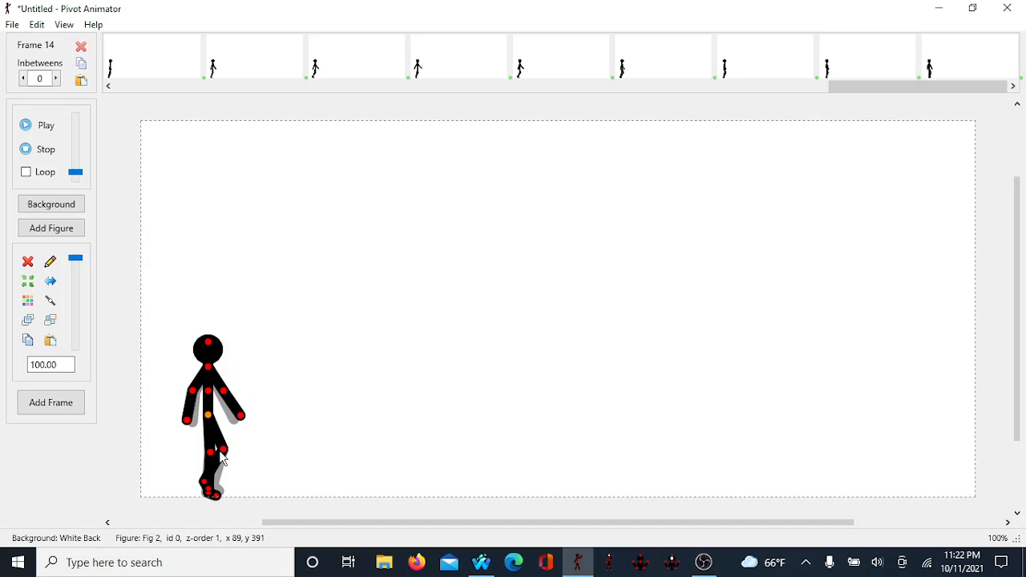
{"action": "left_click_drag", "start_coordinate": [222, 452], "coordinate": [200, 509]}
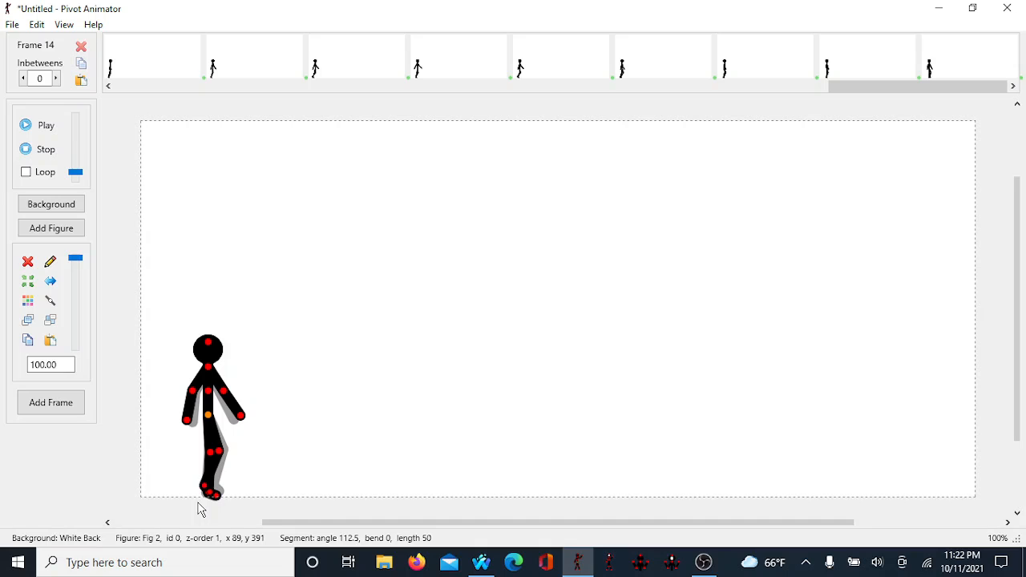
{"action": "key", "text": "Right"}
{"action": "key", "text": "Right"}
{"action": "key", "text": "Right"}
{"action": "key", "text": "Left"}
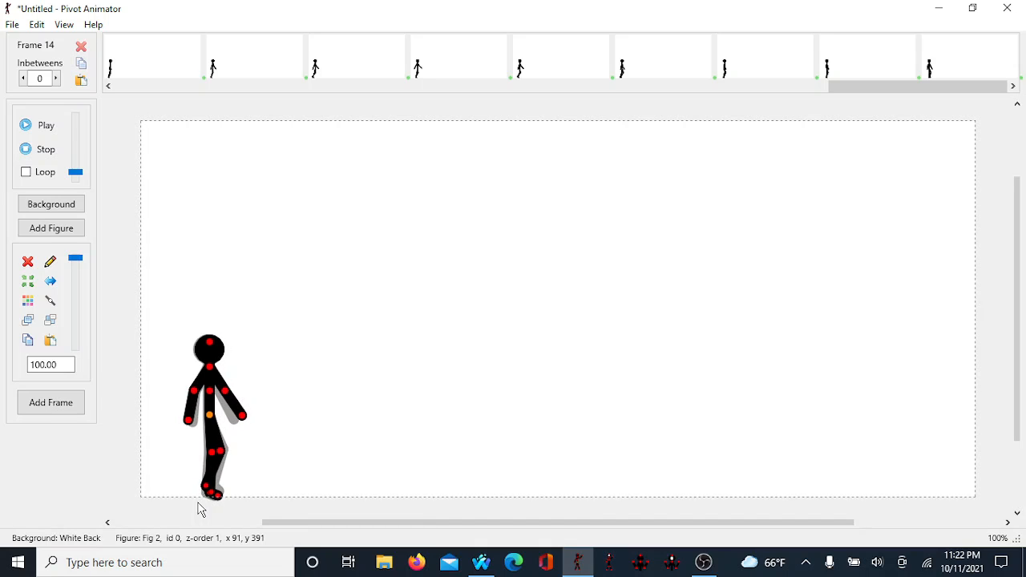
{"action": "key", "text": "ctrl+f"}
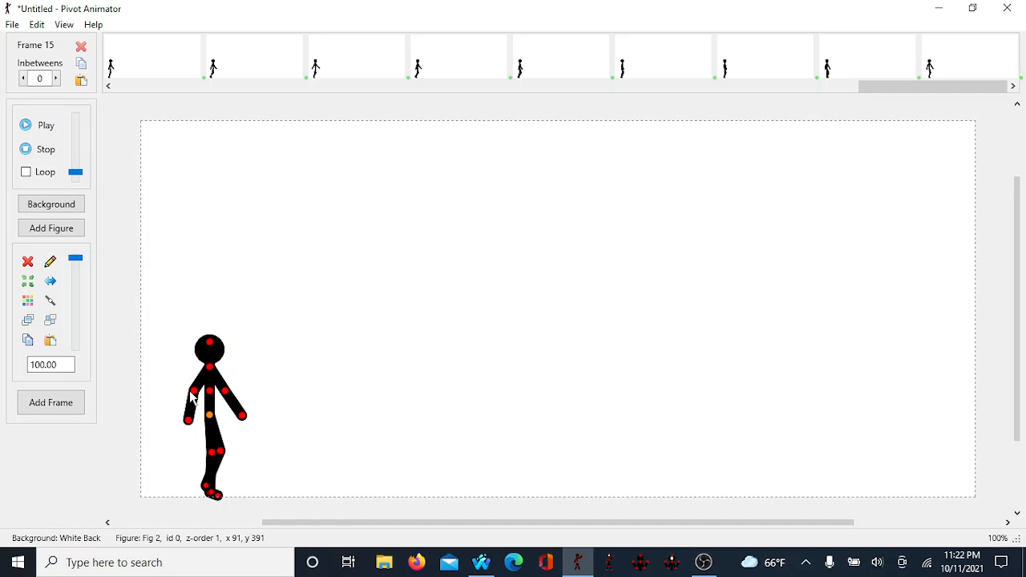
Step: In frame 15, swing the back arm forward and straighten the leg, nudge the figure right, and add a frame
{"action": "left_click_drag", "start_coordinate": [193, 398], "coordinate": [223, 394]}
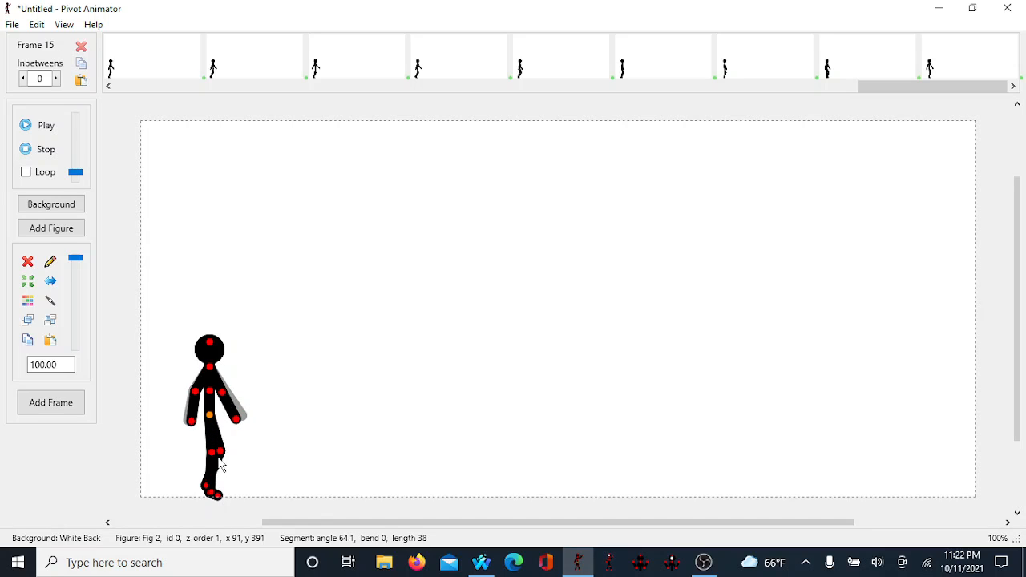
{"action": "left_click_drag", "start_coordinate": [224, 453], "coordinate": [208, 550]}
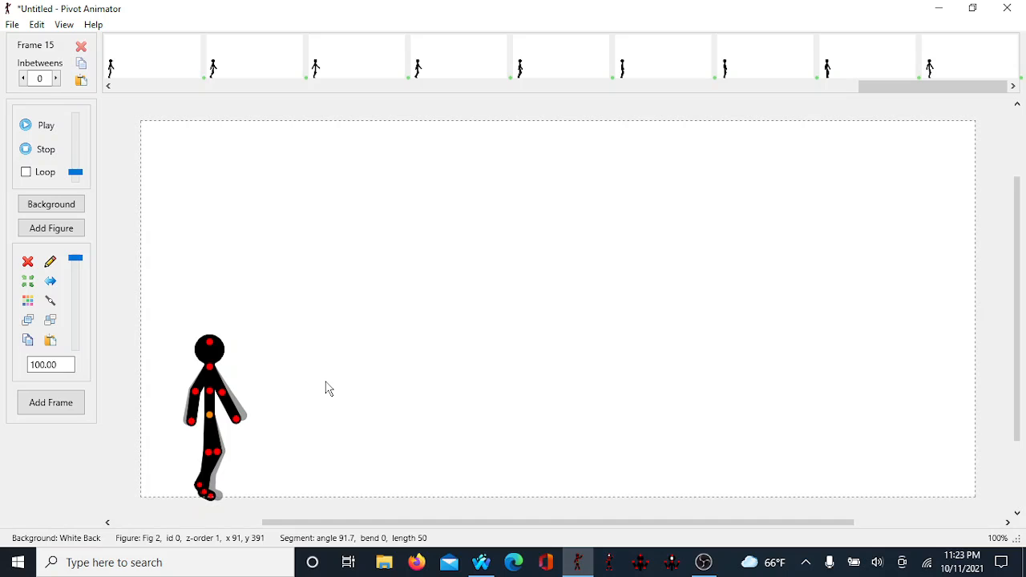
{"action": "key", "text": "Right"}
{"action": "key", "text": "Right"}
{"action": "key", "text": "Right"}
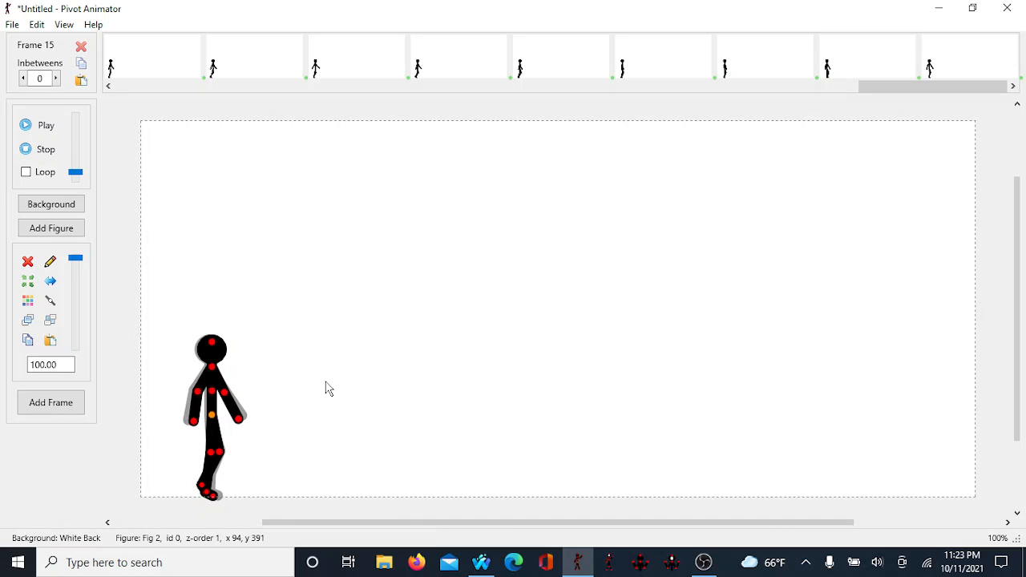
{"action": "key", "text": "Left"}
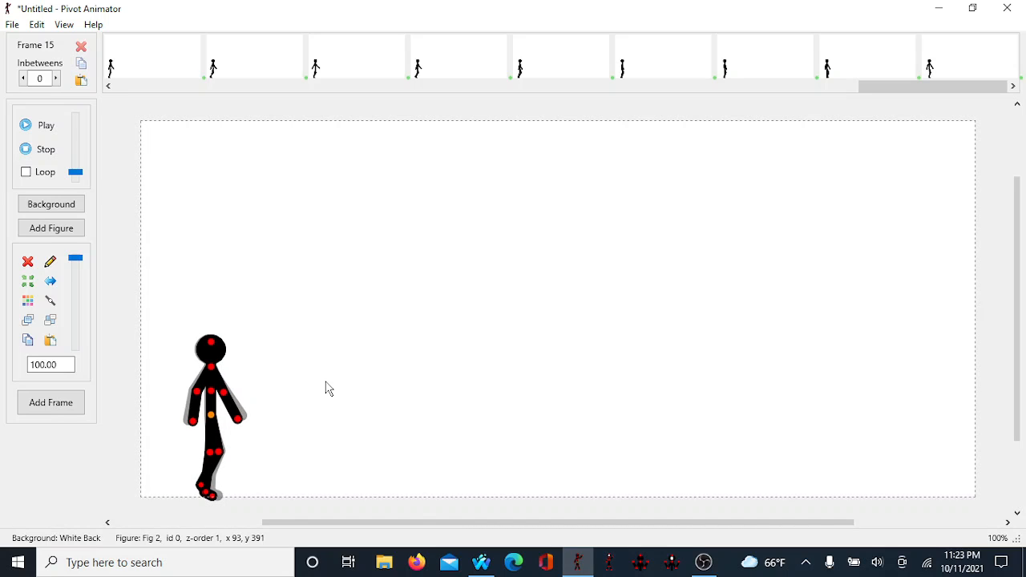
{"action": "key", "text": "Return"}
Step: In frame 16, move the leg and foot forward, swing the back arm, nudge the figure right, and add a frame
{"action": "key", "text": "space"}
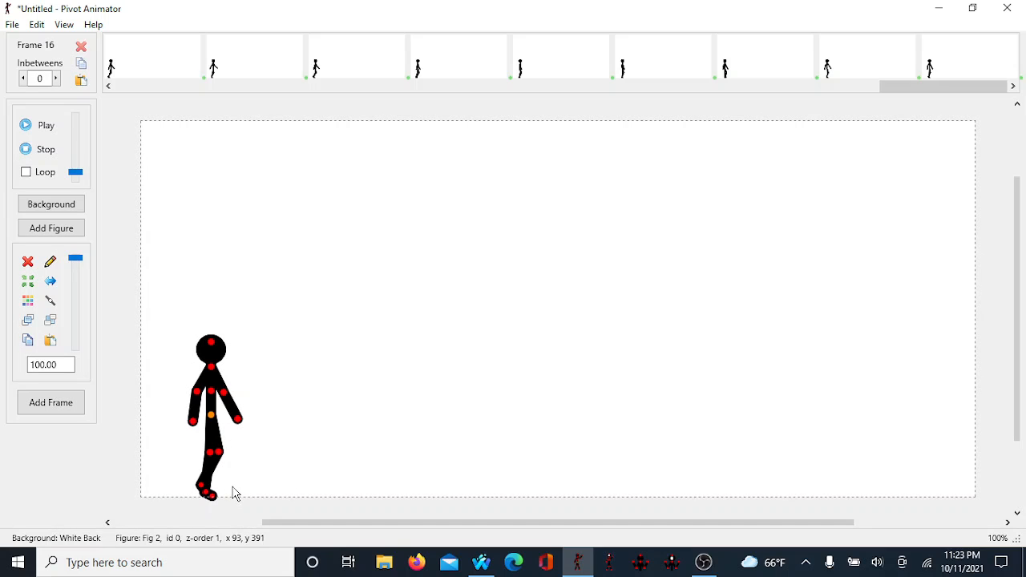
{"action": "left_click_drag", "start_coordinate": [222, 455], "coordinate": [254, 539]}
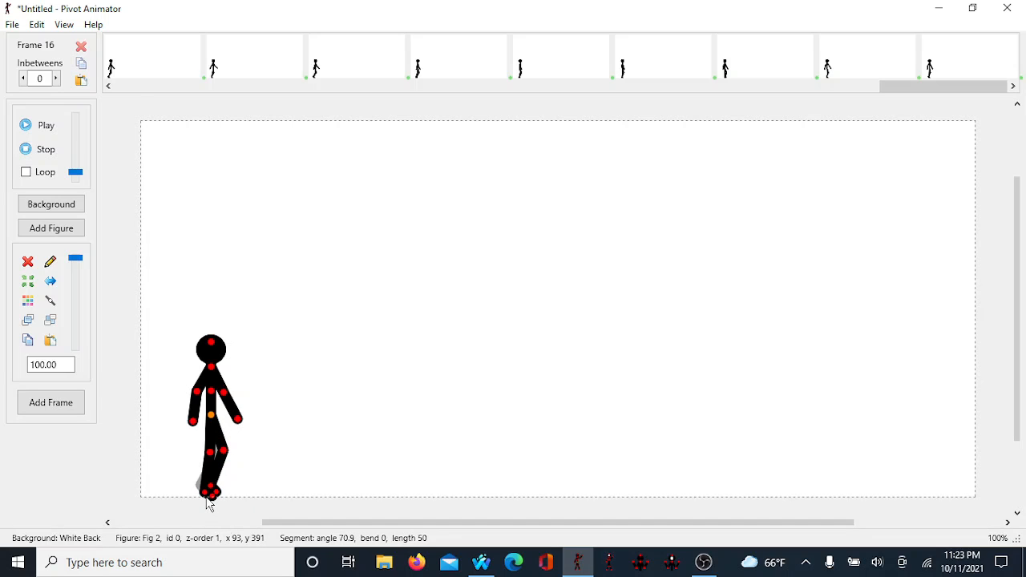
{"action": "left_click_drag", "start_coordinate": [207, 503], "coordinate": [203, 503]}
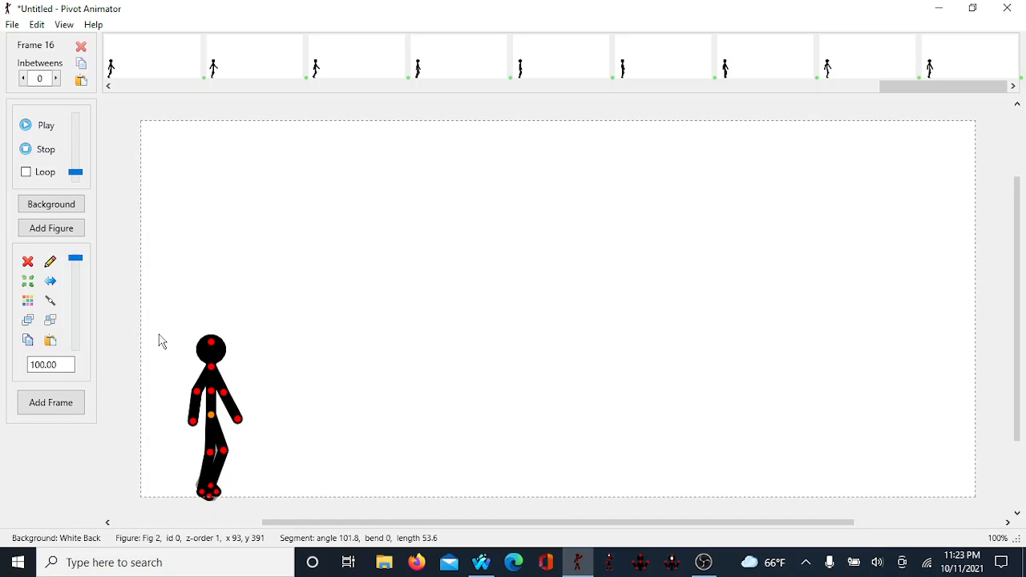
{"action": "key", "text": "Right"}
{"action": "key", "text": "Right"}
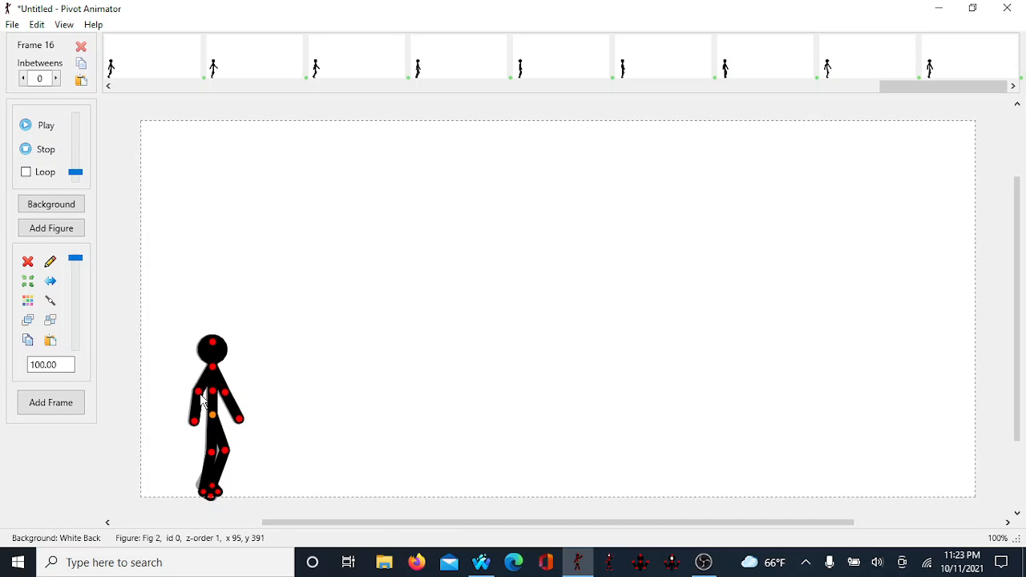
{"action": "left_click_drag", "start_coordinate": [201, 399], "coordinate": [225, 405]}
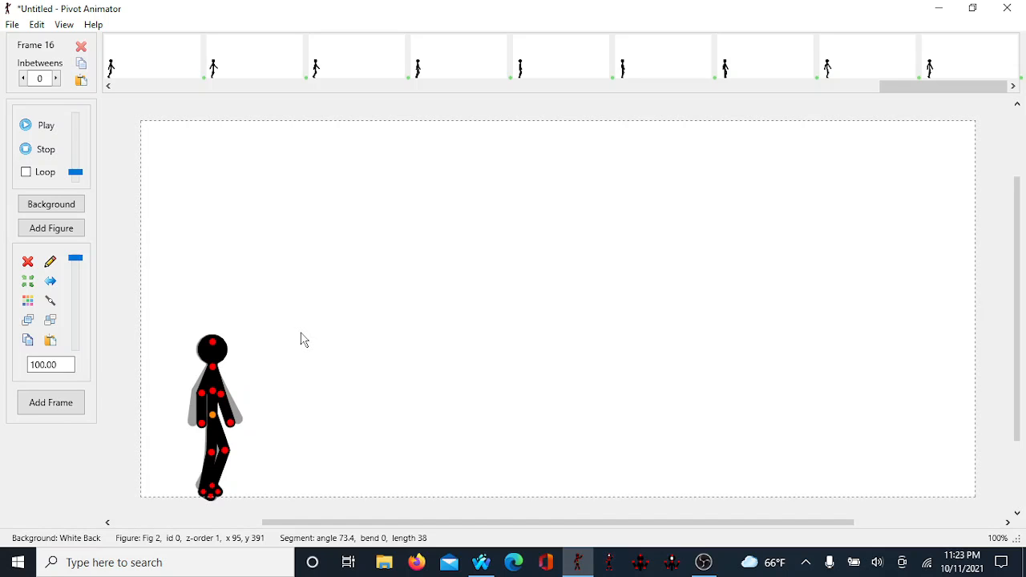
{"action": "key", "text": "Return"}
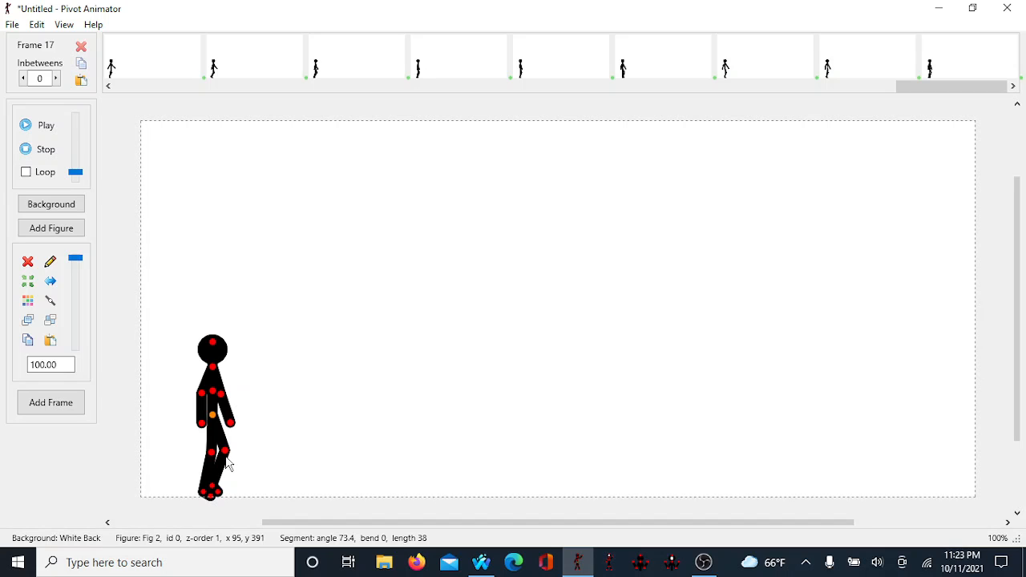
Step: In frame 17, lift the foot and tuck the arm against the body, nudge the figure right, and add a frame
{"action": "key", "text": "space"}
{"action": "left_click_drag", "start_coordinate": [212, 486], "coordinate": [201, 520]}
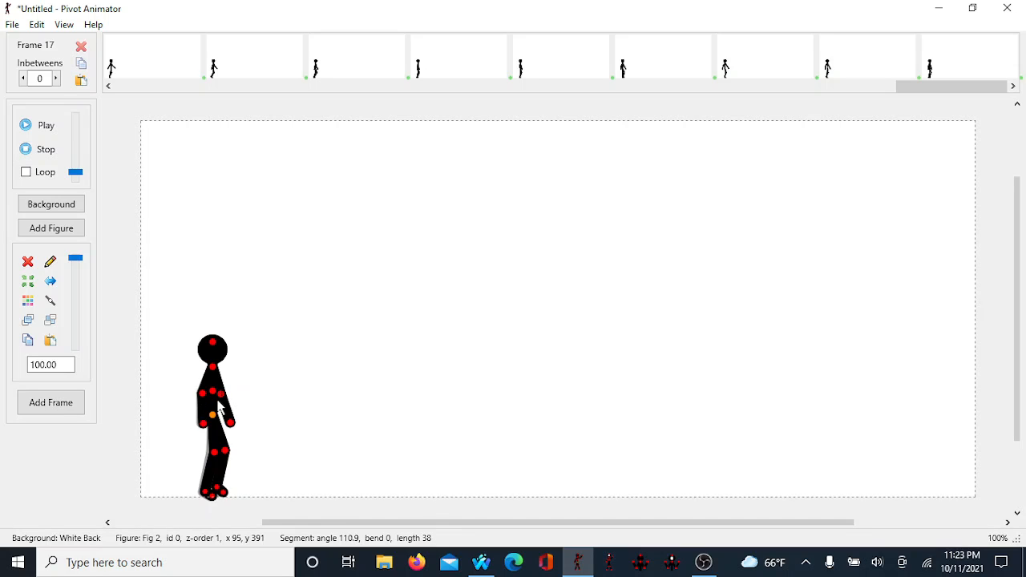
{"action": "left_click_drag", "start_coordinate": [220, 398], "coordinate": [220, 408]}
{"action": "key", "text": "Right"}
{"action": "key", "text": "Right"}
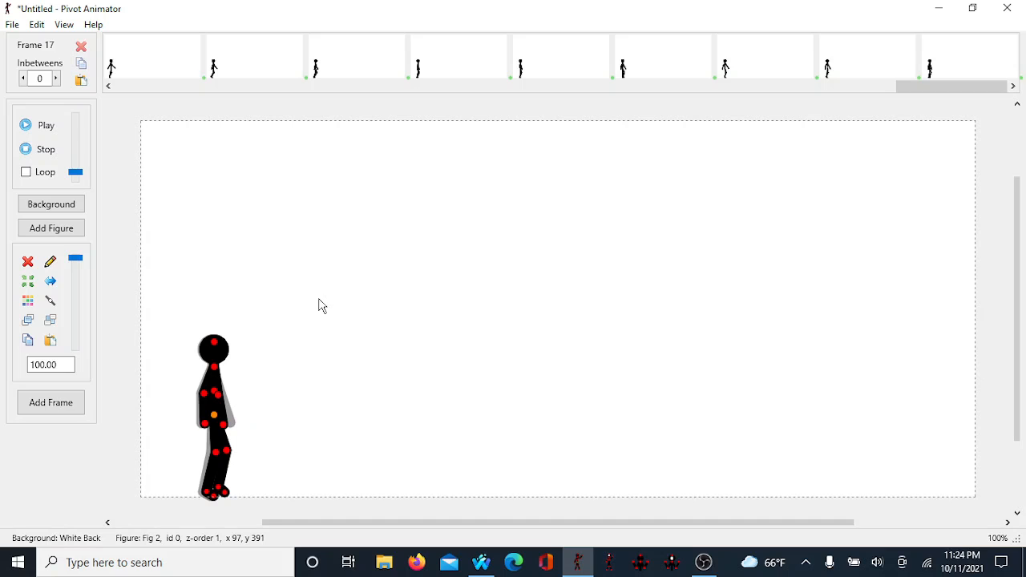
{"action": "key", "text": "Return"}
Step: In frame 18, plant the foot, swing one arm back and the other forward, nudge the figure right, and add a frame
{"action": "key", "text": "space"}
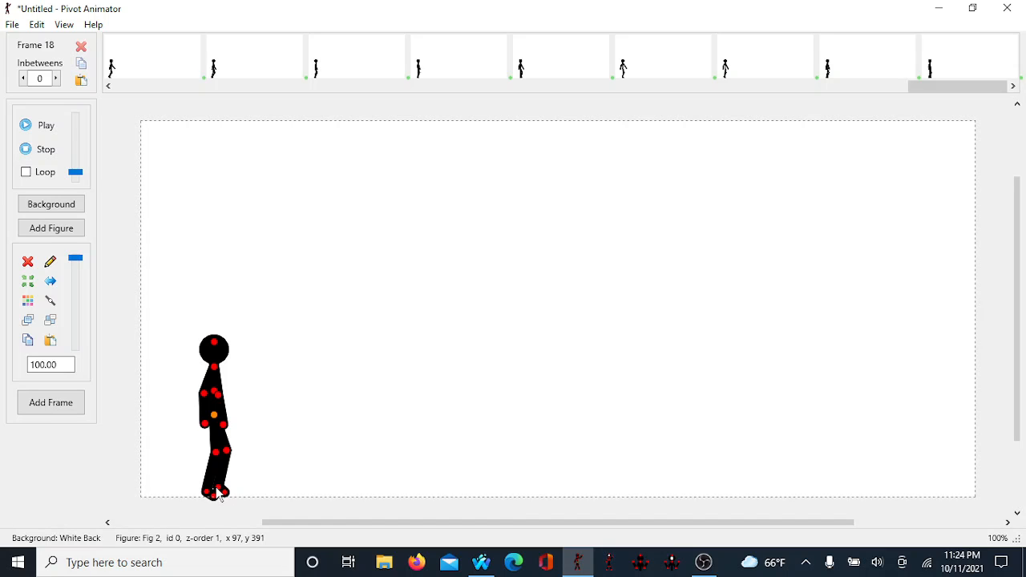
{"action": "left_click_drag", "start_coordinate": [219, 495], "coordinate": [212, 494]}
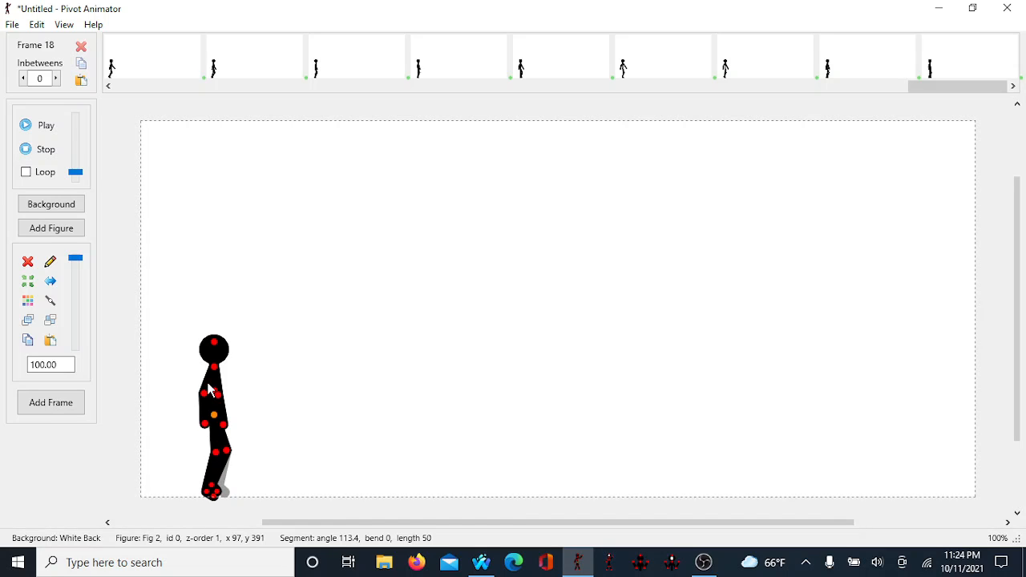
{"action": "left_click_drag", "start_coordinate": [213, 396], "coordinate": [198, 423]}
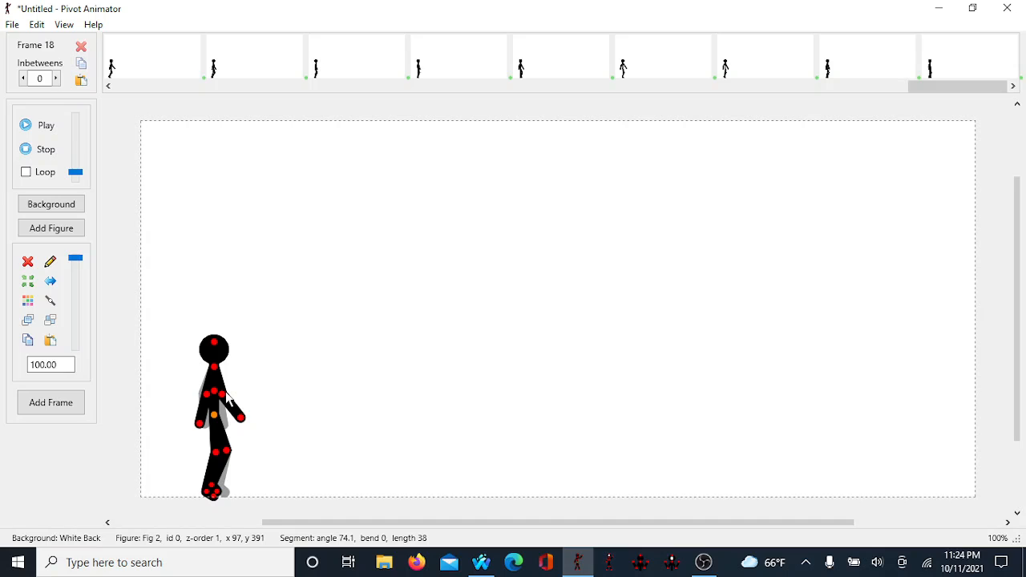
{"action": "mouse_move", "coordinate": [223, 396]}
{"action": "left_mouse_down"}
{"action": "mouse_move", "coordinate": [241, 404]}
{"action": "mouse_move", "coordinate": [227, 421]}
{"action": "mouse_move", "coordinate": [231, 411]}
{"action": "left_mouse_up"}
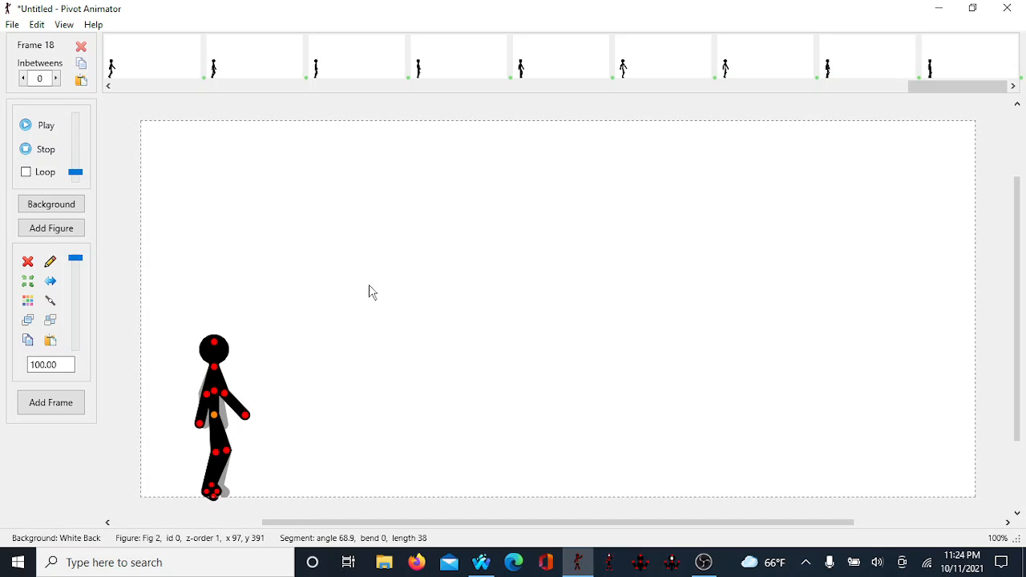
{"action": "key", "text": "Right"}
{"action": "key", "text": "Right"}
{"action": "key", "text": "Right"}
{"action": "key", "text": "Right"}
{"action": "key", "text": "Left"}
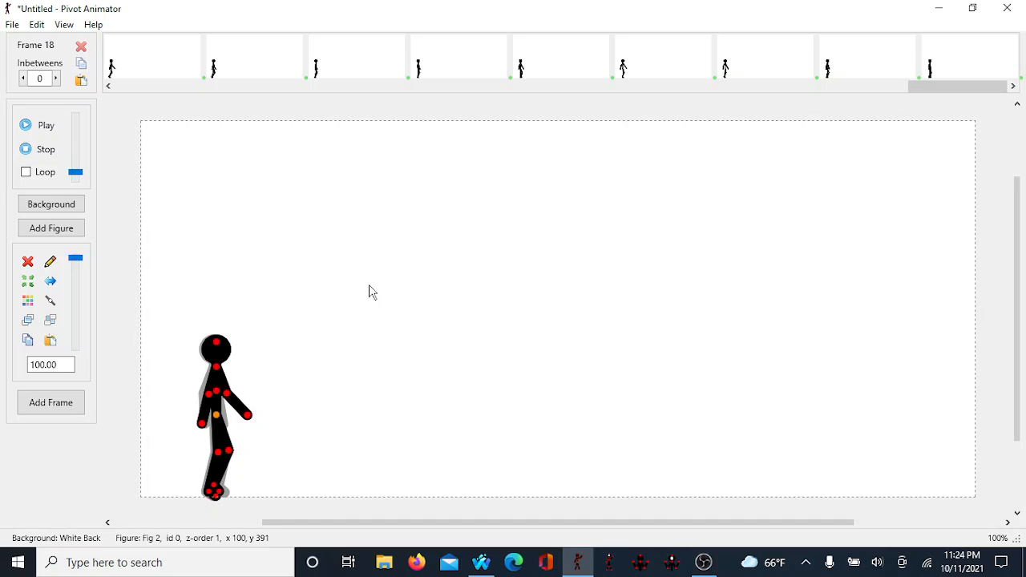
{"action": "key", "text": "Left"}
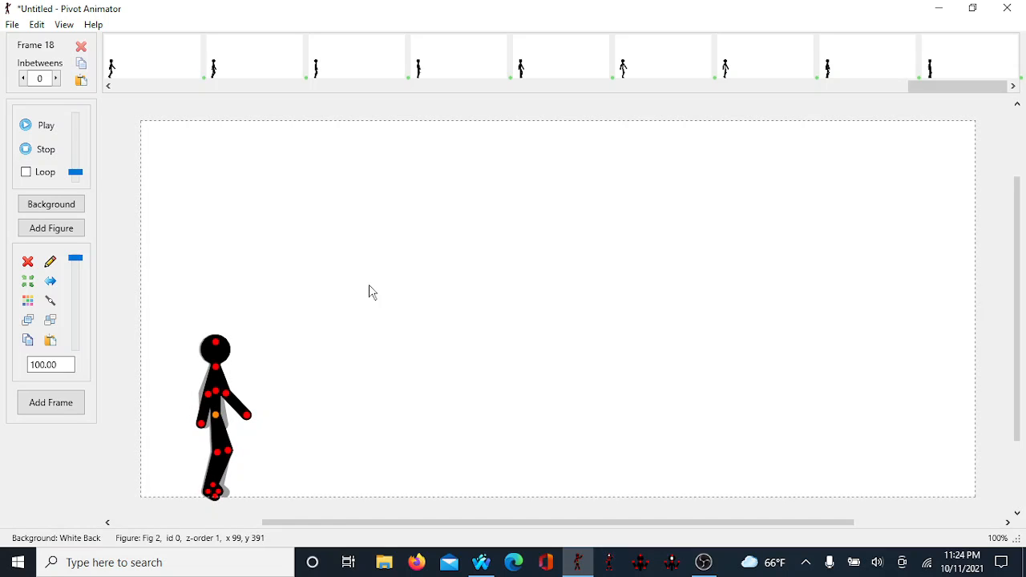
{"action": "left_click", "coordinate": [50, 403]}
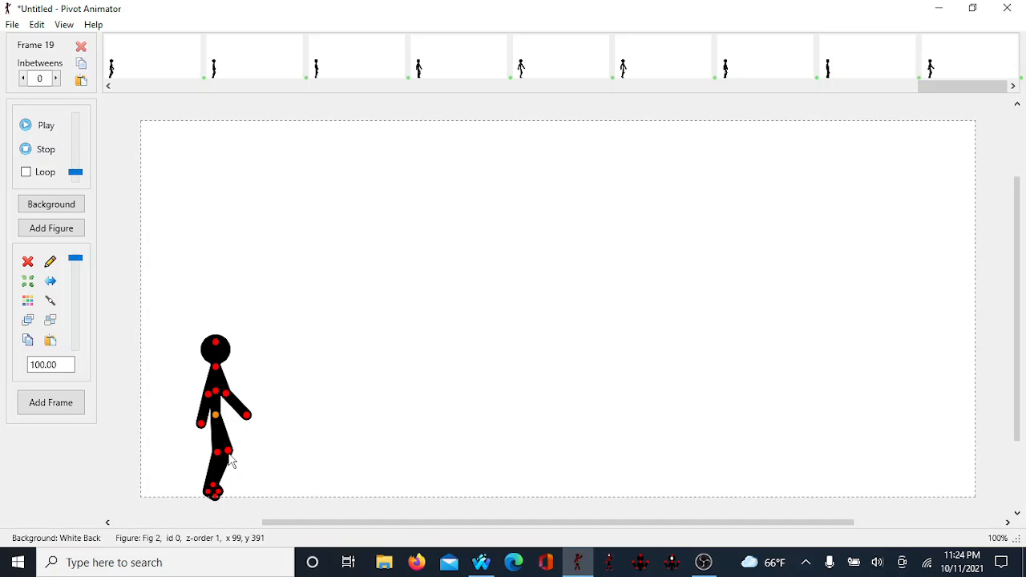
Step: In frame 19, reposition both legs into a standing stance
{"action": "left_click_drag", "start_coordinate": [229, 459], "coordinate": [190, 510]}
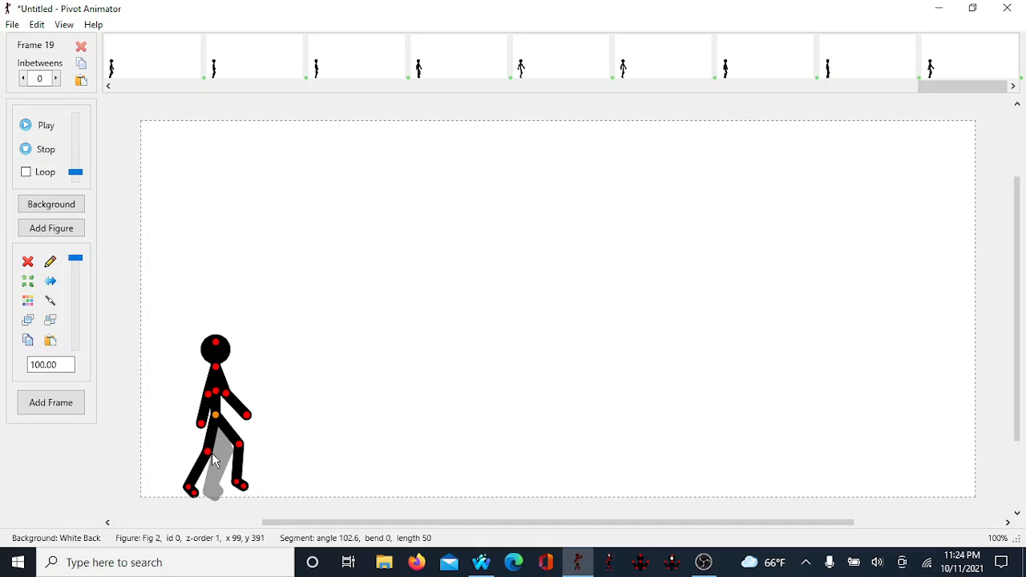
{"action": "left_click_drag", "start_coordinate": [211, 461], "coordinate": [237, 473]}
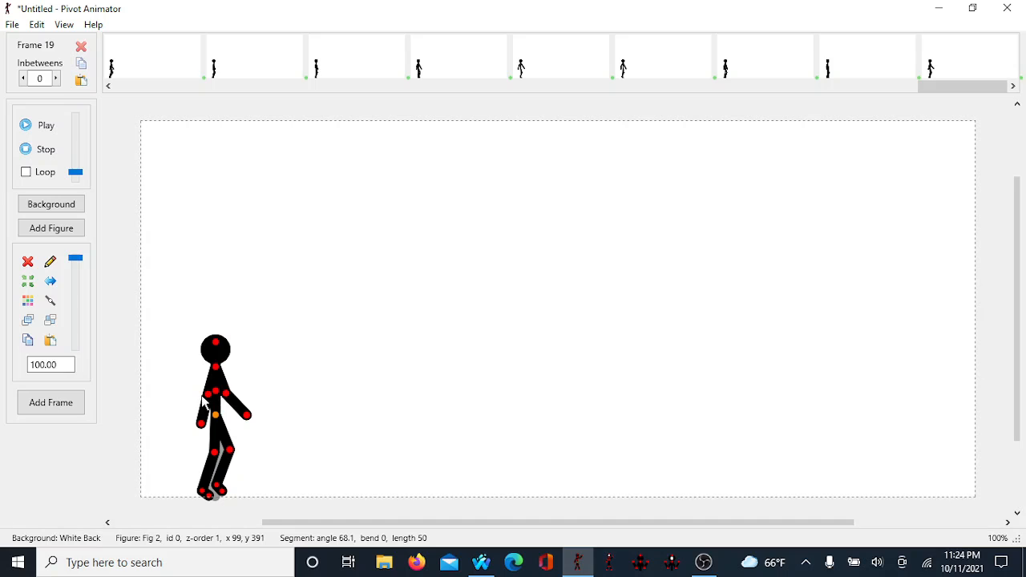
Step: Raise one arm up beside the head, tilt the head, nudge the figure slightly left, and add a new frame
{"action": "left_click_drag", "start_coordinate": [208, 394], "coordinate": [216, 425]}
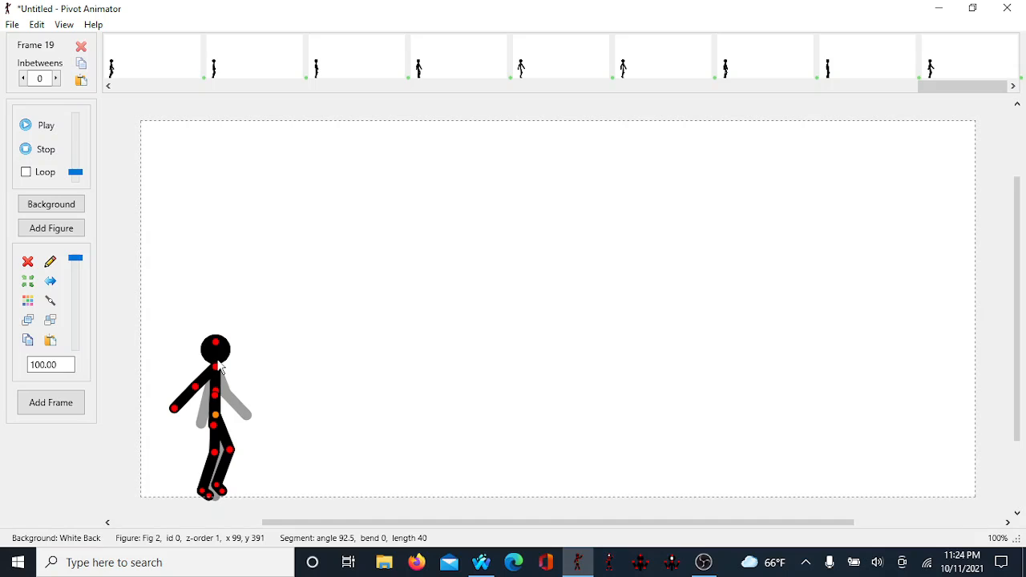
{"action": "left_click_drag", "start_coordinate": [214, 343], "coordinate": [223, 345]}
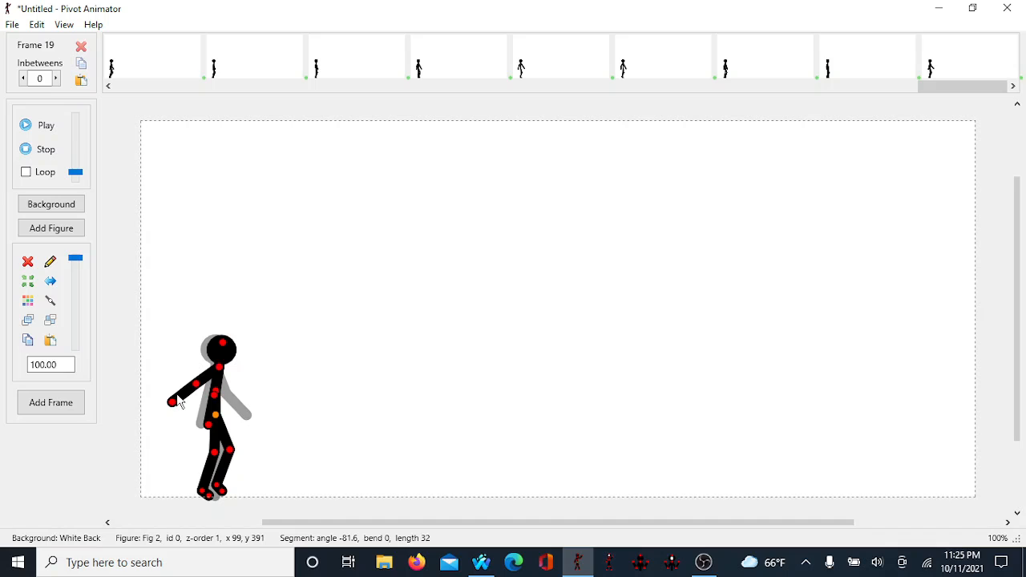
{"action": "left_click_drag", "start_coordinate": [172, 400], "coordinate": [188, 354]}
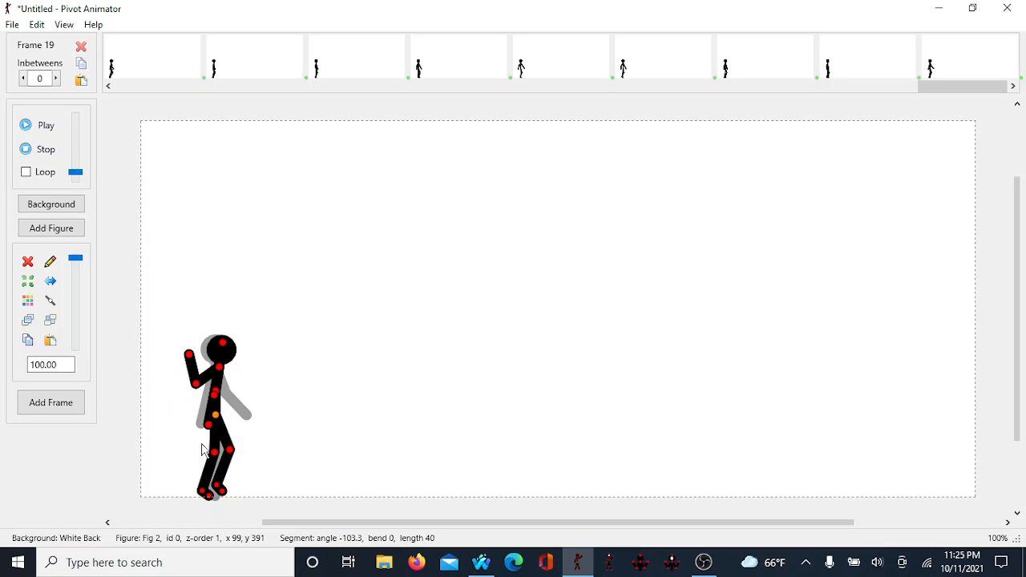
{"action": "left_click_drag", "start_coordinate": [210, 425], "coordinate": [138, 384]}
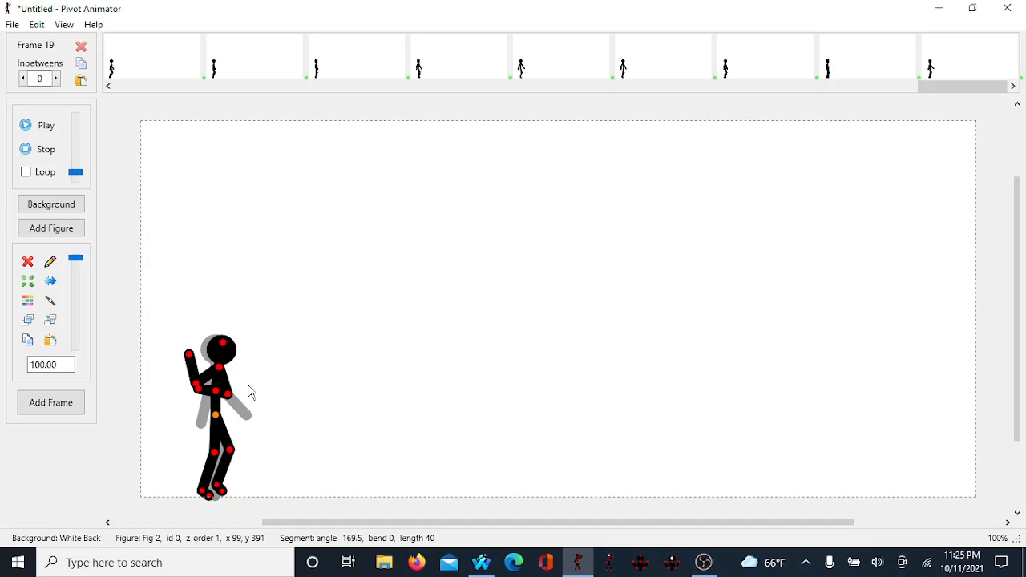
{"action": "mouse_move", "coordinate": [224, 343]}
{"action": "left_mouse_down"}
{"action": "mouse_move", "coordinate": [240, 349]}
{"action": "mouse_move", "coordinate": [213, 344]}
{"action": "mouse_move", "coordinate": [225, 345]}
{"action": "left_mouse_up"}
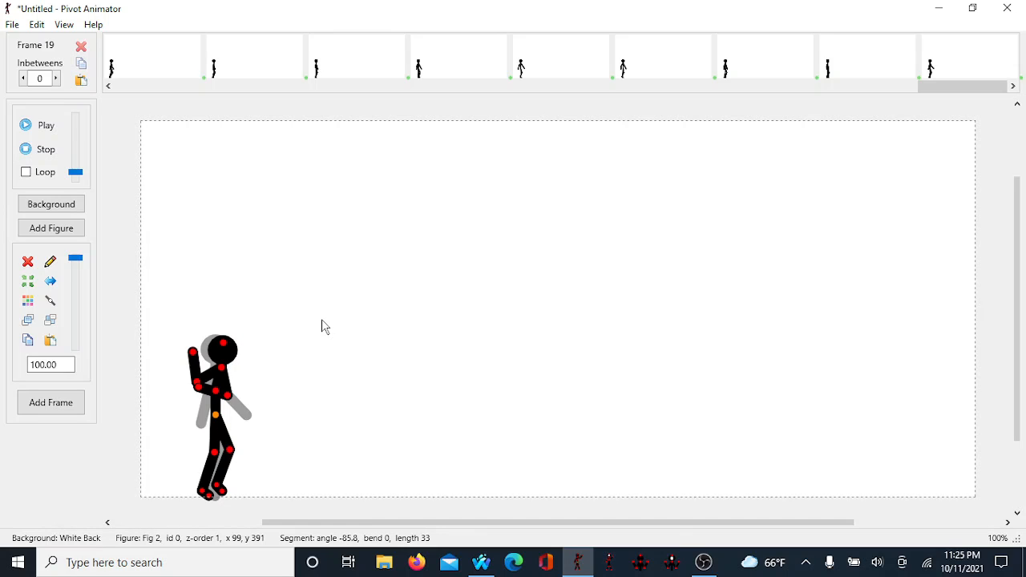
{"action": "key", "text": "Left"}
{"action": "key", "text": "Left"}
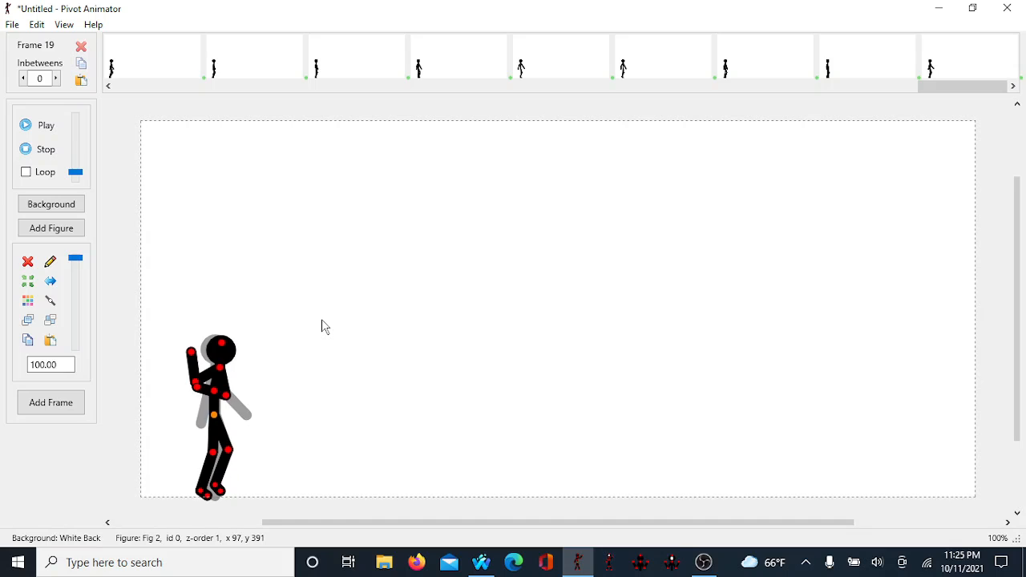
{"action": "key", "text": "ctrl+f"}
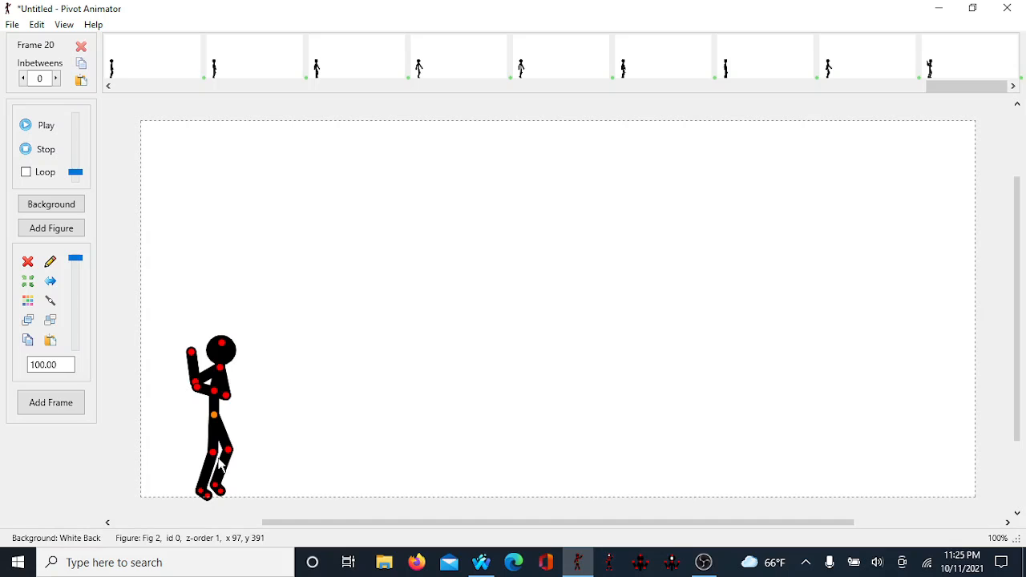
Step: In frame 20, straighten the leg, fold the raised arm up beside the head, nudge the figure right, and add a frame
{"action": "left_click_drag", "start_coordinate": [212, 453], "coordinate": [223, 524]}
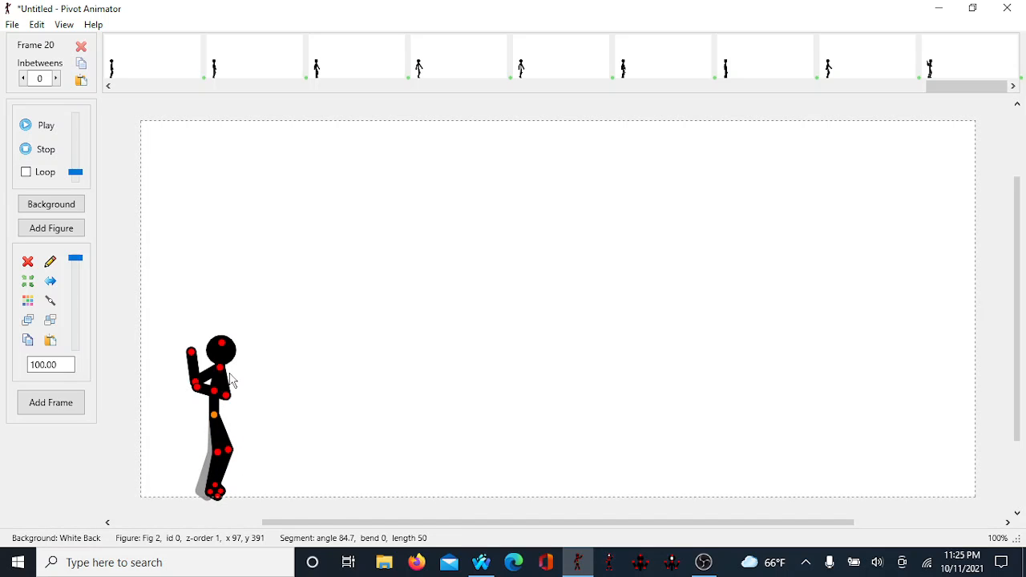
{"action": "left_click_drag", "start_coordinate": [230, 394], "coordinate": [196, 377]}
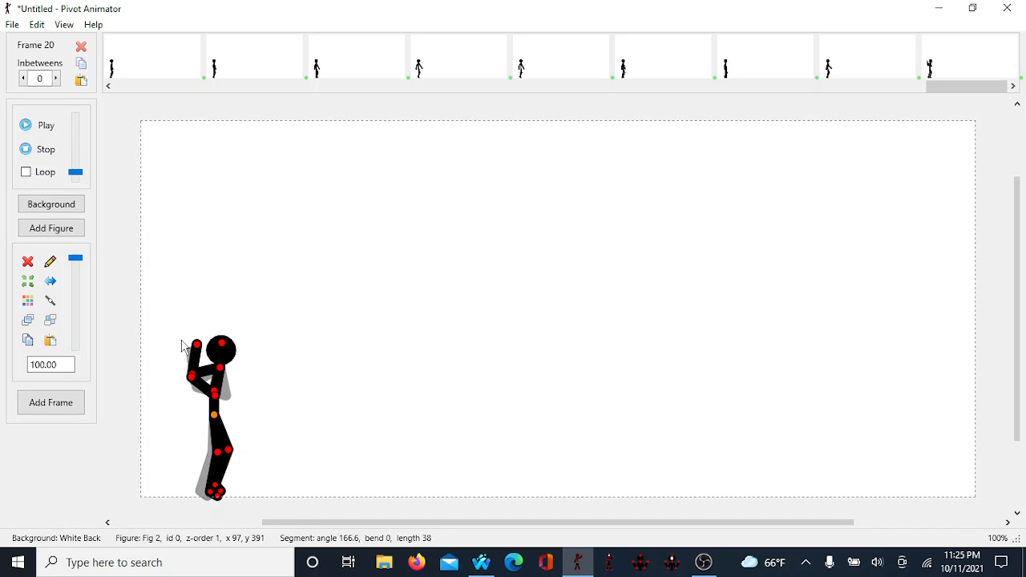
{"action": "mouse_move", "coordinate": [197, 347]}
{"action": "left_mouse_down"}
{"action": "mouse_move", "coordinate": [174, 339]}
{"action": "mouse_move", "coordinate": [190, 336]}
{"action": "left_mouse_up"}
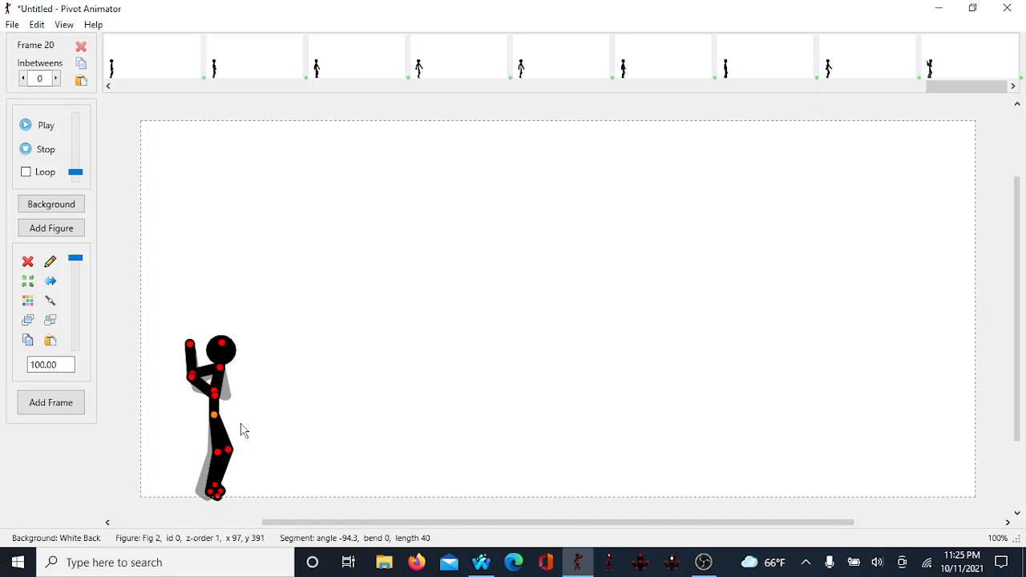
{"action": "key", "text": "Right"}
{"action": "key", "text": "Right"}
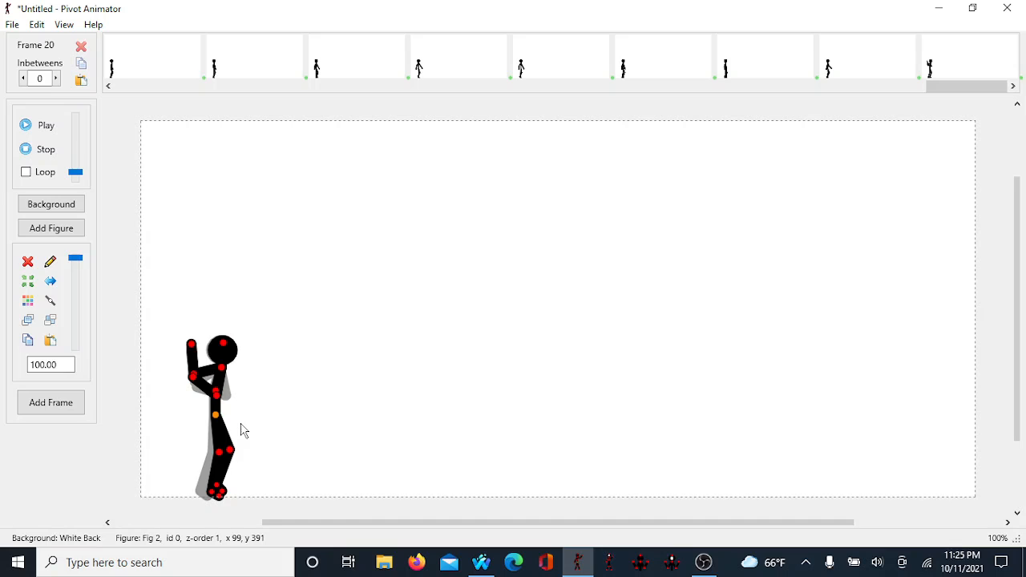
{"action": "key", "text": "Return"}
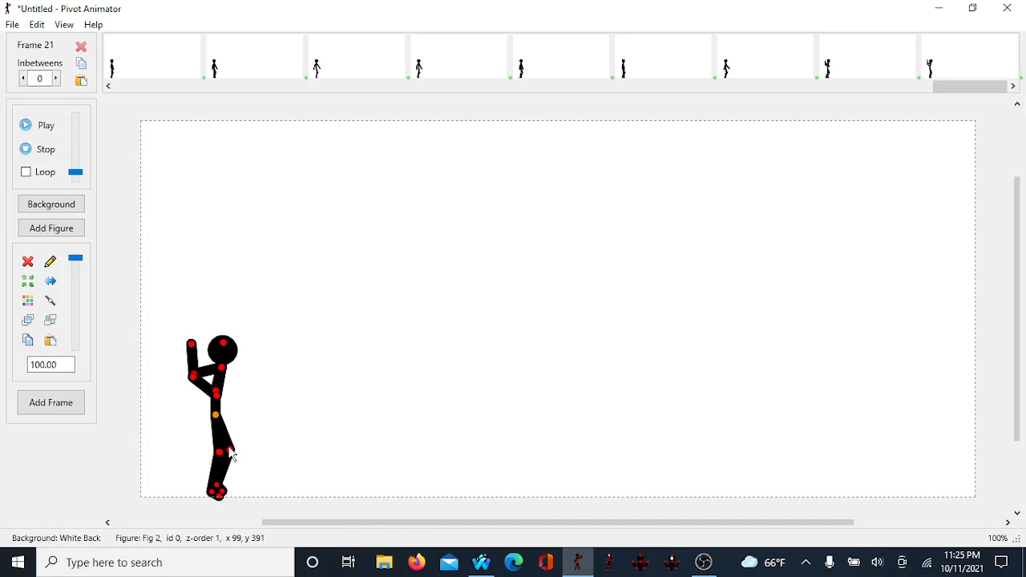
Step: In frame 21, swing one leg back and bend the other knee forward, then add a frame
{"action": "left_click_drag", "start_coordinate": [230, 454], "coordinate": [221, 481]}
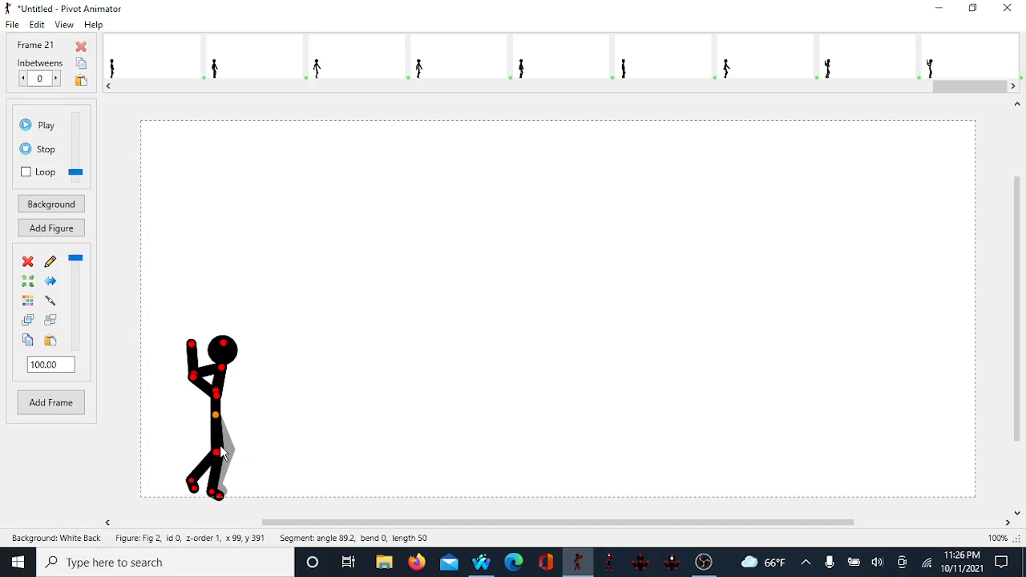
{"action": "left_click_drag", "start_coordinate": [225, 457], "coordinate": [249, 506]}
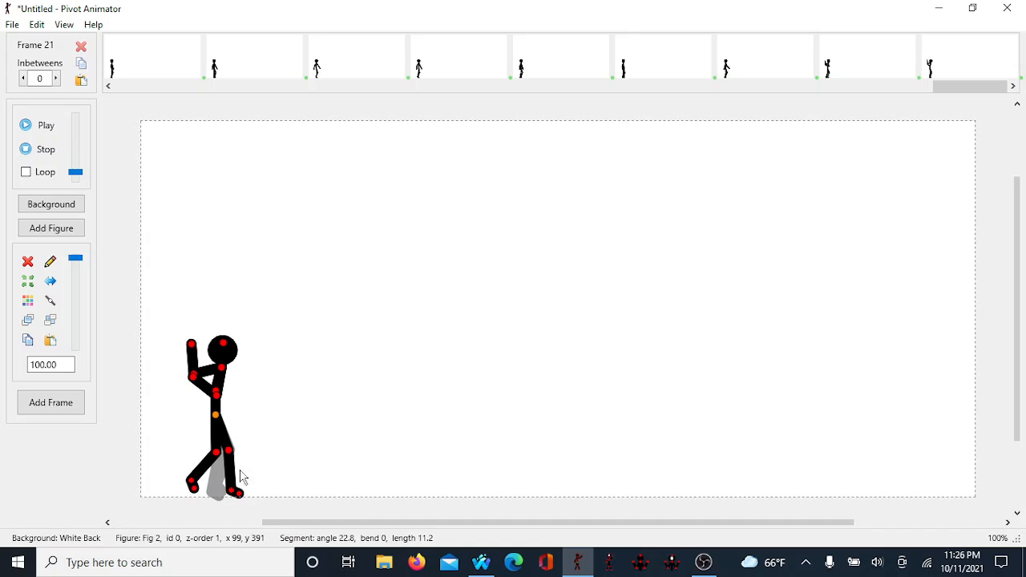
{"action": "key", "text": "space"}
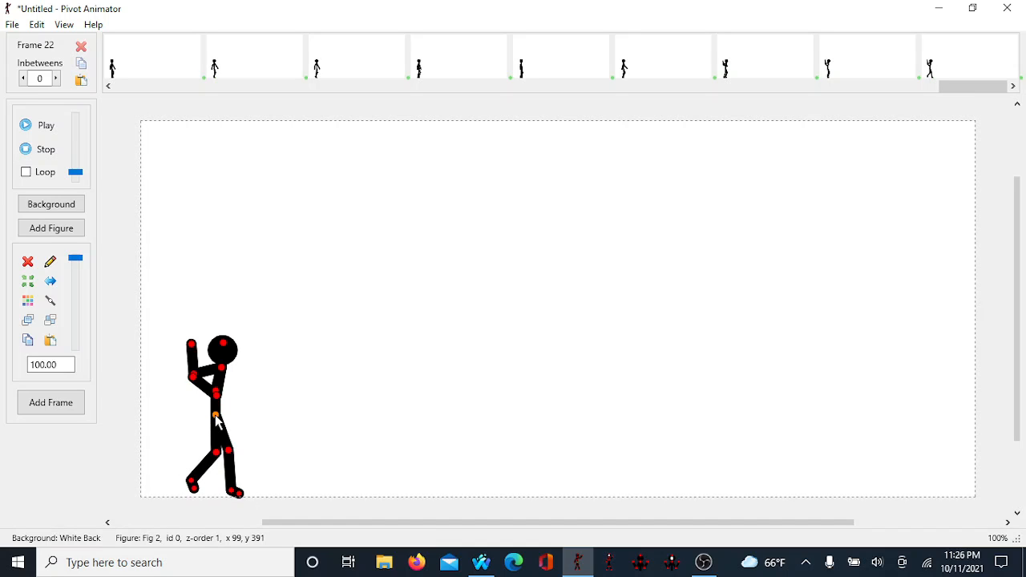
Step: In frame 22, shift the hips forward, bend both legs into a crouch, nudge the figure right, and add a frame
{"action": "left_click_drag", "start_coordinate": [215, 416], "coordinate": [219, 415]}
{"action": "left_click_drag", "start_coordinate": [220, 454], "coordinate": [229, 465]}
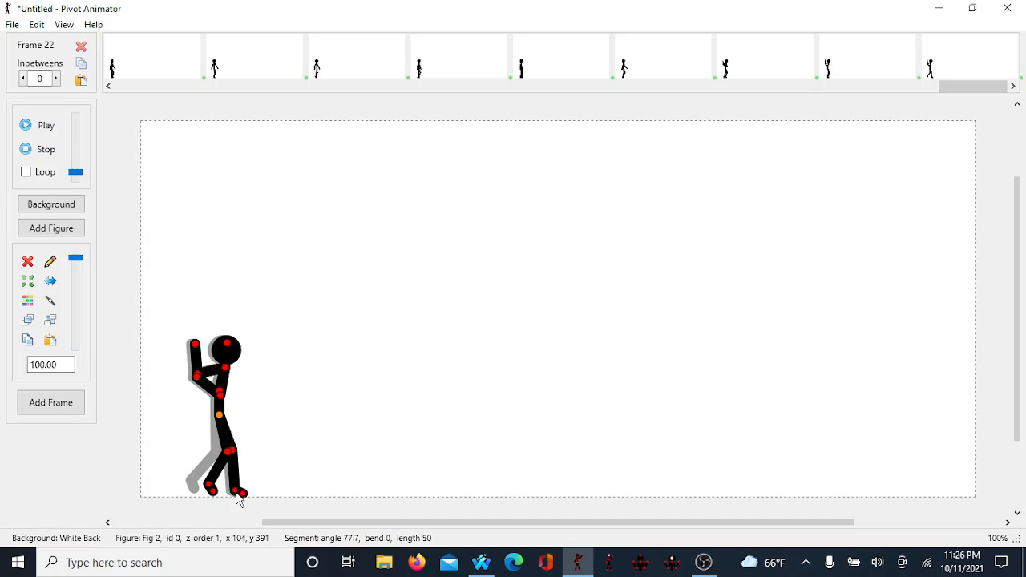
{"action": "left_click_drag", "start_coordinate": [229, 492], "coordinate": [165, 492]}
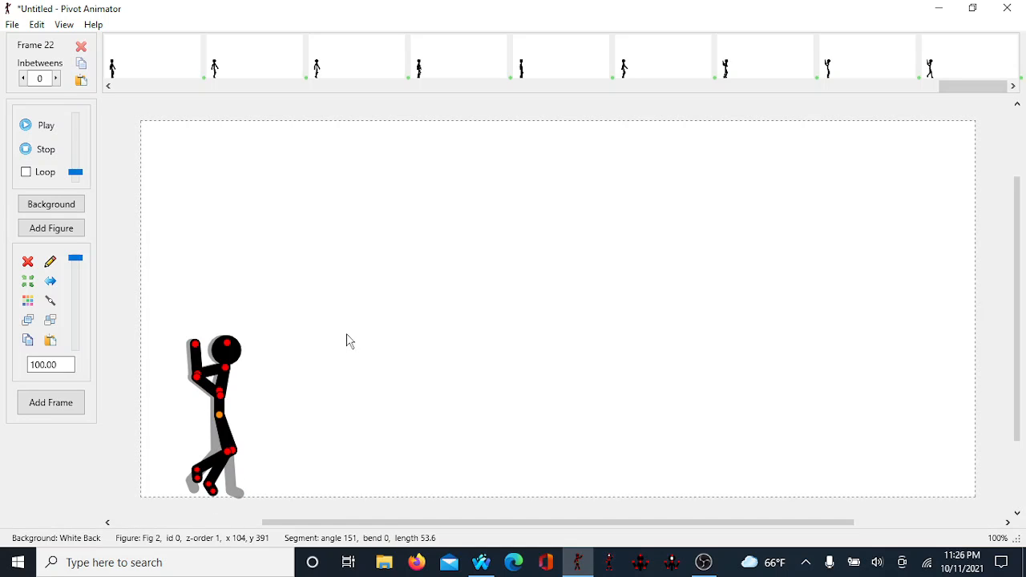
{"action": "key", "text": "Right"}
{"action": "key", "text": "Return"}
Step: In frame 23, nudge the figure further right, push the front knee forward, and add a frame
{"action": "key", "text": "Right"}
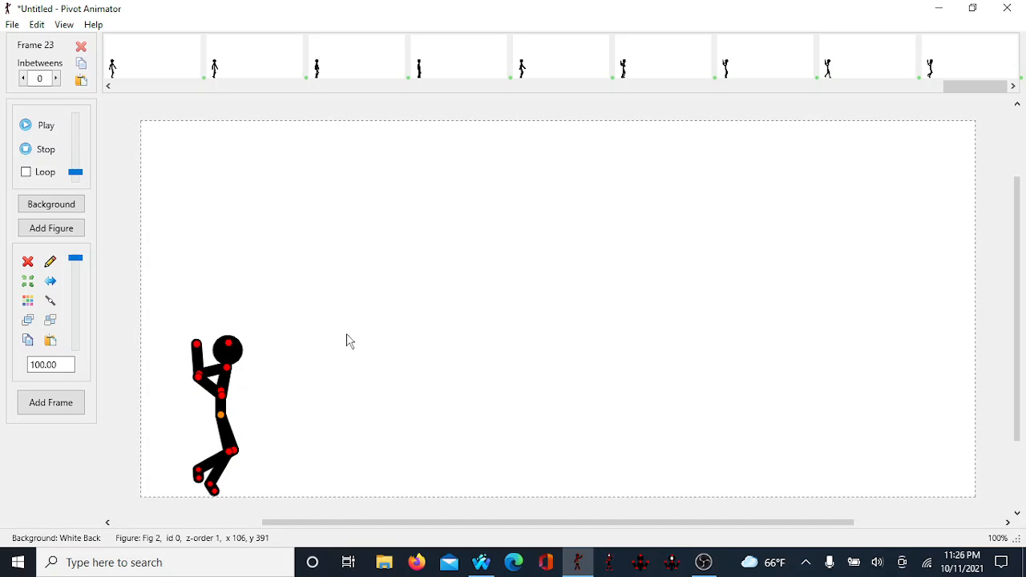
{"action": "key", "text": "Right"}
{"action": "key", "text": "Right"}
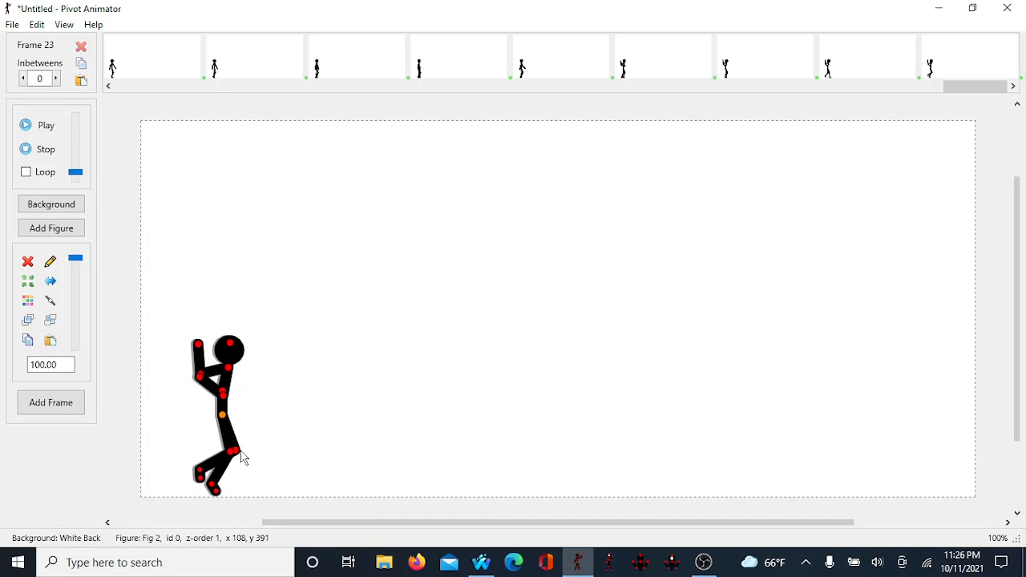
{"action": "left_click_drag", "start_coordinate": [243, 460], "coordinate": [245, 466]}
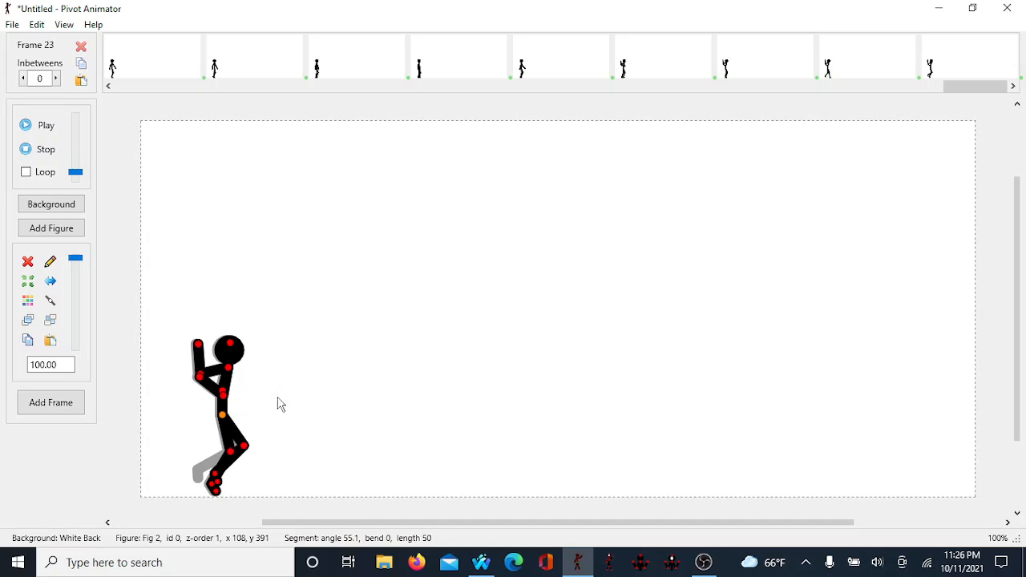
{"action": "key", "text": "ctrl+f"}
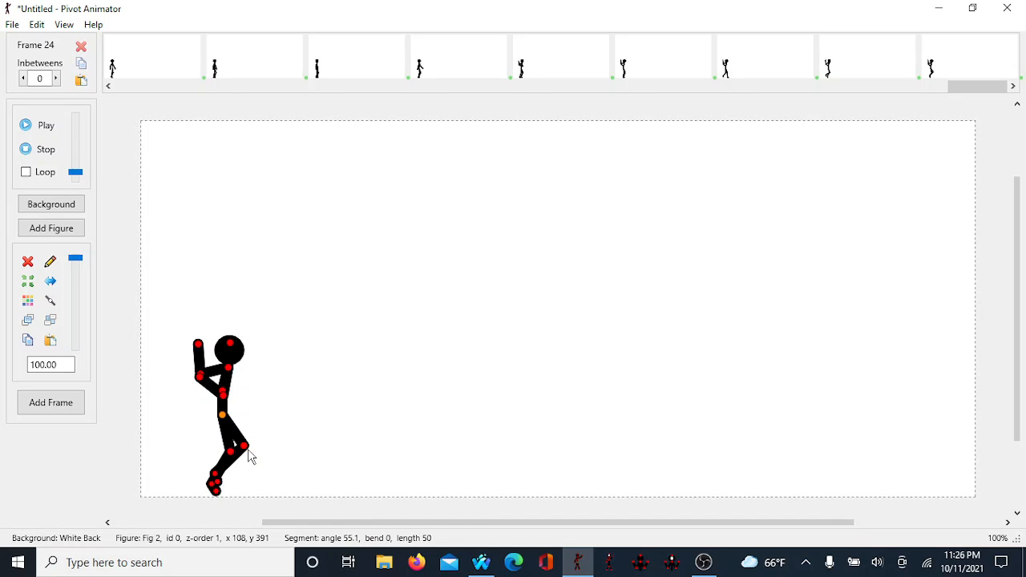
Step: In frame 24, stretch the back leg out behind into a lunge, nudge the figure right, and add a frame
{"action": "left_click_drag", "start_coordinate": [247, 449], "coordinate": [203, 502]}
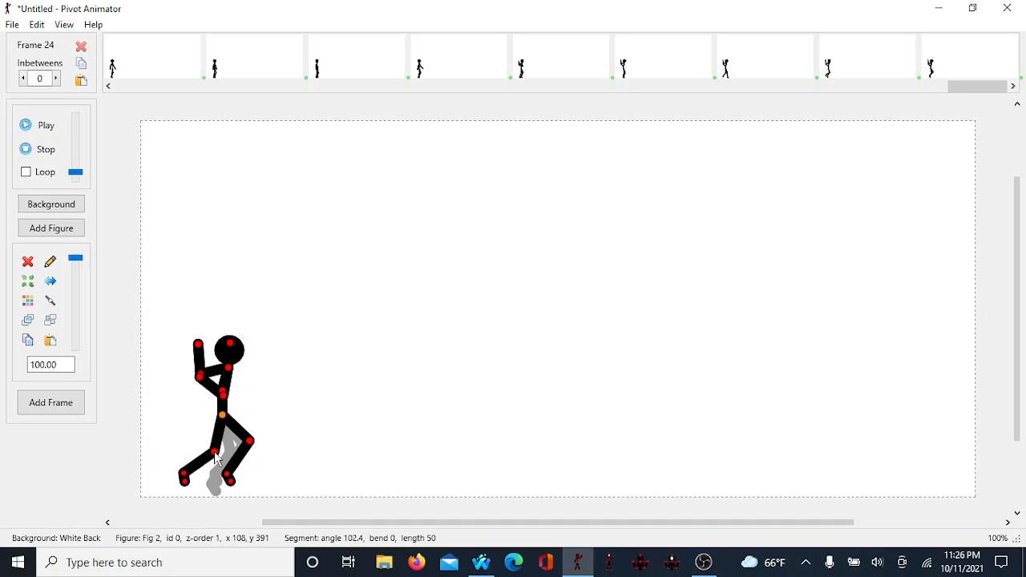
{"action": "left_click_drag", "start_coordinate": [215, 458], "coordinate": [212, 472]}
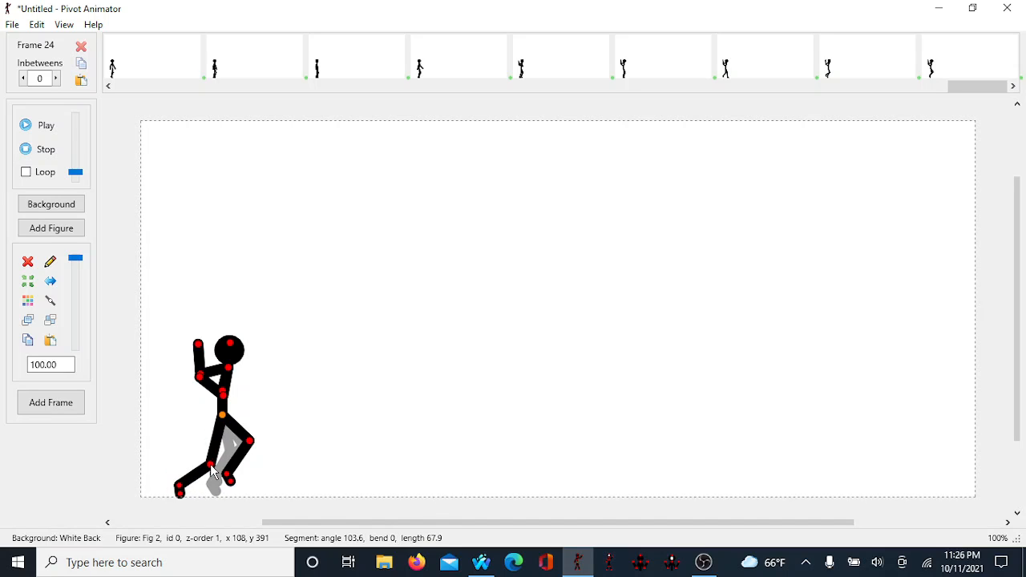
{"action": "key", "text": "Right"}
{"action": "key", "text": "Right"}
{"action": "key", "text": "Right"}
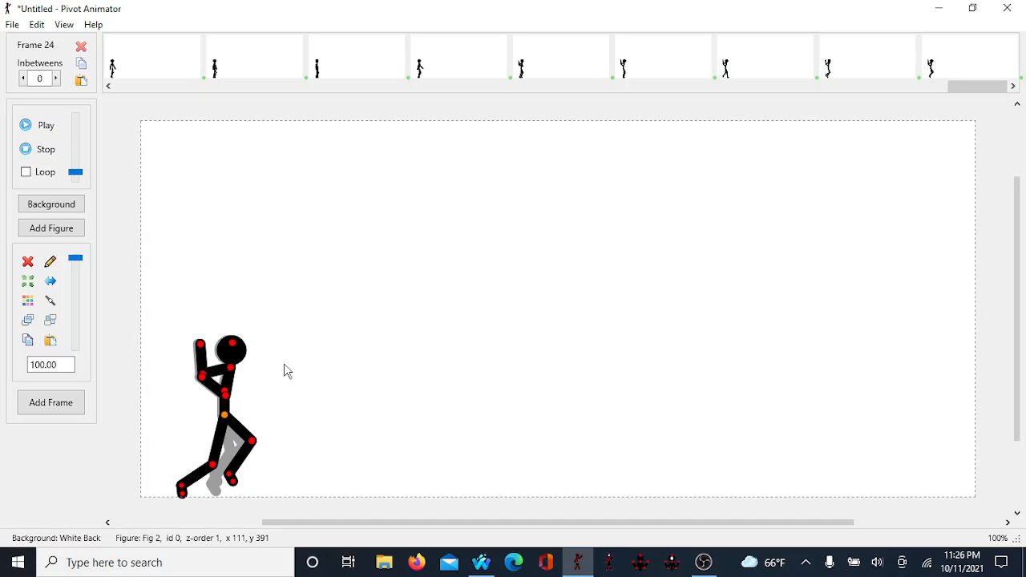
{"action": "key", "text": "Right"}
{"action": "key", "text": "Right"}
{"action": "key", "text": "Right"}
{"action": "key", "text": "Right"}
{"action": "key", "text": "Right"}
{"action": "key", "text": "Right"}
{"action": "key", "text": "Right"}
{"action": "key", "text": "Right"}
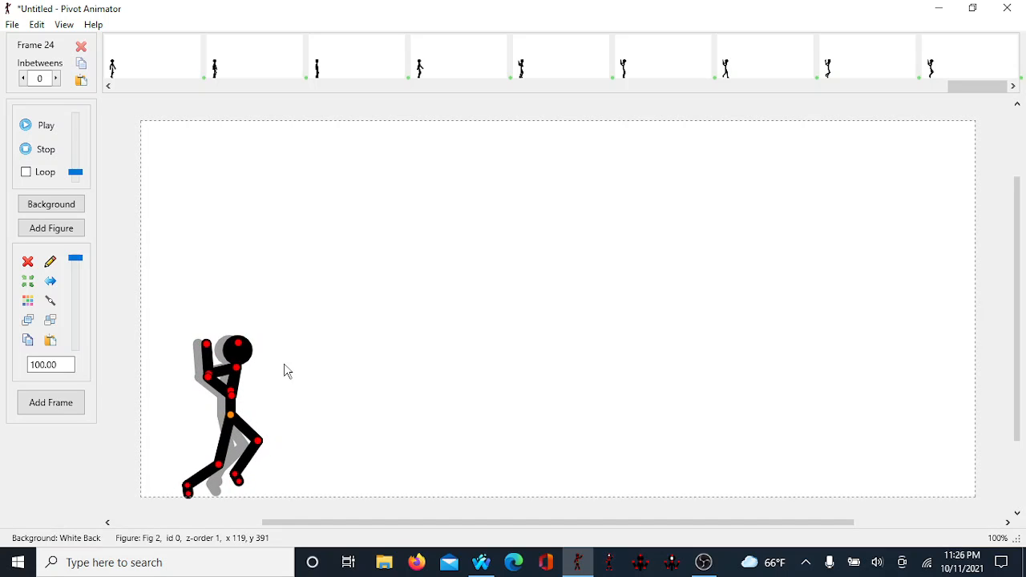
{"action": "key", "text": "space"}
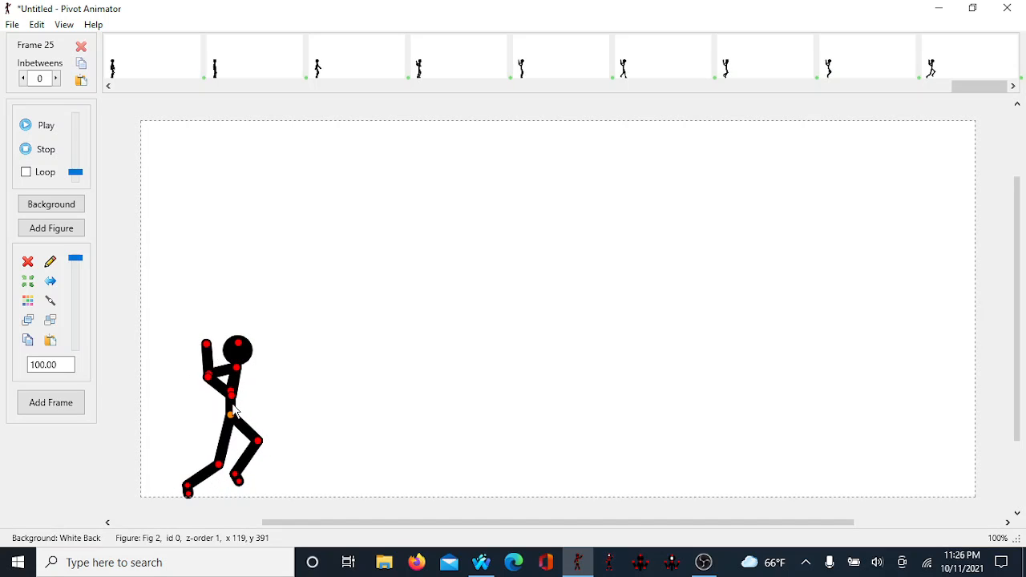
Step: In frame 25, lean the torso forward with both arms reaching ahead and spread the legs into a leap
{"action": "left_click_drag", "start_coordinate": [233, 390], "coordinate": [264, 446]}
{"action": "left_click_drag", "start_coordinate": [248, 405], "coordinate": [291, 398]}
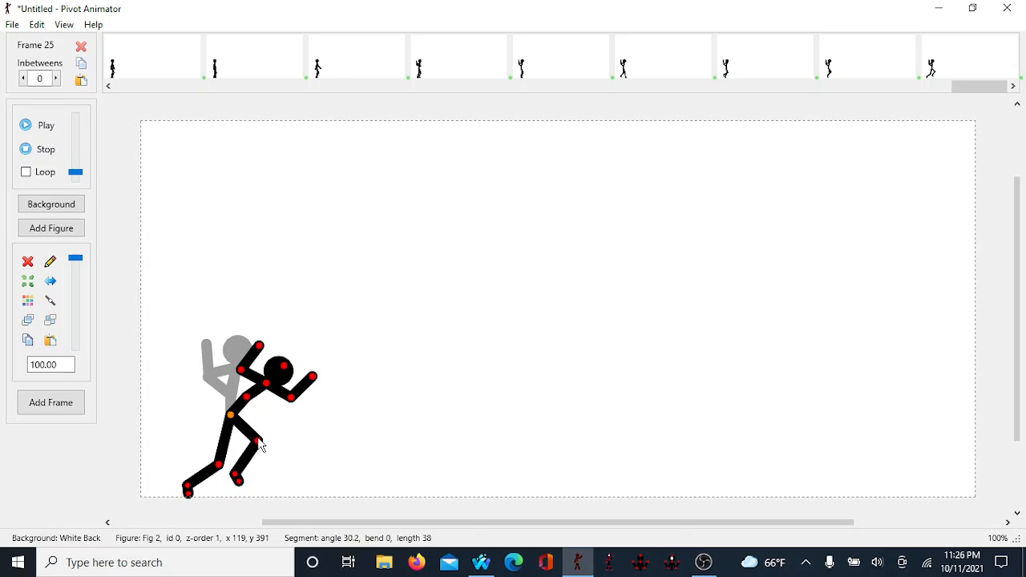
{"action": "left_click_drag", "start_coordinate": [261, 443], "coordinate": [275, 428]}
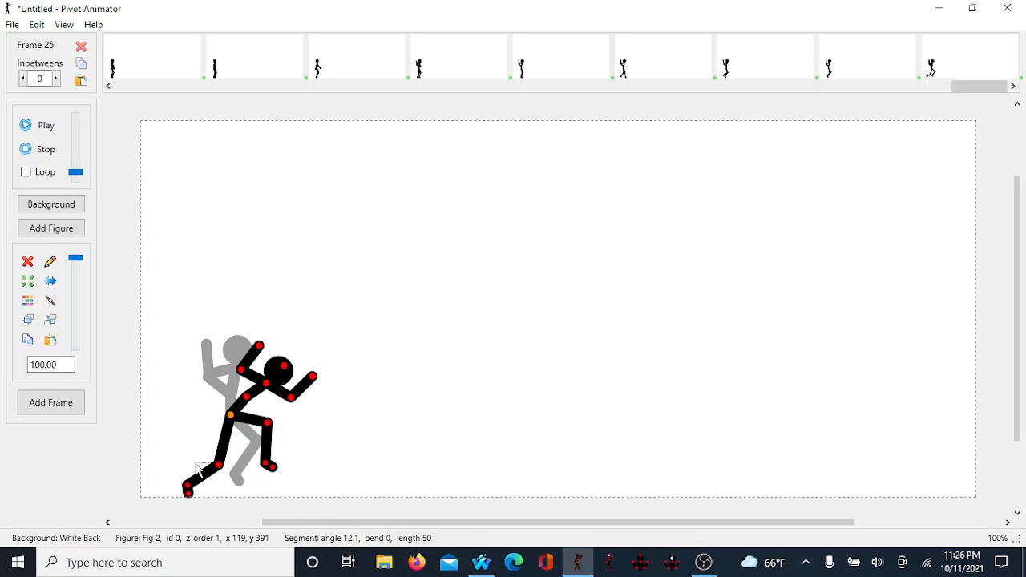
{"action": "mouse_move", "coordinate": [224, 470]}
{"action": "left_mouse_down"}
{"action": "mouse_move", "coordinate": [194, 472]}
{"action": "mouse_move", "coordinate": [206, 467]}
{"action": "left_mouse_up"}
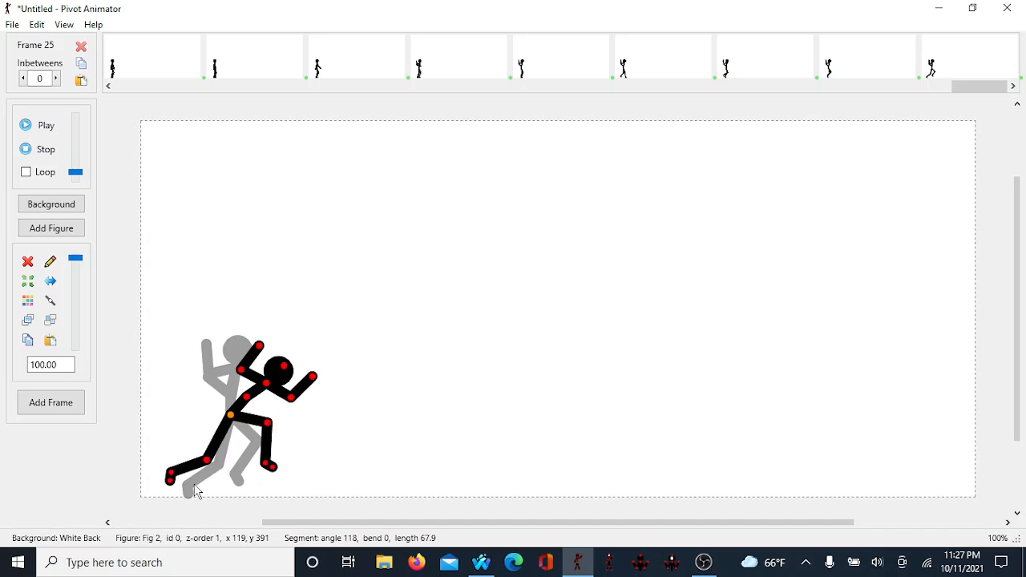
Step: Raise the leaping figure and shift it slightly right, then add a new frame
{"action": "key", "text": "Up"}
{"action": "key", "text": "Up"}
{"action": "key", "text": "Up"}
{"action": "key", "text": "Up"}
{"action": "key", "text": "Up"}
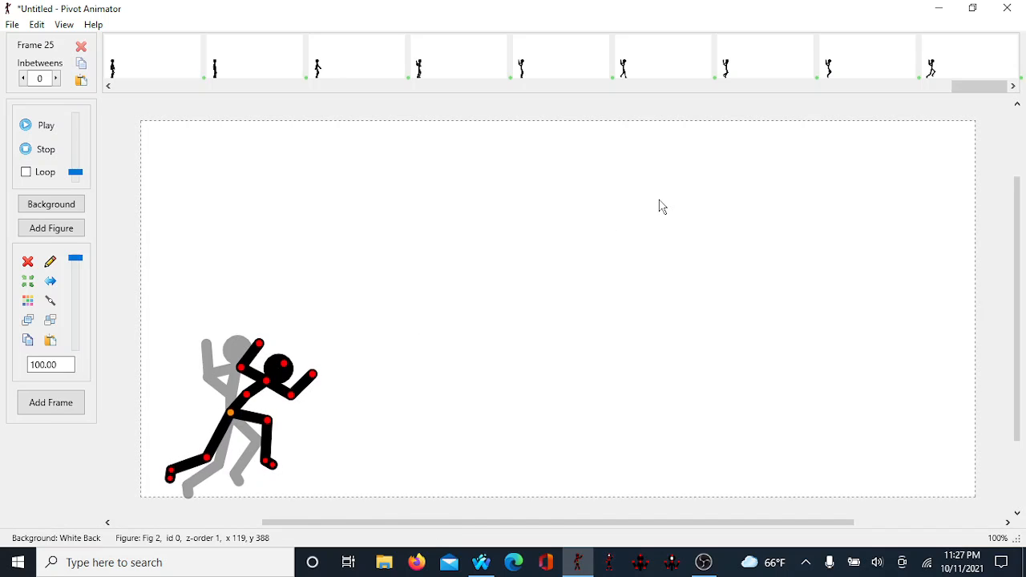
{"action": "key", "text": "Right"}
{"action": "key", "text": "Right"}
{"action": "key", "text": "Right"}
{"action": "key", "text": "Right"}
{"action": "key", "text": "Right"}
{"action": "key", "text": "Right"}
{"action": "key", "text": "Right"}
{"action": "key", "text": "Right"}
{"action": "key", "text": "Right"}
{"action": "key", "text": "Right"}
{"action": "key", "text": "Right"}
{"action": "key", "text": "Right"}
{"action": "key", "text": "Right"}
{"action": "key", "text": "Right"}
{"action": "key", "text": "Right"}
{"action": "key", "text": "Right"}
{"action": "key", "text": "Right"}
{"action": "key", "text": "Right"}
{"action": "key", "text": "Right"}
{"action": "key", "text": "Right"}
{"action": "key", "text": "Right"}
{"action": "key", "text": "Up"}
{"action": "key", "text": "Up"}
{"action": "key", "text": "Up"}
{"action": "key", "text": "Up"}
{"action": "key", "text": "Up"}
{"action": "key", "text": "Up"}
{"action": "key", "text": "Up"}
{"action": "key", "text": "Up"}
{"action": "key", "text": "Up"}
{"action": "key", "text": "Up"}
{"action": "key", "text": "Up"}
{"action": "key", "text": "Up"}
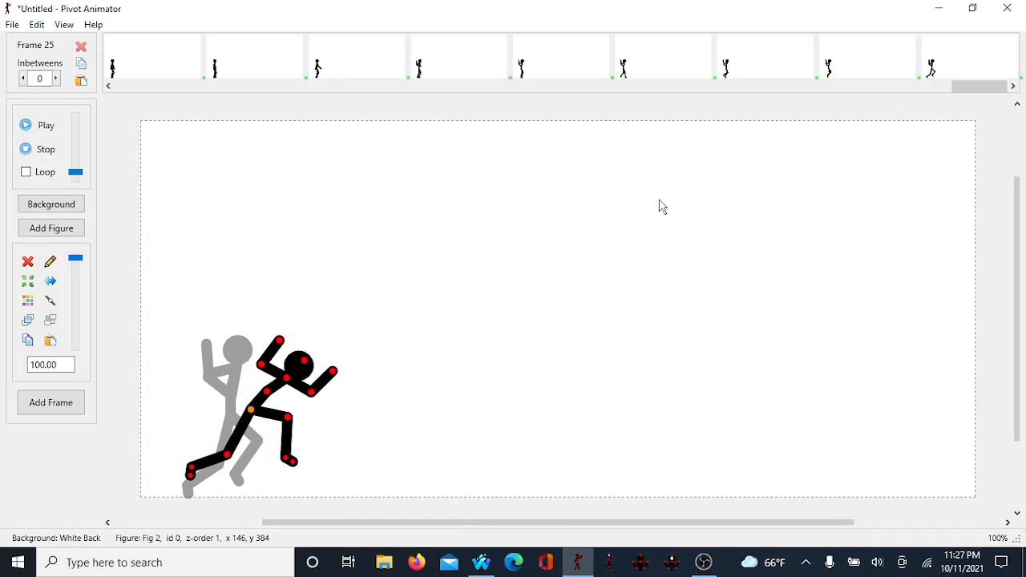
{"action": "key", "text": "Left"}
{"action": "key", "text": "Left"}
{"action": "key", "text": "Left"}
{"action": "key", "text": "Left"}
{"action": "key", "text": "Left"}
{"action": "key", "text": "Left"}
{"action": "key", "text": "Left"}
{"action": "key", "text": "Left"}
{"action": "key", "text": "Left"}
{"action": "key", "text": "Left"}
{"action": "key", "text": "Left"}
{"action": "key", "text": "Left"}
{"action": "key", "text": "Left"}
{"action": "key", "text": "Left"}
{"action": "key", "text": "Left"}
{"action": "key", "text": "Left"}
{"action": "key", "text": "Left"}
{"action": "key", "text": "Left"}
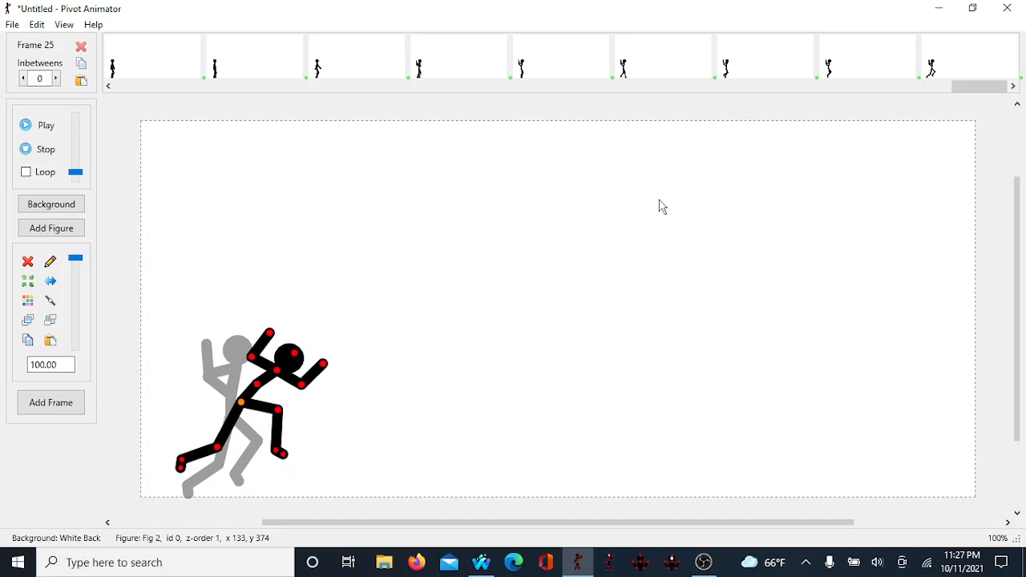
{"action": "key", "text": "Left"}
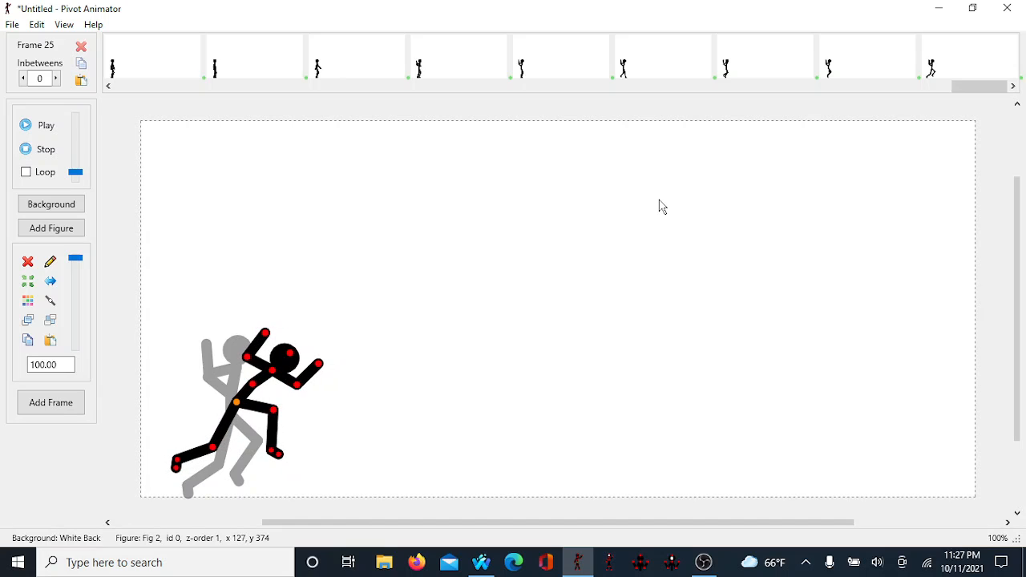
{"action": "key", "text": "Return"}
{"action": "key", "text": "space"}
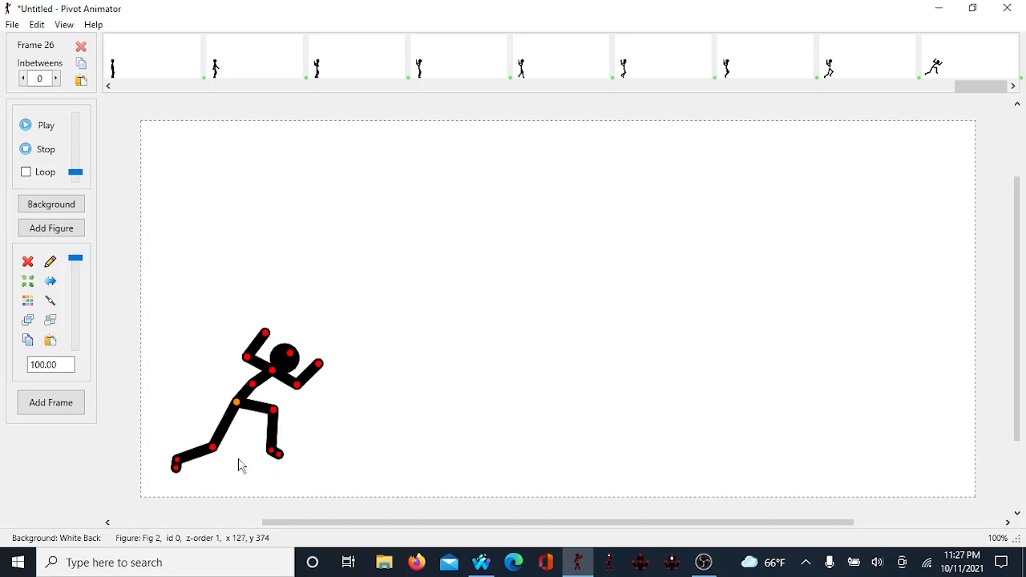
Step: In frame 26, tuck the front leg under, extend the back leg further out, and adjust both arms
{"action": "left_click_drag", "start_coordinate": [273, 412], "coordinate": [257, 455]}
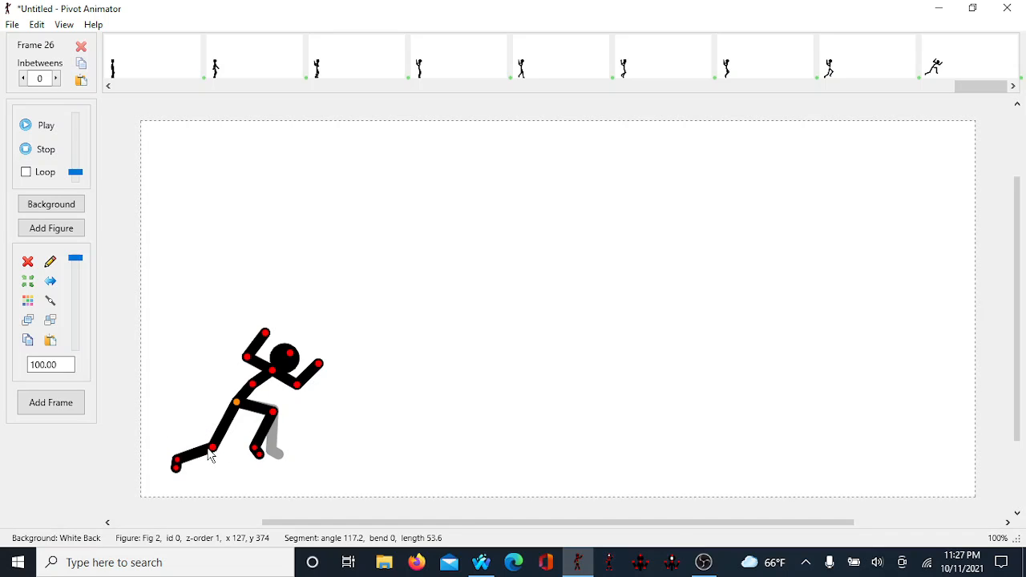
{"action": "left_click_drag", "start_coordinate": [213, 455], "coordinate": [205, 436]}
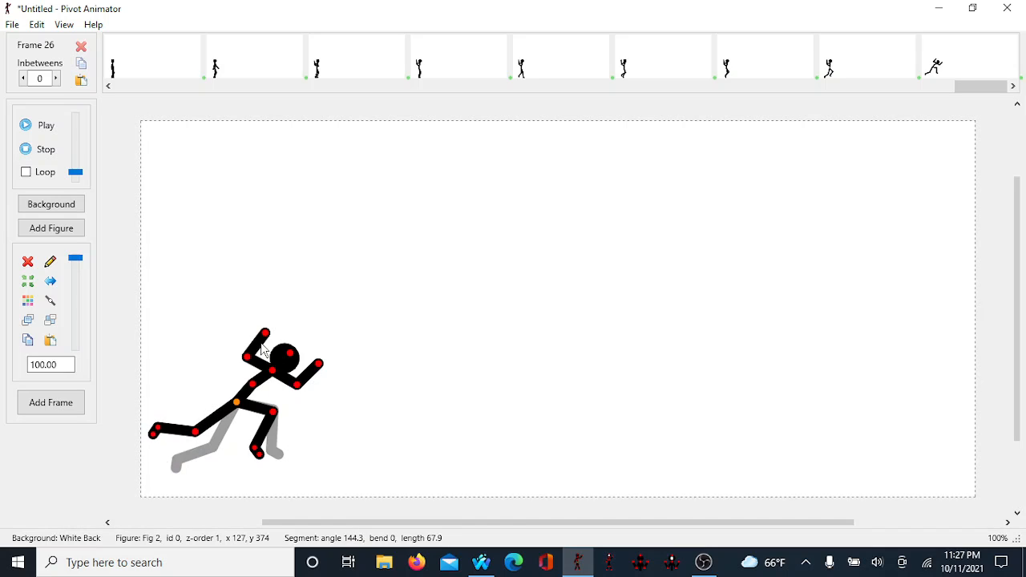
{"action": "left_click_drag", "start_coordinate": [265, 333], "coordinate": [258, 328]}
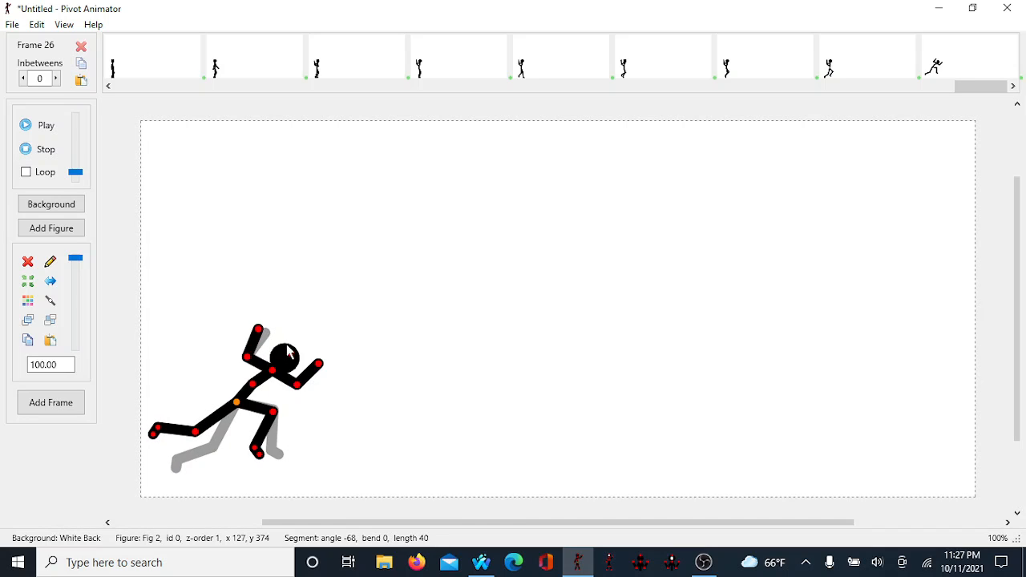
{"action": "left_click_drag", "start_coordinate": [319, 365], "coordinate": [353, 374]}
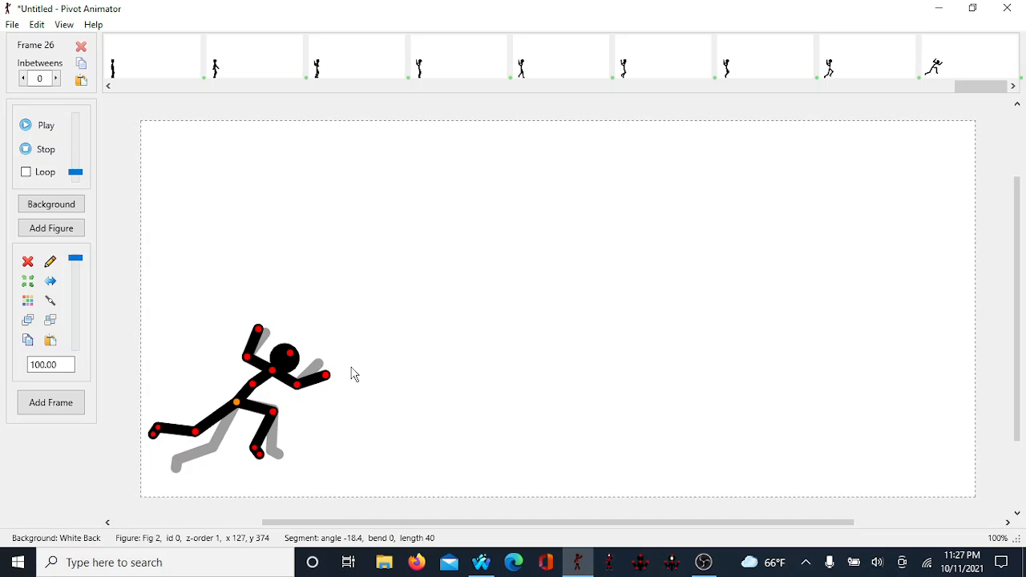
Step: Move the figure up and to the right so it rises into the air
{"action": "key", "text": "Right"}
{"action": "key", "text": "Up"}
{"action": "key", "text": "Up"}
{"action": "key", "text": "Up"}
{"action": "key", "text": "Up"}
{"action": "key", "text": "Up"}
{"action": "key", "text": "Up"}
{"action": "key", "text": "Up"}
{"action": "key", "text": "Up"}
{"action": "key", "text": "Up"}
{"action": "key", "text": "Up"}
{"action": "key", "text": "Up"}
{"action": "key", "text": "Up"}
{"action": "key", "text": "Up"}
{"action": "key", "text": "Up"}
{"action": "key", "text": "Up"}
{"action": "key", "text": "Up"}
{"action": "key", "text": "Up"}
{"action": "key", "text": "Up"}
{"action": "key", "text": "Up"}
{"action": "key", "text": "Up"}
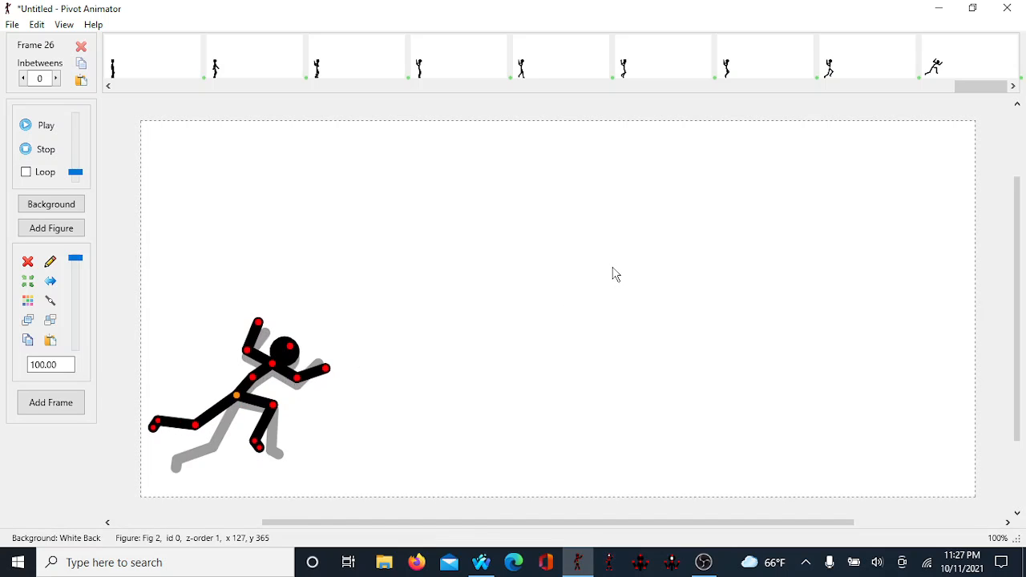
{"action": "key", "text": "Right"}
{"action": "key", "text": "Right"}
{"action": "key", "text": "Right"}
{"action": "key", "text": "Right"}
{"action": "key", "text": "Right"}
{"action": "key", "text": "Right"}
{"action": "key", "text": "Right"}
{"action": "key", "text": "Right"}
{"action": "key", "text": "Right"}
{"action": "key", "text": "Right"}
{"action": "key", "text": "Right"}
{"action": "key", "text": "Right"}
{"action": "key", "text": "Right"}
{"action": "key", "text": "Right"}
{"action": "key", "text": "Right"}
{"action": "key", "text": "Right"}
{"action": "key", "text": "Right"}
{"action": "key", "text": "Right"}
{"action": "key", "text": "Right"}
{"action": "key", "text": "Right"}
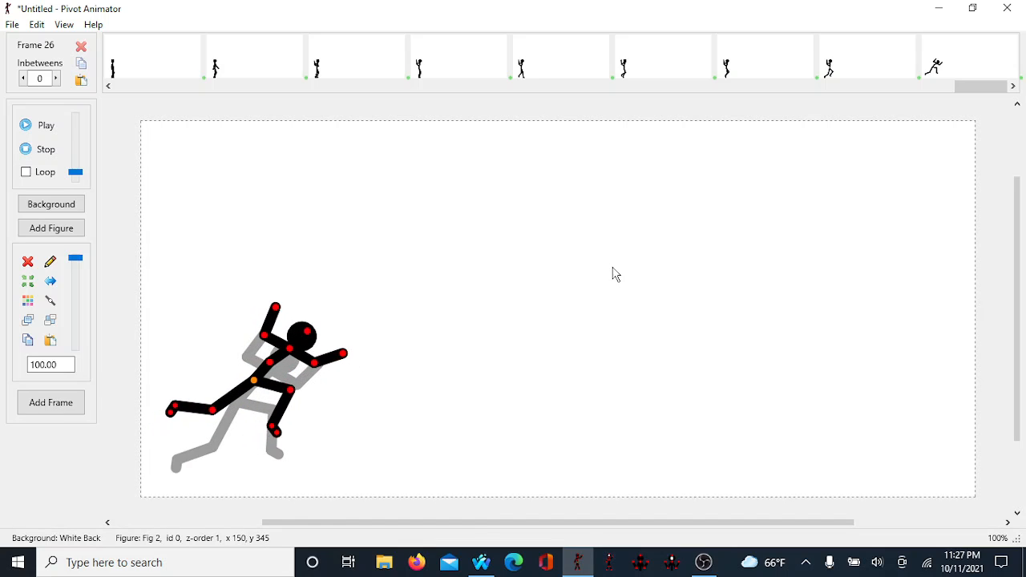
{"action": "key", "text": "Up"}
{"action": "key", "text": "Up"}
{"action": "key", "text": "Up"}
{"action": "key", "text": "Up"}
{"action": "key", "text": "Up"}
{"action": "key", "text": "Up"}
{"action": "key", "text": "Up"}
{"action": "key", "text": "Up"}
{"action": "key", "text": "Up"}
{"action": "key", "text": "Up"}
{"action": "key", "text": "Up"}
{"action": "key", "text": "Up"}
{"action": "key", "text": "Right"}
{"action": "key", "text": "Right"}
{"action": "key", "text": "Right"}
{"action": "key", "text": "Right"}
{"action": "key", "text": "Right"}
{"action": "key", "text": "Right"}
{"action": "key", "text": "Right"}
{"action": "key", "text": "Right"}
{"action": "key", "text": "Right"}
{"action": "key", "text": "Right"}
{"action": "key", "text": "Right"}
{"action": "key", "text": "Right"}
{"action": "key", "text": "Right"}
{"action": "key", "text": "Up"}
{"action": "key", "text": "Up"}
{"action": "key", "text": "Up"}
{"action": "key", "text": "Up"}
{"action": "key", "text": "Up"}
{"action": "key", "text": "Up"}
{"action": "key", "text": "Up"}
{"action": "key", "text": "Up"}
{"action": "key", "text": "Up"}
{"action": "key", "text": "Up"}
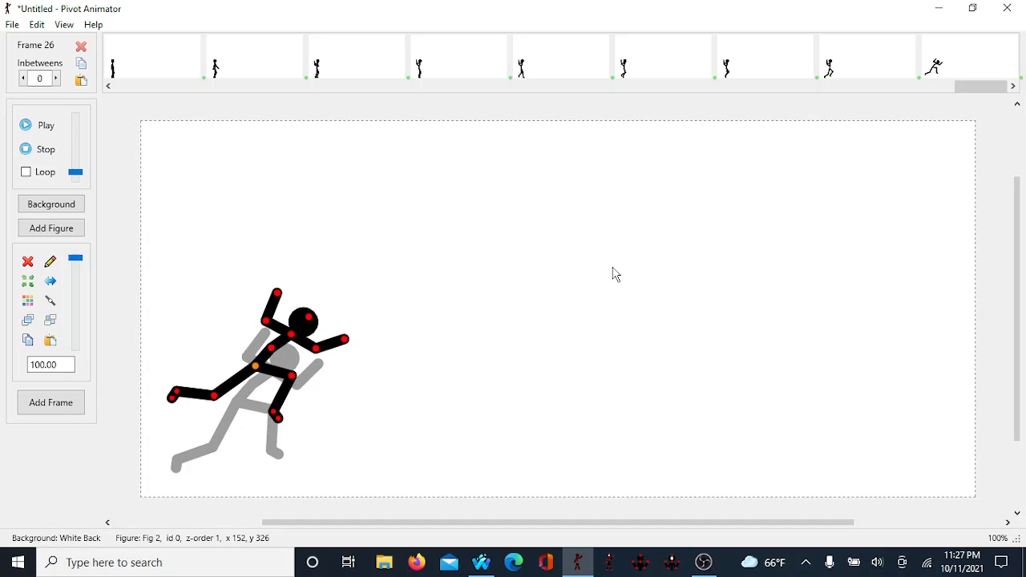
{"action": "key", "text": "Up"}
{"action": "key", "text": "Up"}
{"action": "key", "text": "Up"}
{"action": "key", "text": "Up"}
{"action": "key", "text": "Up"}
{"action": "key", "text": "Up"}
{"action": "key", "text": "Up"}
{"action": "key", "text": "Up"}
{"action": "key", "text": "Up"}
{"action": "key", "text": "Up"}
{"action": "key", "text": "Up"}
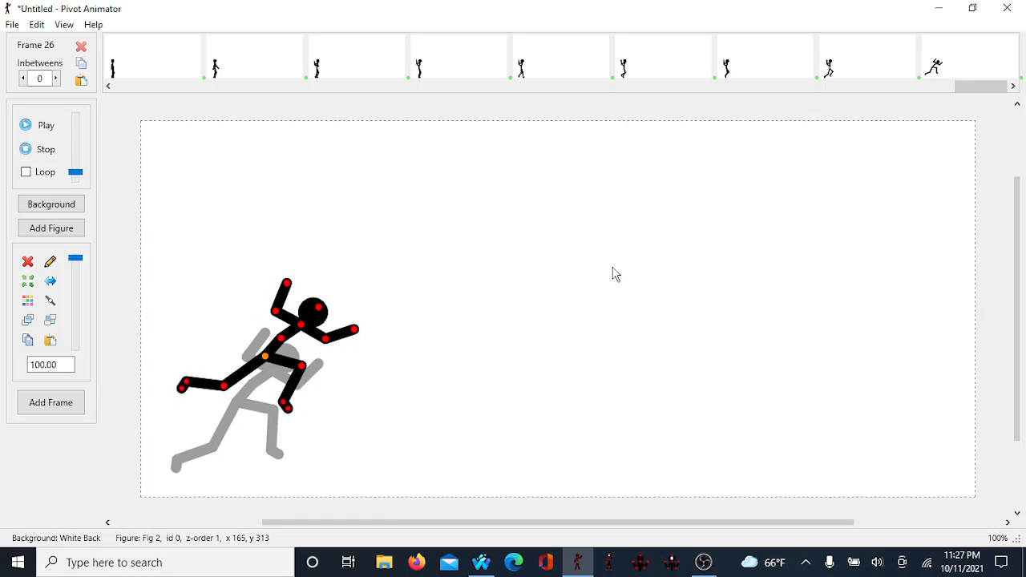
Step: Nudge the figure slightly right and down, then add a new frame
{"action": "key", "text": "Right"}
{"action": "key", "text": "Right"}
{"action": "key", "text": "Right"}
{"action": "key", "text": "Right"}
{"action": "key", "text": "Right"}
{"action": "key", "text": "Right"}
{"action": "key", "text": "Right"}
{"action": "key", "text": "Right"}
{"action": "key", "text": "Right"}
{"action": "key", "text": "Right"}
{"action": "key", "text": "Right"}
{"action": "key", "text": "Right"}
{"action": "key", "text": "Down"}
{"action": "key", "text": "Down"}
{"action": "key", "text": "Down"}
{"action": "key", "text": "Down"}
{"action": "key", "text": "Down"}
{"action": "key", "text": "Down"}
{"action": "key", "text": "Down"}
{"action": "key", "text": "Down"}
{"action": "key", "text": "Down"}
{"action": "key", "text": "Down"}
{"action": "key", "text": "Down"}
{"action": "key", "text": "Down"}
{"action": "key", "text": "Down"}
{"action": "key", "text": "Down"}
{"action": "key", "text": "Down"}
{"action": "key", "text": "Down"}
{"action": "key", "text": "Down"}
{"action": "key", "text": "Down"}
{"action": "key", "text": "Down"}
{"action": "key", "text": "Down"}
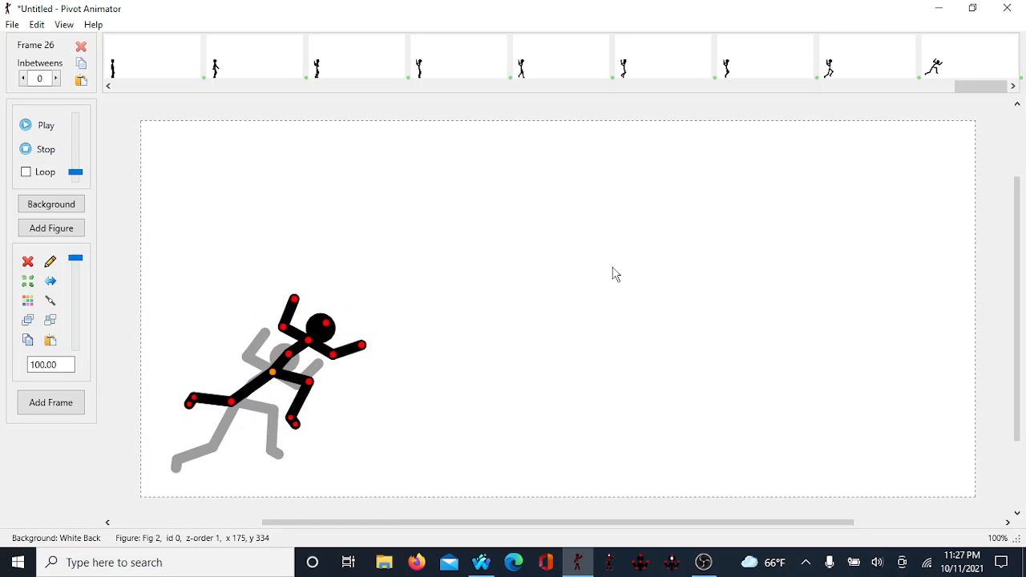
{"action": "key", "text": "Left"}
{"action": "key", "text": "Left"}
{"action": "key", "text": "Left"}
{"action": "key", "text": "Left"}
{"action": "key", "text": "Left"}
{"action": "key", "text": "Left"}
{"action": "key", "text": "Left"}
{"action": "key", "text": "Left"}
{"action": "key", "text": "Left"}
{"action": "key", "text": "Left"}
{"action": "key", "text": "Left"}
{"action": "key", "text": "Left"}
{"action": "key", "text": "Left"}
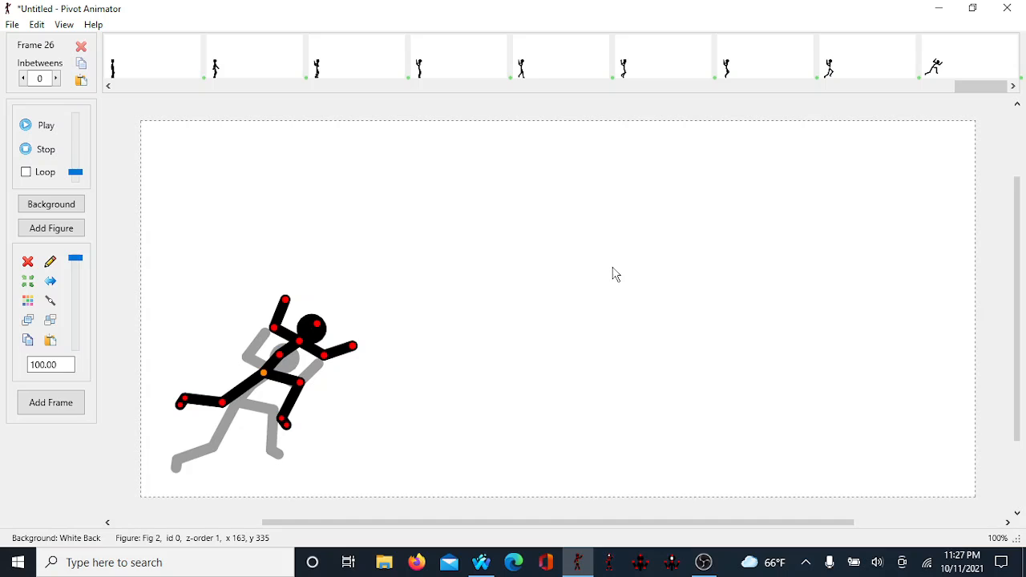
{"action": "left_click", "coordinate": [66, 399]}
Step: In frame 27, stretch the back leg out straight, bend the front leg, and adjust both arms and the head
{"action": "left_click_drag", "start_coordinate": [223, 402], "coordinate": [183, 454]}
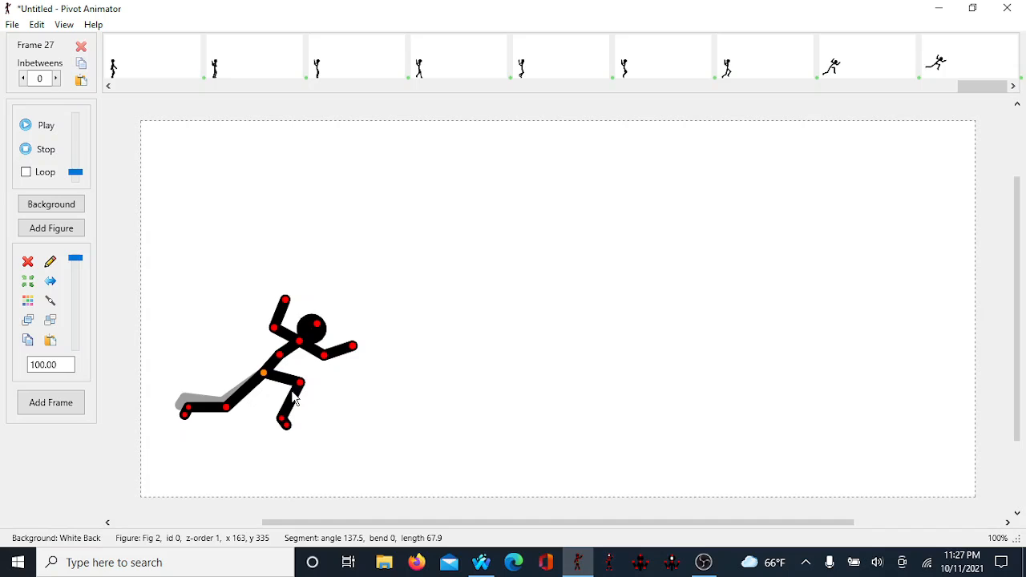
{"action": "left_click_drag", "start_coordinate": [300, 382], "coordinate": [294, 385]}
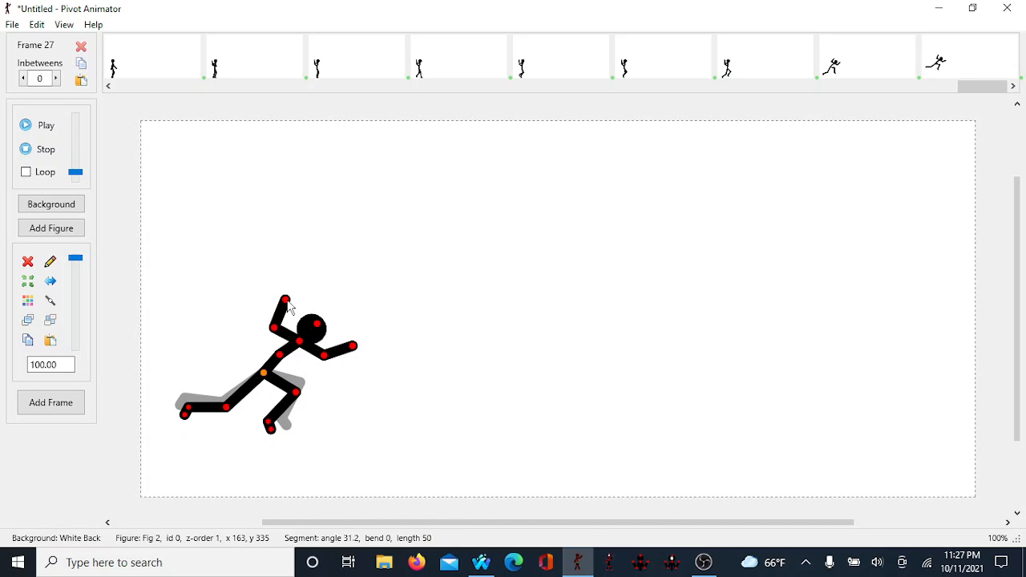
{"action": "left_click_drag", "start_coordinate": [285, 301], "coordinate": [275, 298]}
{"action": "left_click_drag", "start_coordinate": [352, 347], "coordinate": [348, 338]}
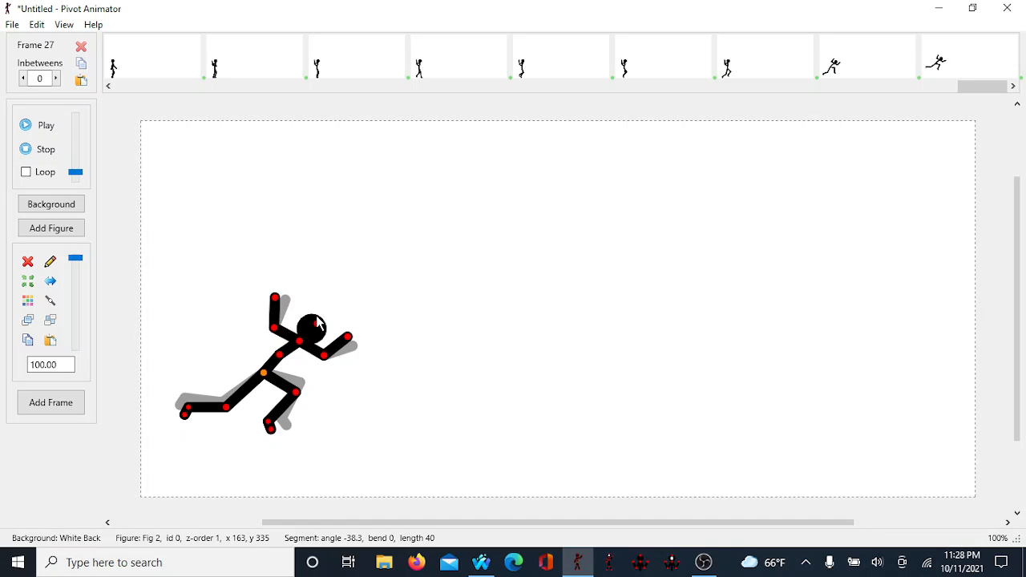
{"action": "left_click_drag", "start_coordinate": [321, 329], "coordinate": [324, 333]}
Step: Move the figure right and down step by step, then add a new frame
{"action": "key", "text": "Right"}
{"action": "key", "text": "Right"}
{"action": "key", "text": "Right"}
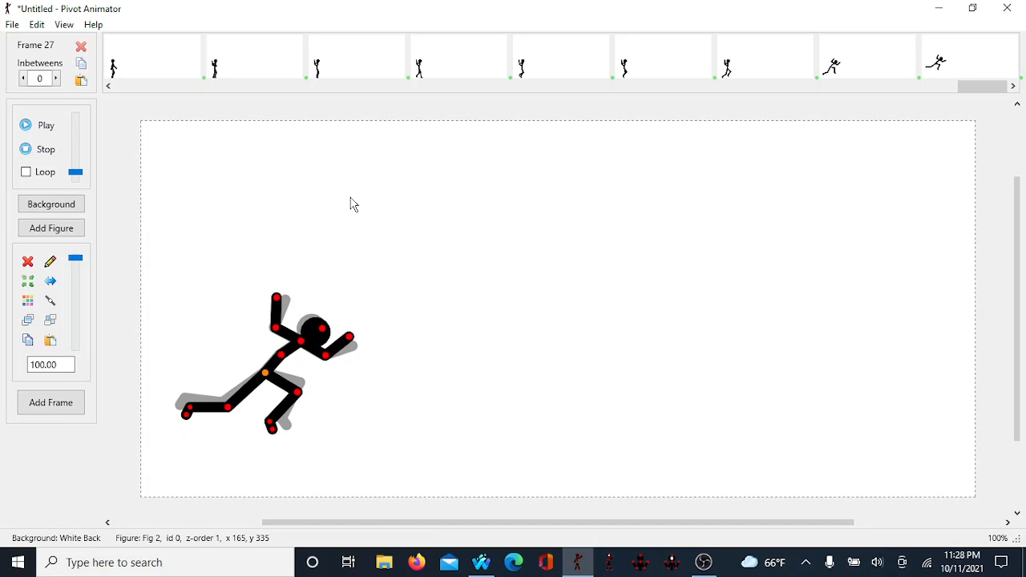
{"action": "key", "text": "Right"}
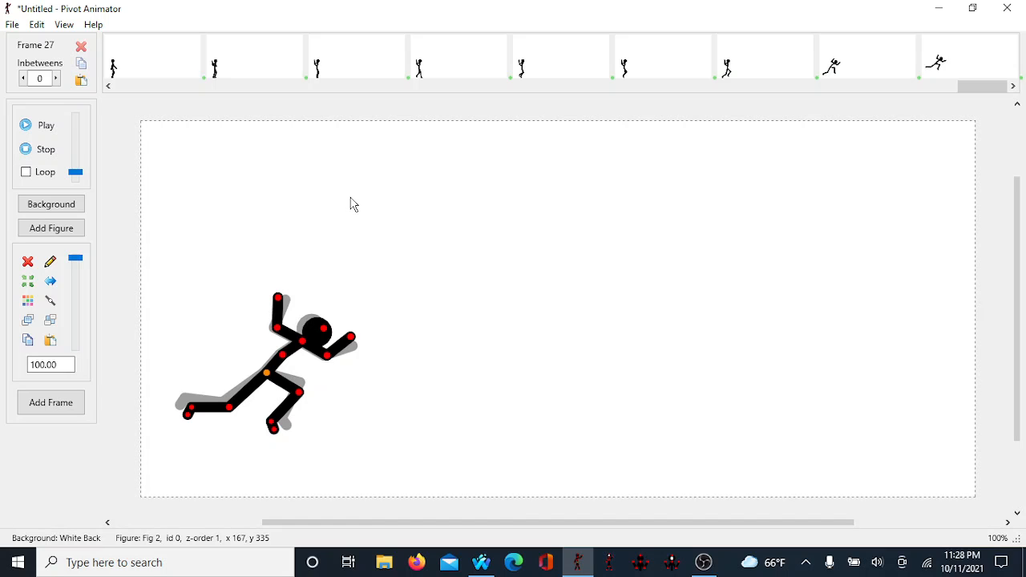
{"action": "key", "text": "Right"}
{"action": "key", "text": "Right"}
{"action": "key", "text": "Right"}
{"action": "key", "text": "Right"}
{"action": "key", "text": "Right"}
{"action": "key", "text": "Right"}
{"action": "key", "text": "Right"}
{"action": "key", "text": "Right"}
{"action": "key", "text": "Right"}
{"action": "key", "text": "Right"}
{"action": "key", "text": "Right"}
{"action": "key", "text": "Right"}
{"action": "key", "text": "Right"}
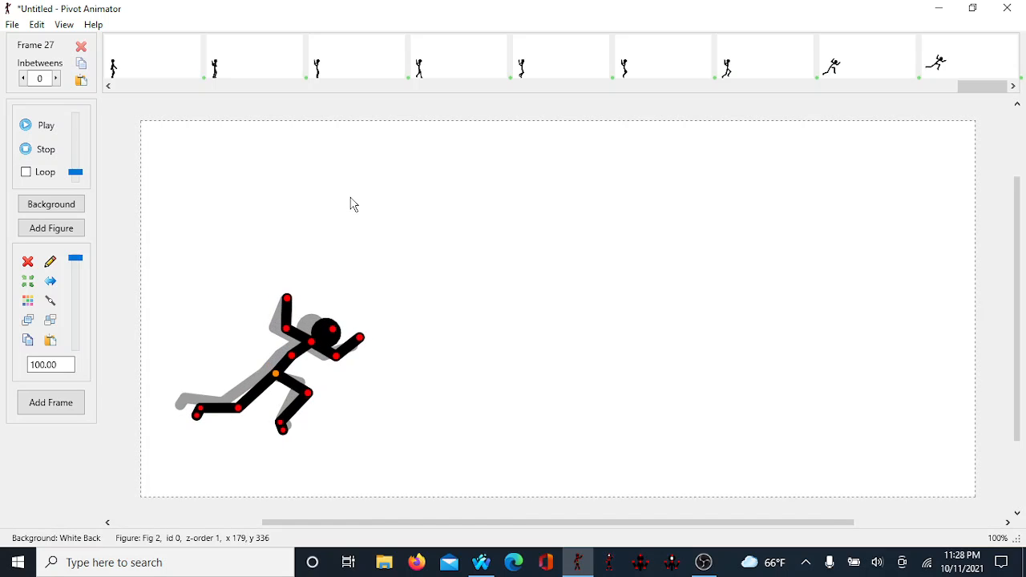
{"action": "key", "text": "Down"}
{"action": "key", "text": "Right"}
{"action": "key", "text": "Down"}
{"action": "key", "text": "Down"}
{"action": "key", "text": "Down"}
{"action": "key", "text": "Down"}
{"action": "key", "text": "Right"}
{"action": "key", "text": "Right"}
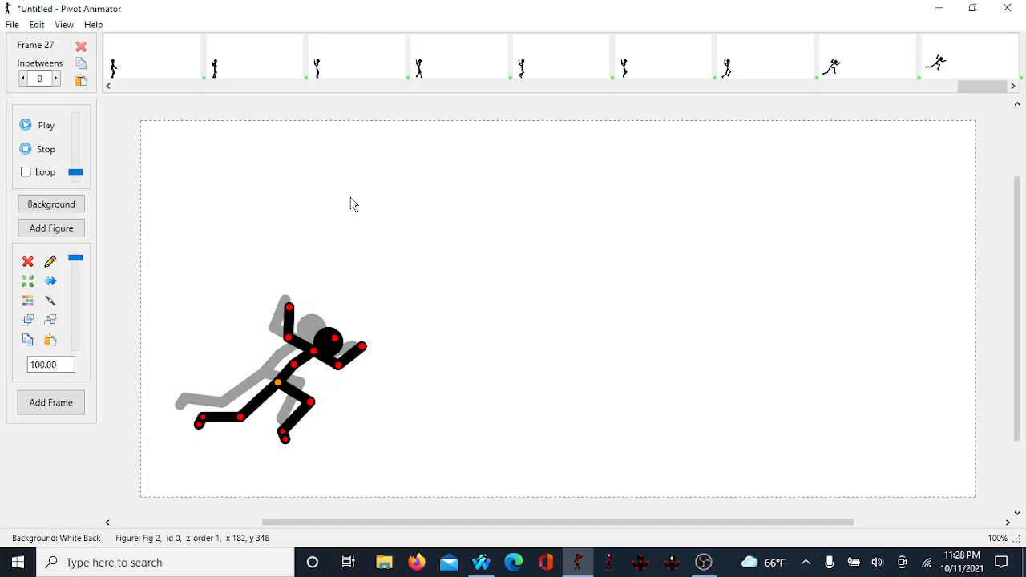
{"action": "key", "text": "Right"}
{"action": "key", "text": "Right"}
{"action": "key", "text": "Right"}
{"action": "key", "text": "Right"}
{"action": "key", "text": "Right"}
{"action": "key", "text": "Right"}
{"action": "key", "text": "Right"}
{"action": "key", "text": "Right"}
{"action": "key", "text": "Right"}
{"action": "key", "text": "Right"}
{"action": "key", "text": "Right"}
{"action": "key", "text": "Down"}
{"action": "key", "text": "Down"}
{"action": "key", "text": "Down"}
{"action": "key", "text": "Down"}
{"action": "key", "text": "Down"}
{"action": "key", "text": "Down"}
{"action": "key", "text": "Down"}
{"action": "key", "text": "Down"}
{"action": "key", "text": "Return"}
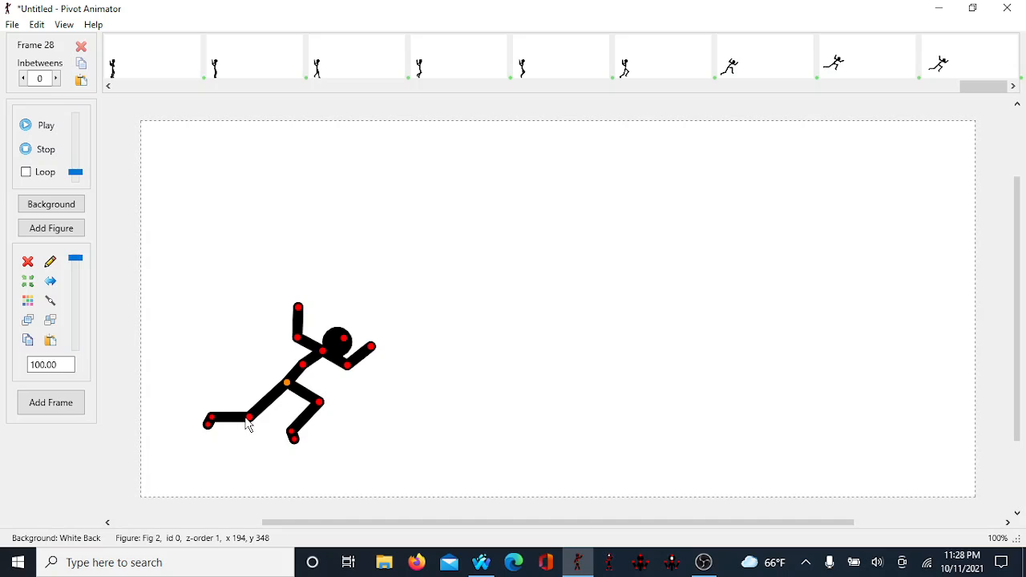
Step: In frame 28, raise the back leg, tuck the front leg, and swing both arms down toward the ground
{"action": "left_click_drag", "start_coordinate": [254, 421], "coordinate": [239, 397]}
{"action": "left_click_drag", "start_coordinate": [319, 402], "coordinate": [291, 439]}
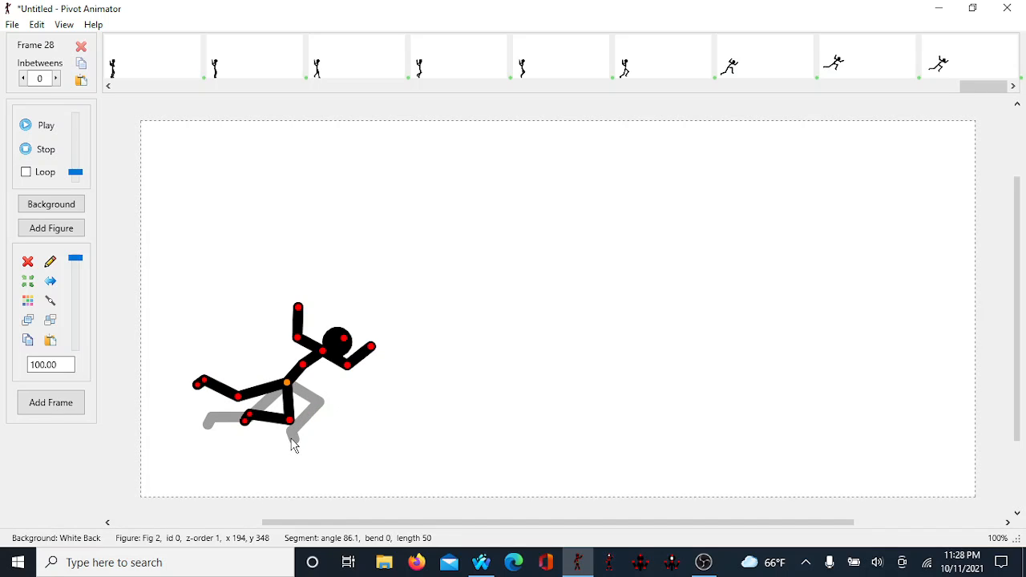
{"action": "left_click_drag", "start_coordinate": [298, 340], "coordinate": [261, 332]}
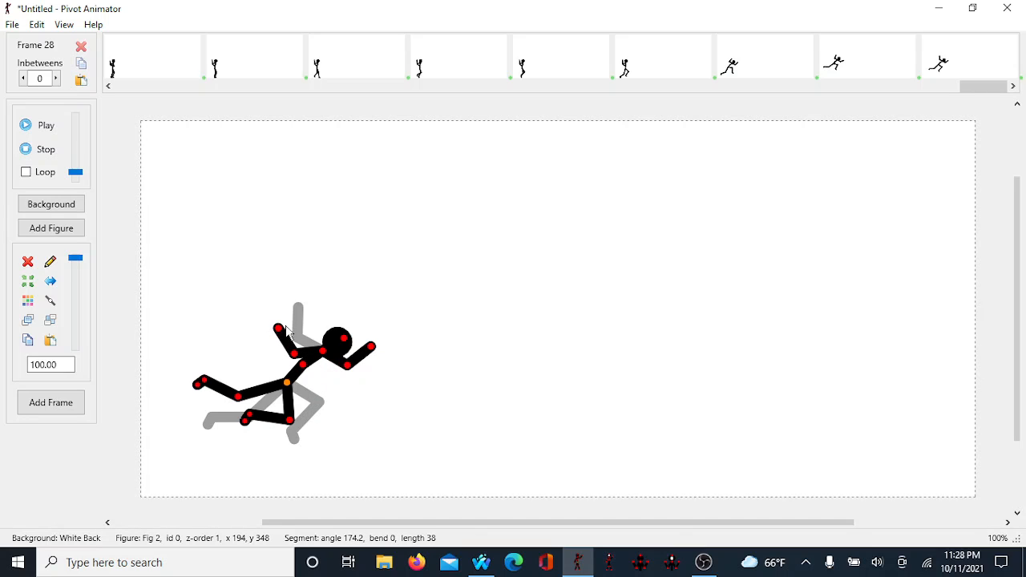
{"action": "left_click_drag", "start_coordinate": [275, 331], "coordinate": [348, 410]}
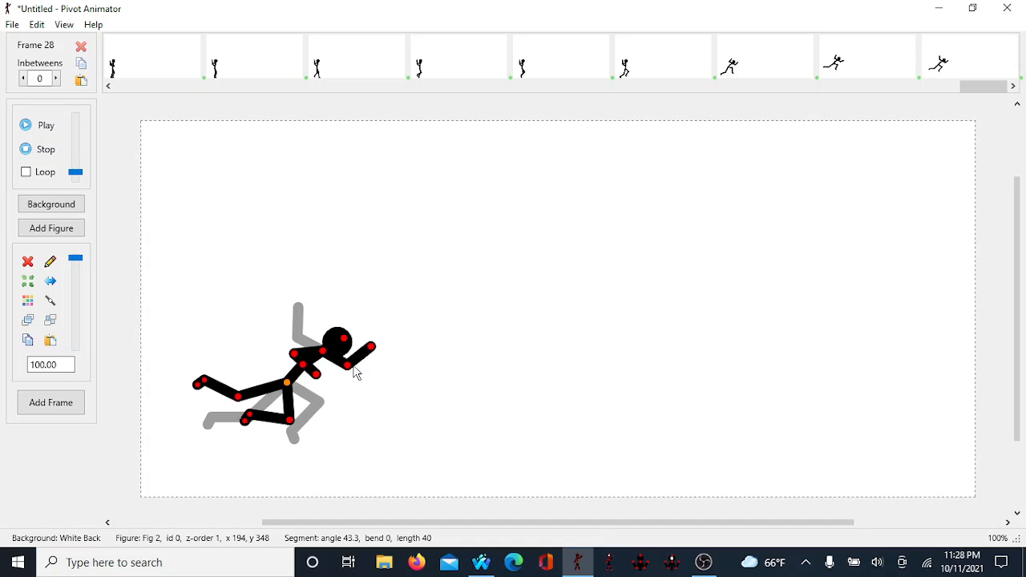
{"action": "left_click_drag", "start_coordinate": [371, 348], "coordinate": [419, 408]}
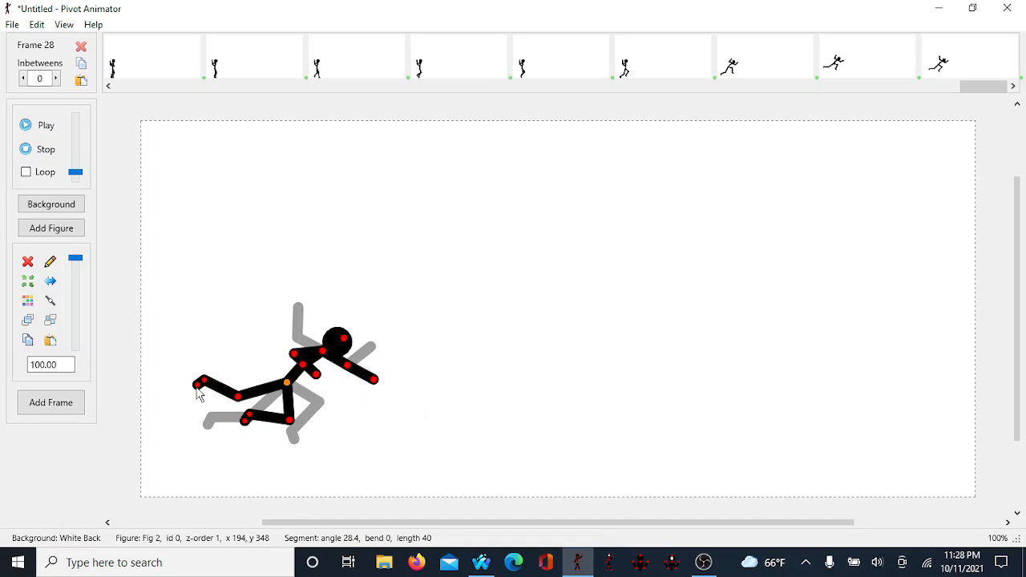
{"action": "left_click_drag", "start_coordinate": [198, 393], "coordinate": [199, 394]}
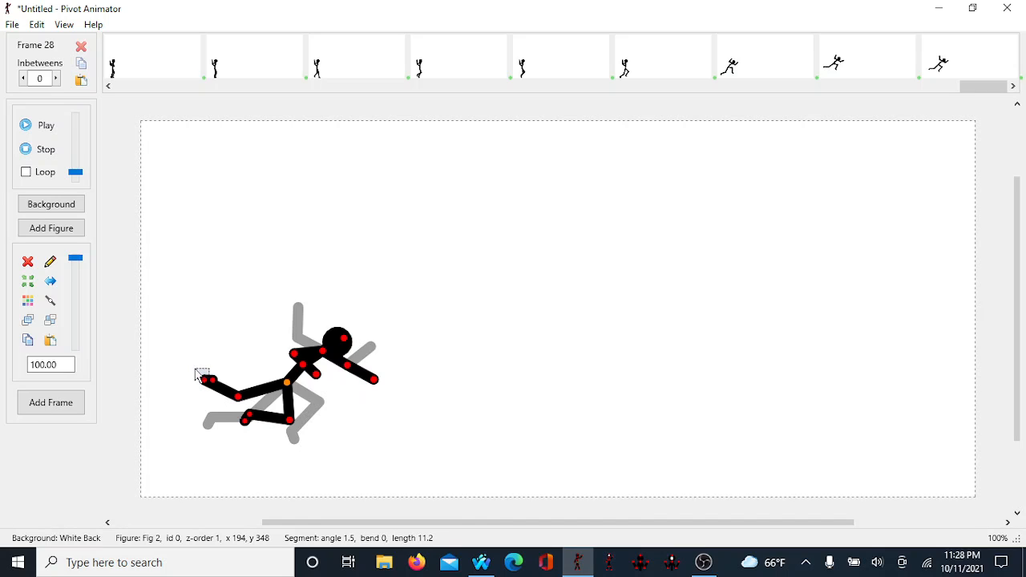
{"action": "left_click_drag", "start_coordinate": [214, 379], "coordinate": [157, 452]}
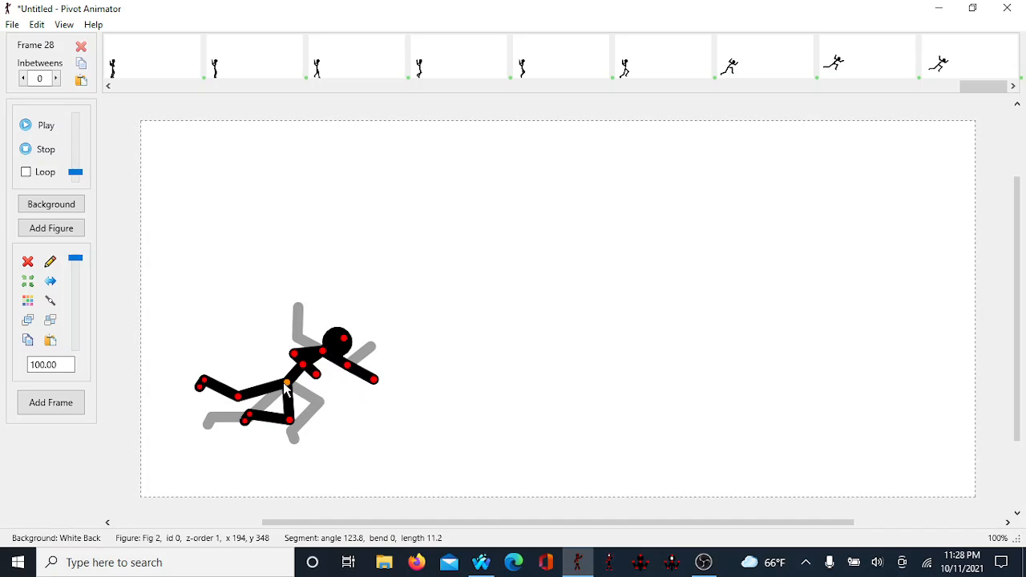
Step: Move the diving figure right and down step by step
{"action": "key", "text": "Right"}
{"action": "key", "text": "Right"}
{"action": "key", "text": "Right"}
{"action": "key", "text": "Right"}
{"action": "key", "text": "Right"}
{"action": "key", "text": "Right"}
{"action": "key", "text": "Right"}
{"action": "key", "text": "Right"}
{"action": "key", "text": "Right"}
{"action": "key", "text": "Right"}
{"action": "key", "text": "Right"}
{"action": "key", "text": "Right"}
{"action": "key", "text": "Right"}
{"action": "key", "text": "Right"}
{"action": "key", "text": "Right"}
{"action": "key", "text": "Right"}
{"action": "key", "text": "Right"}
{"action": "key", "text": "Right"}
{"action": "key", "text": "Right"}
{"action": "key", "text": "Right"}
{"action": "key", "text": "Right"}
{"action": "key", "text": "Right"}
{"action": "key", "text": "Right"}
{"action": "key", "text": "Right"}
{"action": "key", "text": "Right"}
{"action": "key", "text": "Right"}
{"action": "key", "text": "Right"}
{"action": "key", "text": "Right"}
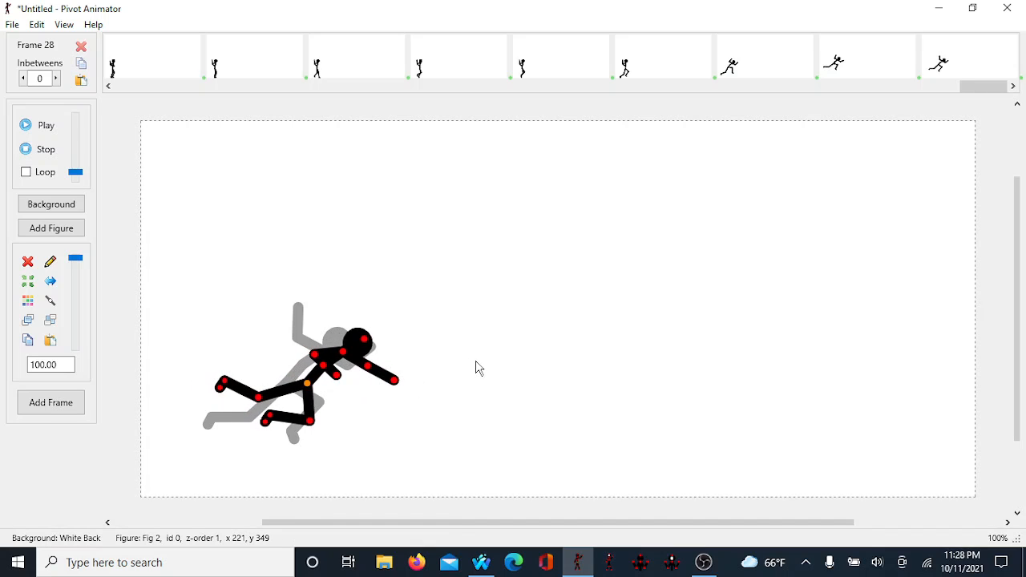
{"action": "key", "text": "Down"}
{"action": "key", "text": "Down"}
{"action": "key", "text": "Down"}
{"action": "key", "text": "Down"}
{"action": "key", "text": "Down"}
{"action": "key", "text": "Down"}
{"action": "key", "text": "Down"}
{"action": "key", "text": "Right"}
{"action": "key", "text": "Right"}
{"action": "key", "text": "Right"}
{"action": "key", "text": "Right"}
{"action": "key", "text": "Right"}
{"action": "key", "text": "Right"}
{"action": "key", "text": "Right"}
{"action": "key", "text": "Right"}
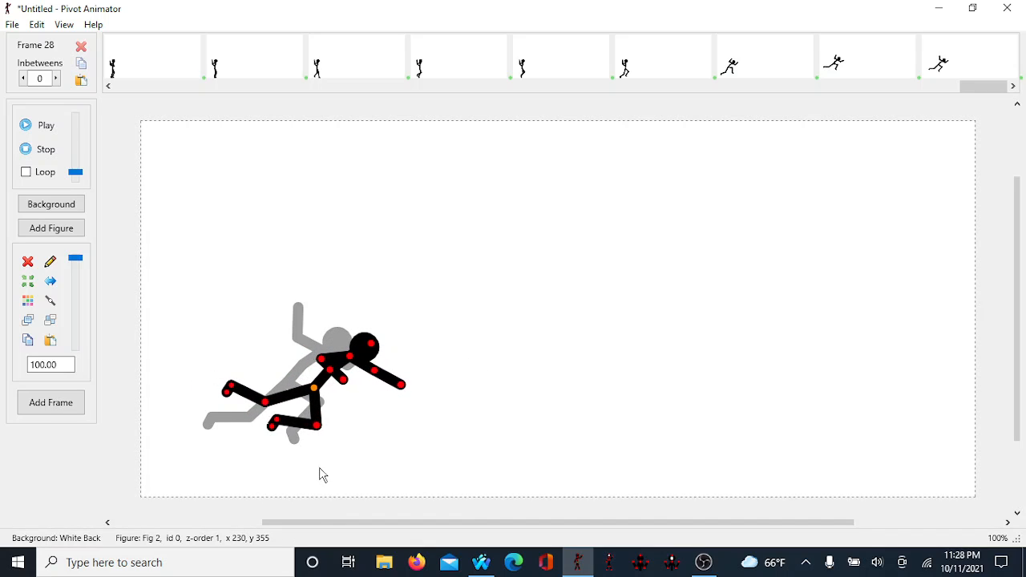
{"action": "key", "text": "Down"}
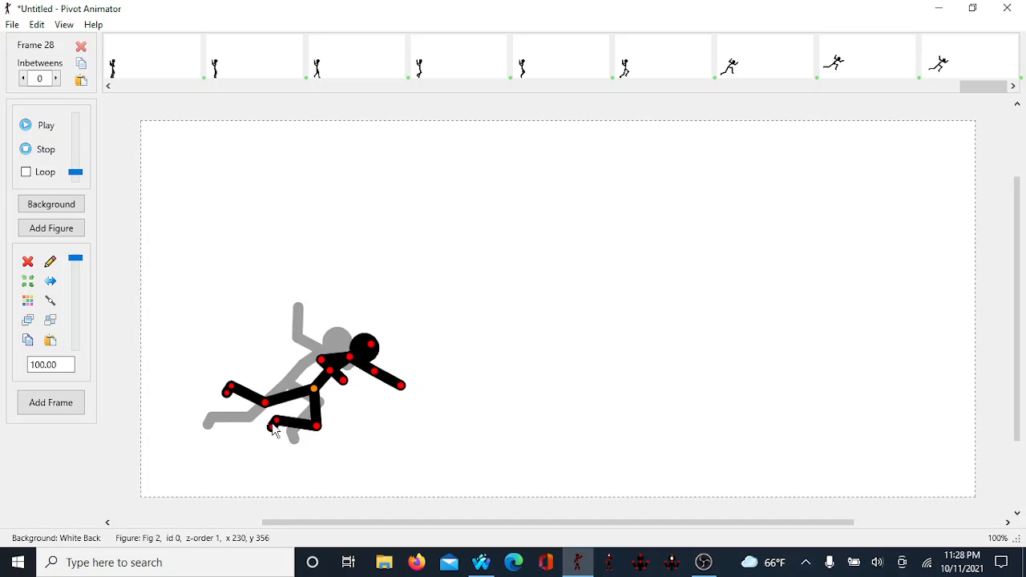
Step: Lower both legs toward the ground and add a new frame
{"action": "left_click_drag", "start_coordinate": [279, 423], "coordinate": [270, 451]}
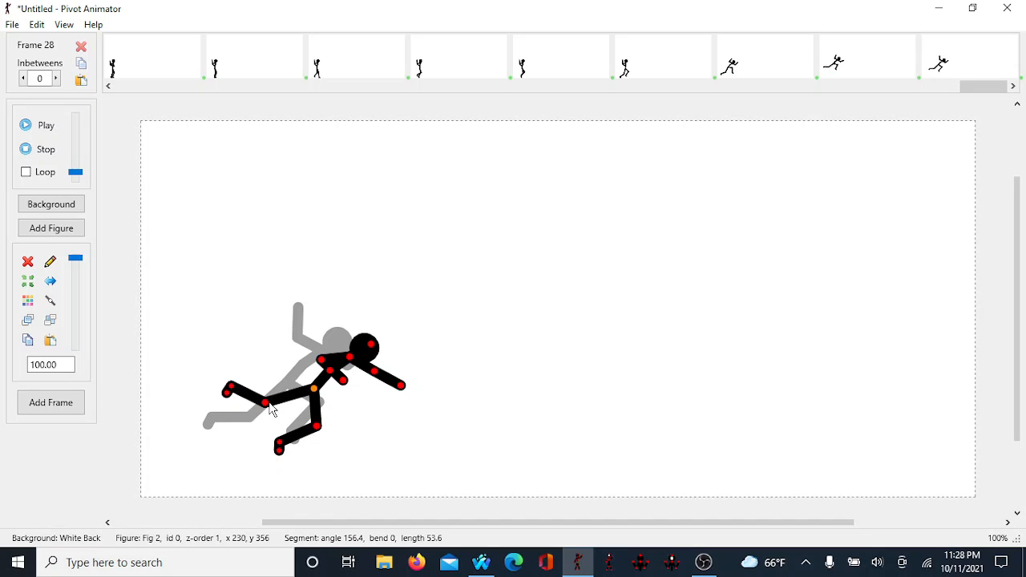
{"action": "left_click_drag", "start_coordinate": [265, 403], "coordinate": [261, 433]}
{"action": "key", "text": "Return"}
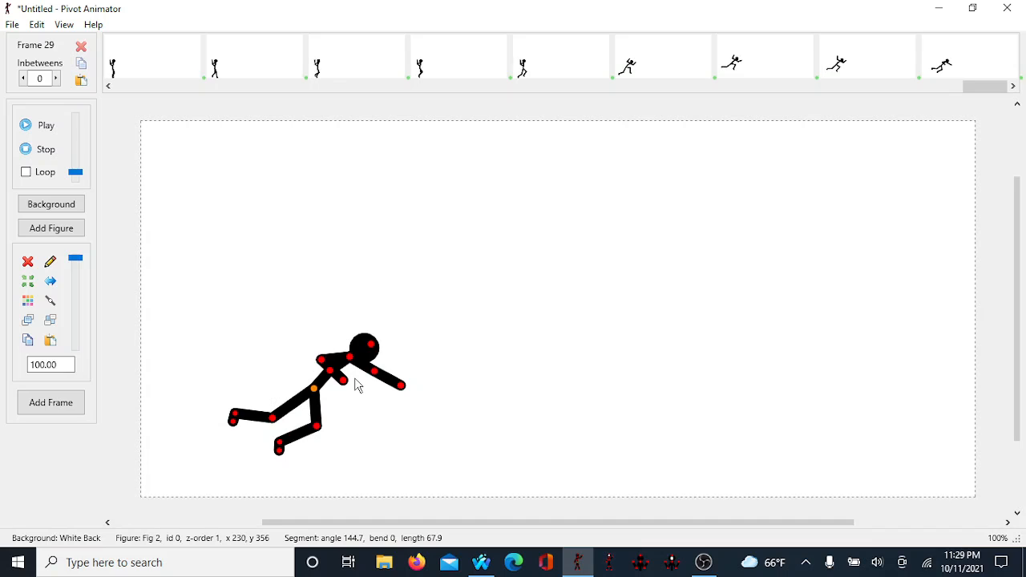
Step: In frame 29, lower the figure, plant both legs beneath it for landing, sweep the arms back, and add a new frame
{"action": "left_click_drag", "start_coordinate": [314, 390], "coordinate": [323, 398]}
{"action": "left_click_drag", "start_coordinate": [331, 437], "coordinate": [351, 427]}
{"action": "left_click_drag", "start_coordinate": [283, 423], "coordinate": [299, 472]}
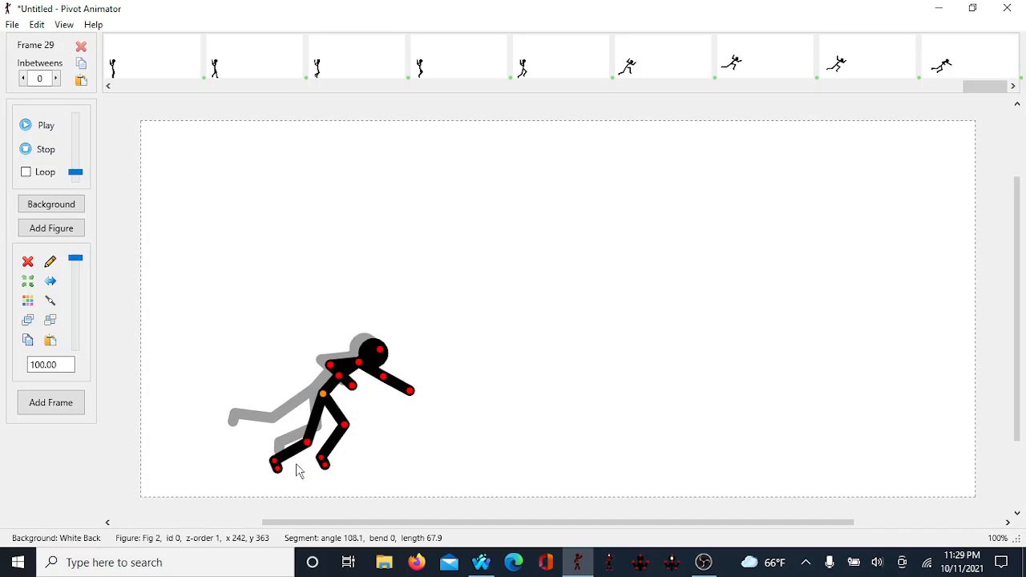
{"action": "left_click_drag", "start_coordinate": [355, 383], "coordinate": [244, 387]}
{"action": "left_click_drag", "start_coordinate": [382, 383], "coordinate": [331, 379]}
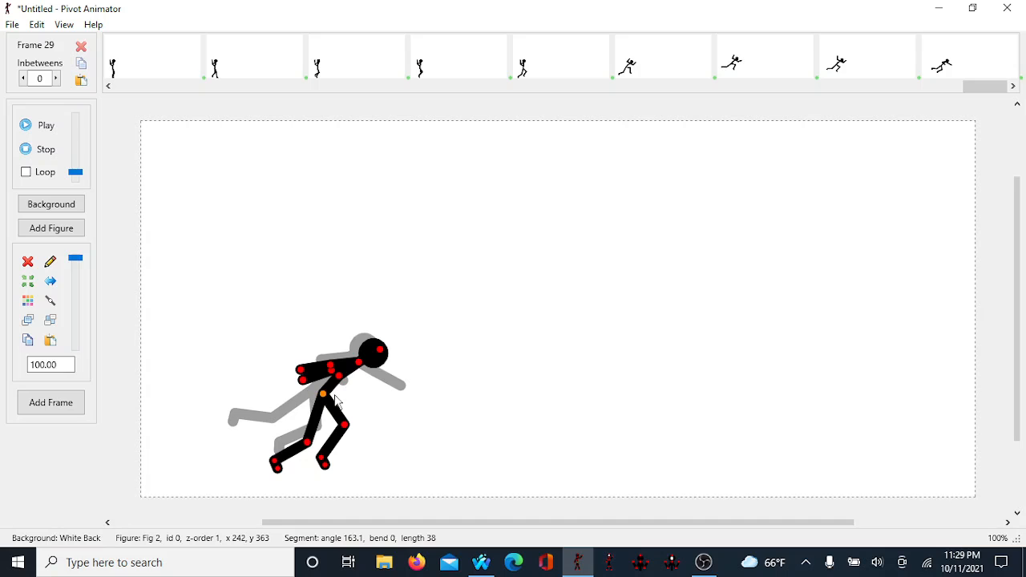
{"action": "key", "text": "Return"}
Step: In frame 30, drop the figure down and right into a landing crouch and stretch the back leg out
{"action": "left_click_drag", "start_coordinate": [323, 394], "coordinate": [347, 411]}
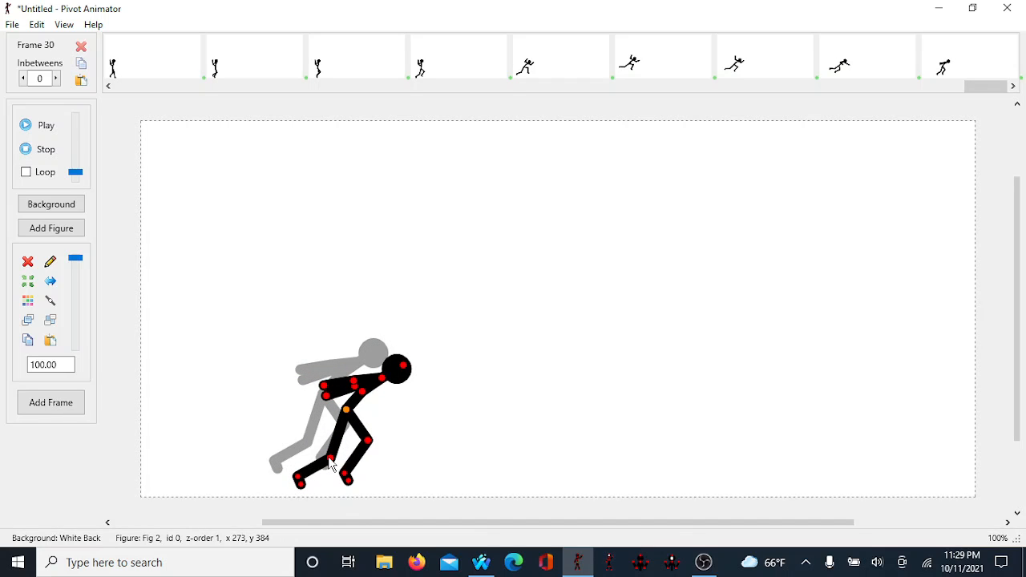
{"action": "mouse_move", "coordinate": [331, 462]}
{"action": "left_mouse_down"}
{"action": "mouse_move", "coordinate": [334, 448]}
{"action": "mouse_move", "coordinate": [357, 461]}
{"action": "mouse_move", "coordinate": [382, 435]}
{"action": "mouse_move", "coordinate": [303, 446]}
{"action": "mouse_move", "coordinate": [324, 449]}
{"action": "left_mouse_up"}
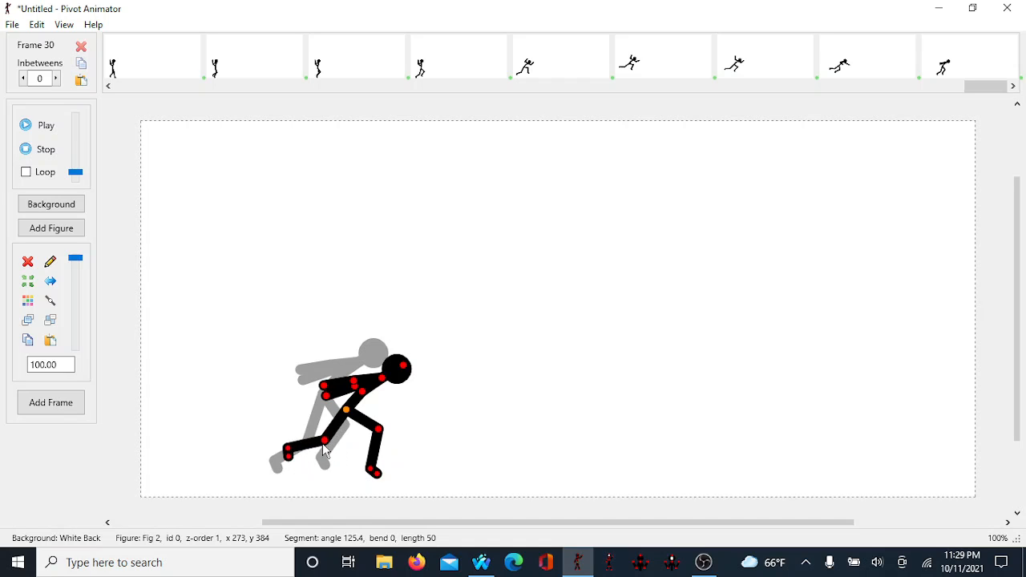
{"action": "mouse_move", "coordinate": [356, 382]}
{"action": "left_mouse_down"}
{"action": "mouse_move", "coordinate": [340, 417]}
{"action": "mouse_move", "coordinate": [358, 396]}
{"action": "mouse_move", "coordinate": [350, 382]}
{"action": "left_mouse_up"}
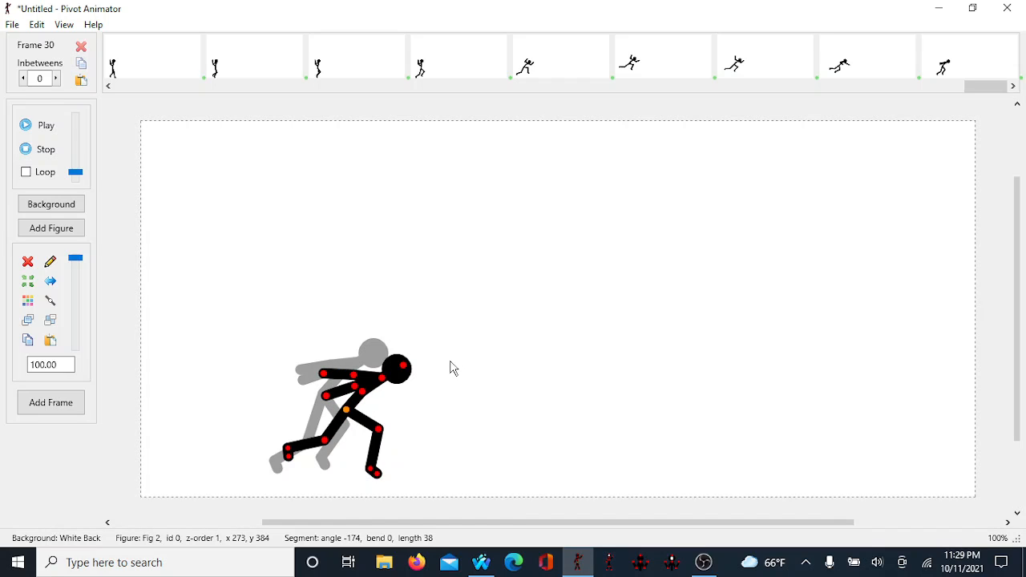
Step: Nudge the crouching figure down and right, then add a new frame
{"action": "key", "text": "Down"}
{"action": "key", "text": "Down"}
{"action": "key", "text": "Right"}
Step: Move the figure right and down step by step in frame 31
{"action": "key", "text": "Right"}
{"action": "key", "text": "Right"}
{"action": "key", "text": "Down"}
{"action": "key", "text": "space"}
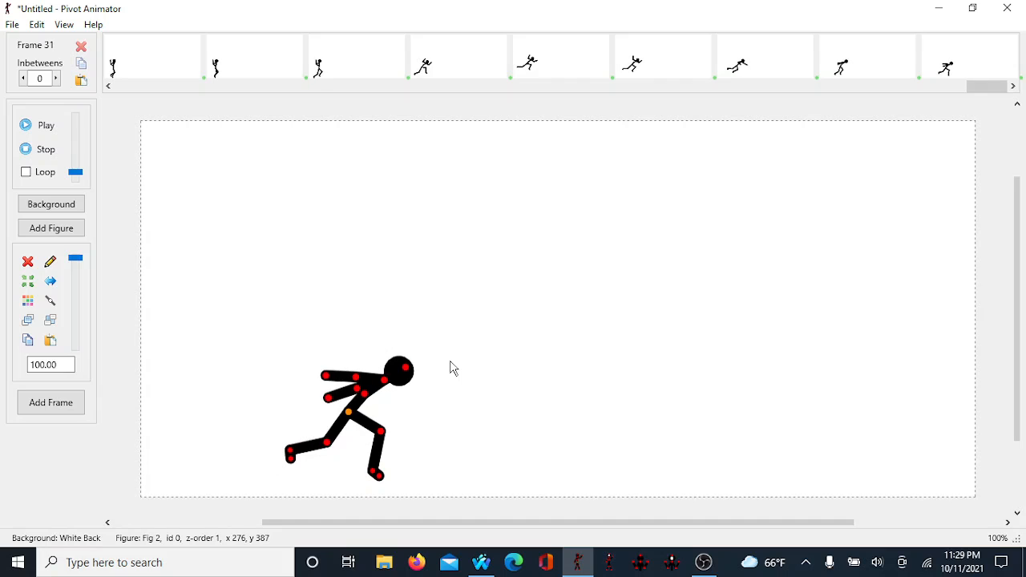
{"action": "key", "text": "Down"}
{"action": "key", "text": "Right"}
{"action": "key", "text": "Down"}
{"action": "key", "text": "Down"}
{"action": "key", "text": "Right"}
{"action": "key", "text": "Down"}
{"action": "key", "text": "Down"}
{"action": "key", "text": "Right"}
{"action": "key", "text": "Right"}
{"action": "key", "text": "Right"}
{"action": "key", "text": "Right"}
{"action": "key", "text": "Right"}
{"action": "key", "text": "Right"}
{"action": "key", "text": "Right"}
{"action": "key", "text": "Right"}
{"action": "key", "text": "Right"}
{"action": "key", "text": "Right"}
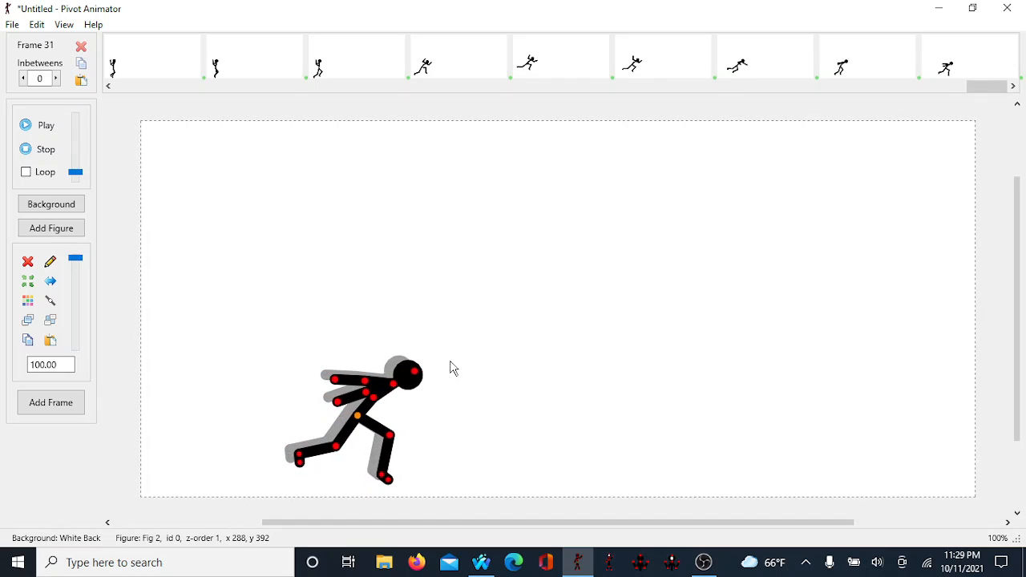
{"action": "key", "text": "Right"}
{"action": "key", "text": "Right"}
{"action": "key", "text": "Right"}
{"action": "key", "text": "Right"}
{"action": "key", "text": "Right"}
{"action": "key", "text": "Right"}
{"action": "key", "text": "Right"}
{"action": "key", "text": "Right"}
{"action": "key", "text": "Right"}
{"action": "key", "text": "Right"}
{"action": "key", "text": "Down"}
{"action": "key", "text": "Down"}
{"action": "key", "text": "Down"}
{"action": "key", "text": "Down"}
{"action": "key", "text": "Down"}
{"action": "key", "text": "Down"}
{"action": "key", "text": "Right"}
{"action": "key", "text": "Down"}
{"action": "key", "text": "Down"}
{"action": "key", "text": "Down"}
{"action": "key", "text": "Down"}
{"action": "key", "text": "Down"}
{"action": "key", "text": "Down"}
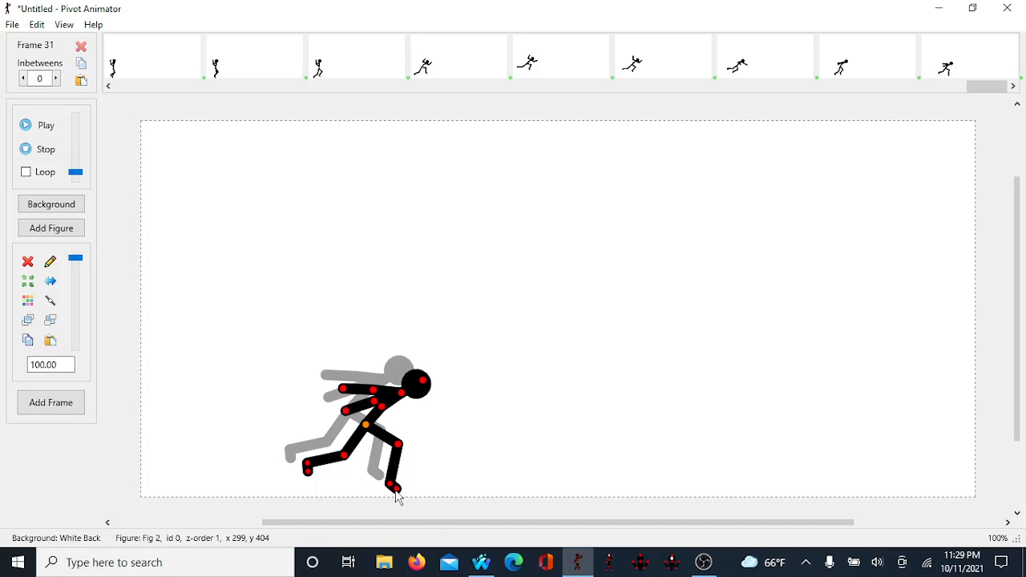
Step: Straighten the front leg down to the ground, bend the back leg, raise one arm, and add a new frame
{"action": "left_click_drag", "start_coordinate": [396, 489], "coordinate": [393, 521]}
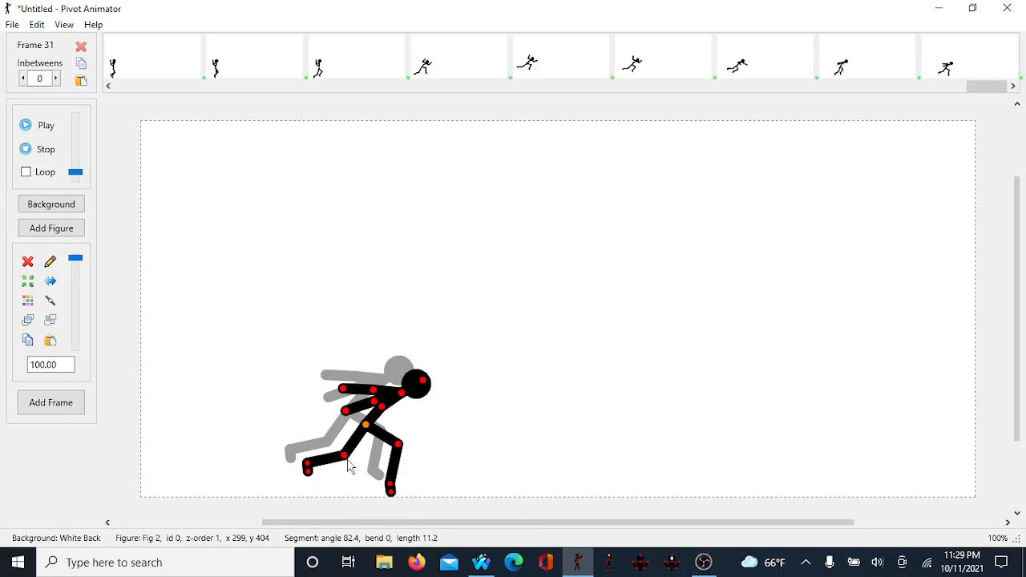
{"action": "left_click_drag", "start_coordinate": [346, 457], "coordinate": [318, 453]}
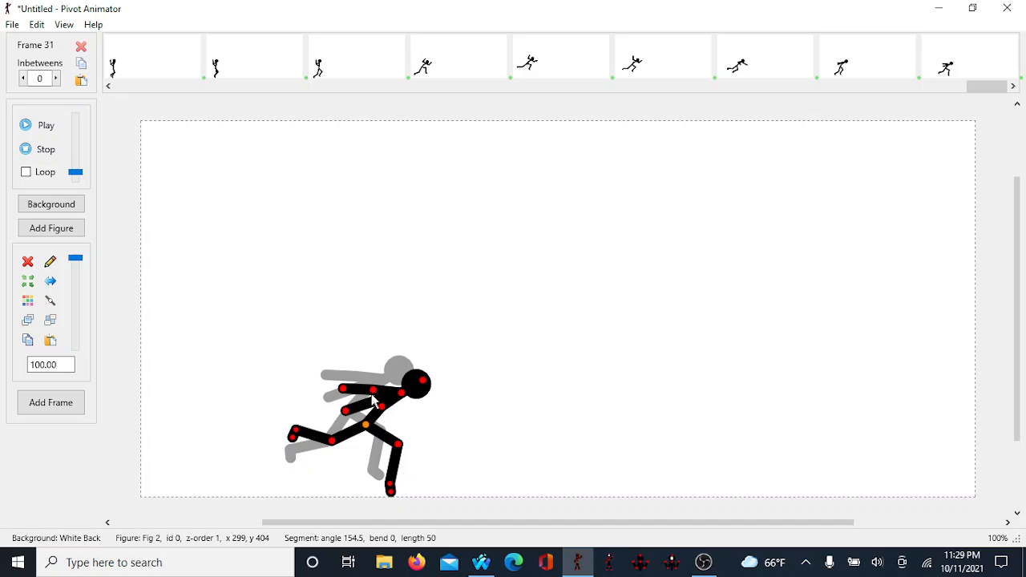
{"action": "left_click_drag", "start_coordinate": [374, 402], "coordinate": [385, 447]}
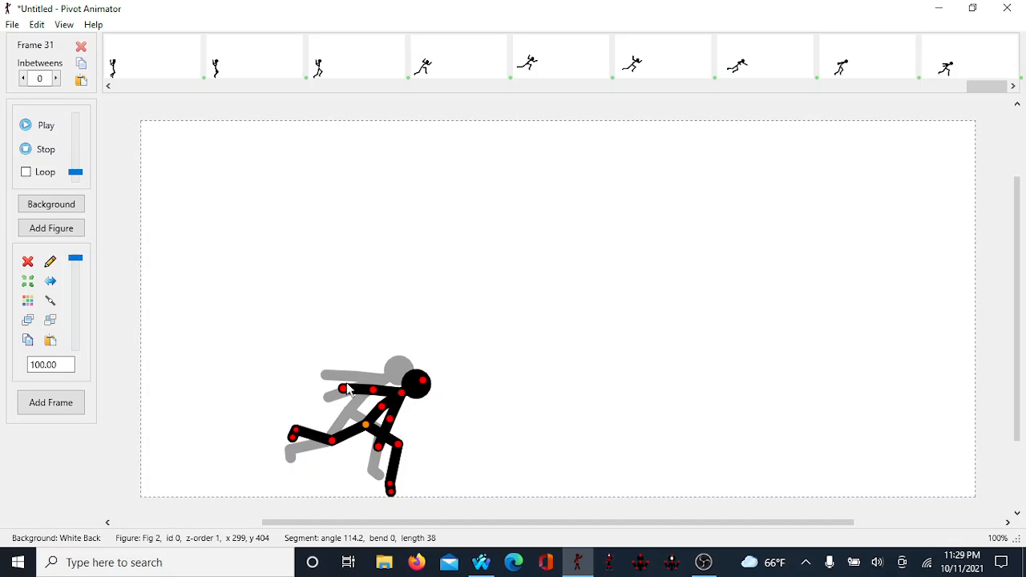
{"action": "left_click_drag", "start_coordinate": [347, 390], "coordinate": [360, 361]}
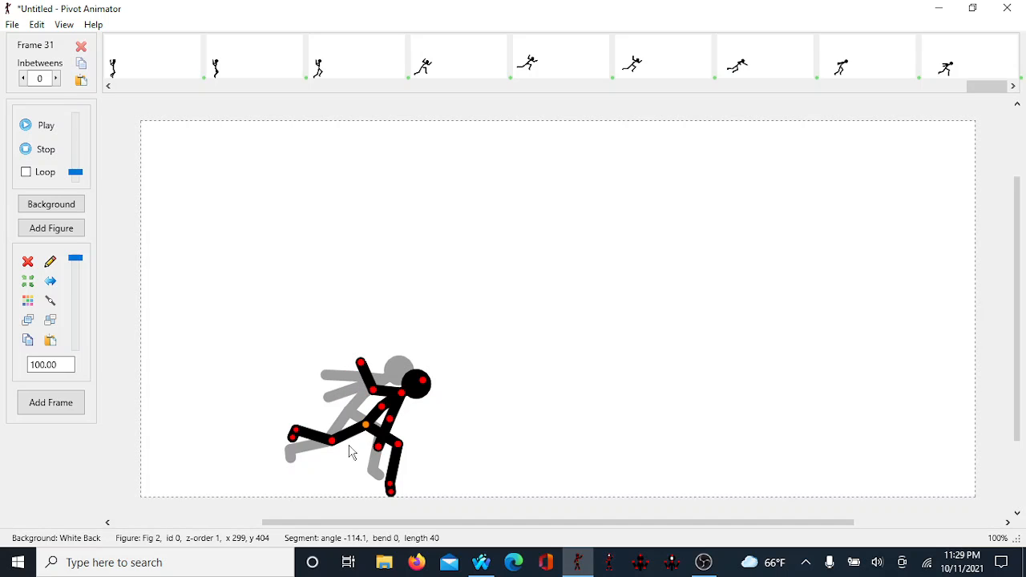
{"action": "key", "text": "ctrl+f"}
Step: In frame 32, swing the back leg forward under the body and nudge the figure right
{"action": "left_click_drag", "start_coordinate": [336, 447], "coordinate": [400, 464]}
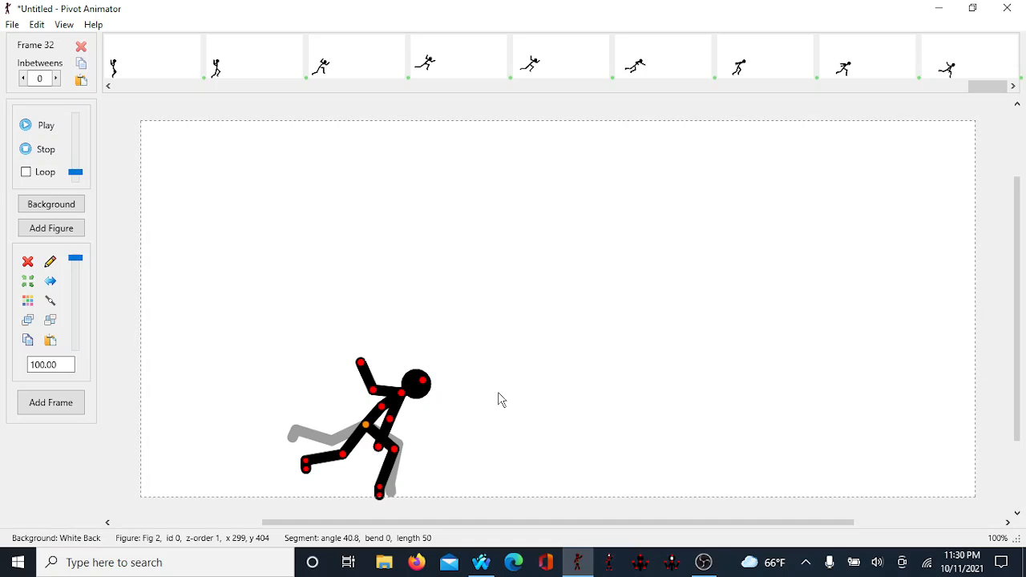
{"action": "key", "text": "Right"}
{"action": "key", "text": "Right"}
{"action": "key", "text": "Right"}
{"action": "key", "text": "Right"}
{"action": "key", "text": "Right"}
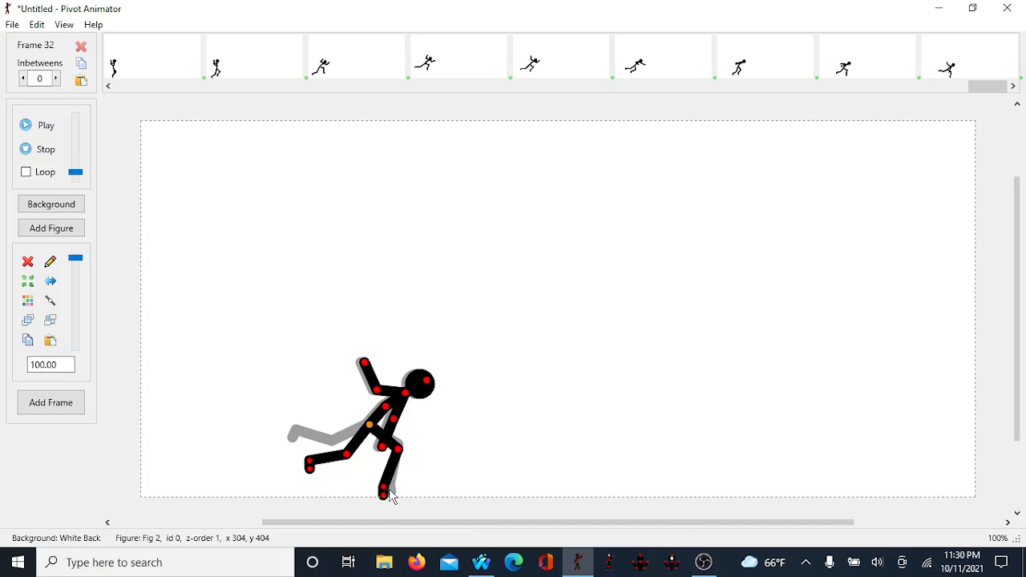
Step: Add frame 33, swing the back leg down to the ground, nudge the figure right, and add another frame
{"action": "key", "text": "Return"}
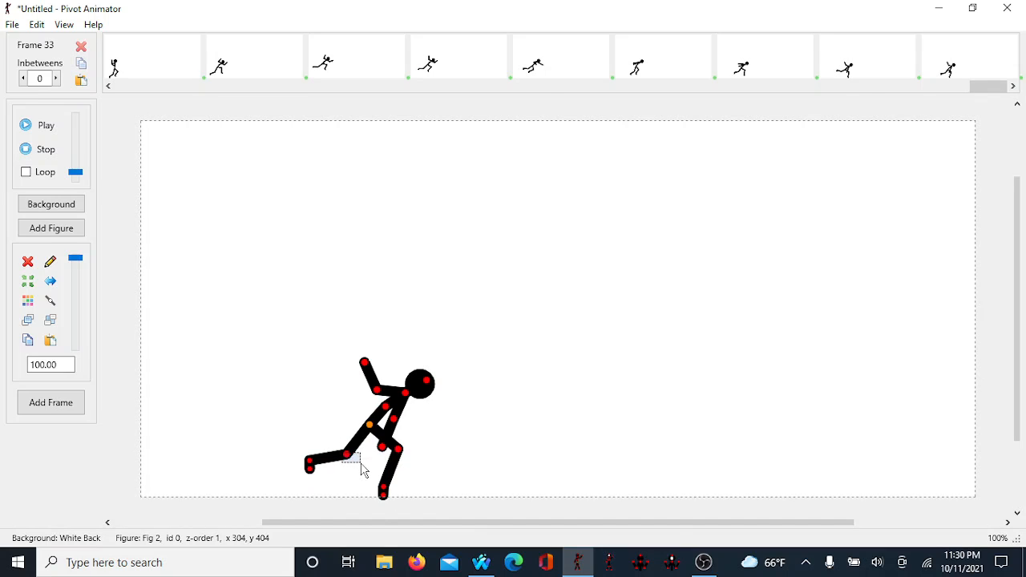
{"action": "left_click_drag", "start_coordinate": [350, 463], "coordinate": [362, 503]}
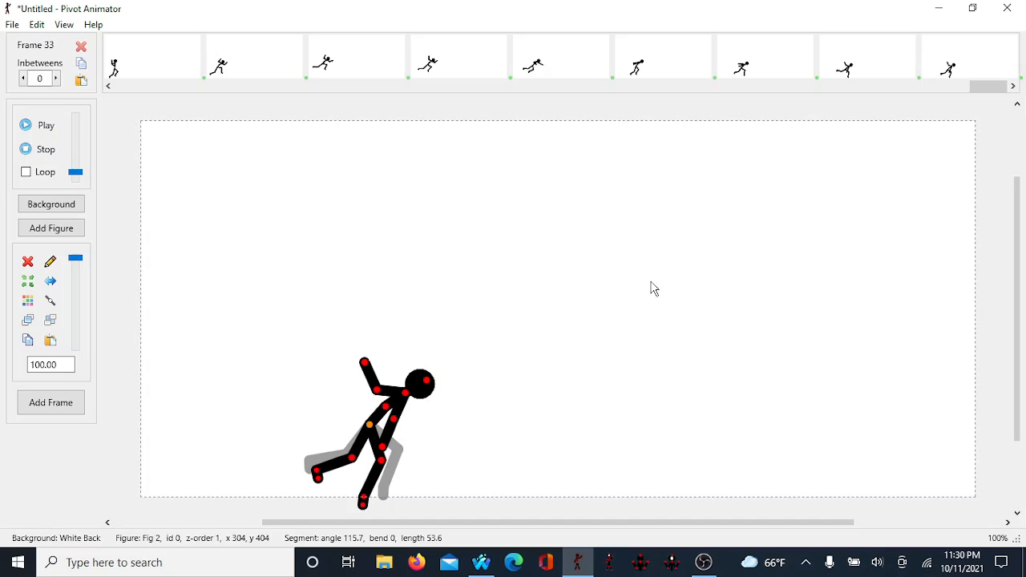
{"action": "key", "text": "Right"}
{"action": "key", "text": "Right"}
{"action": "key", "text": "Right"}
{"action": "key", "text": "Right"}
{"action": "key", "text": "Right"}
{"action": "key", "text": "Right"}
{"action": "key", "text": "Right"}
{"action": "key", "text": "Right"}
{"action": "key", "text": "Right"}
{"action": "key", "text": "Right"}
{"action": "key", "text": "Right"}
{"action": "key", "text": "Right"}
{"action": "key", "text": "Right"}
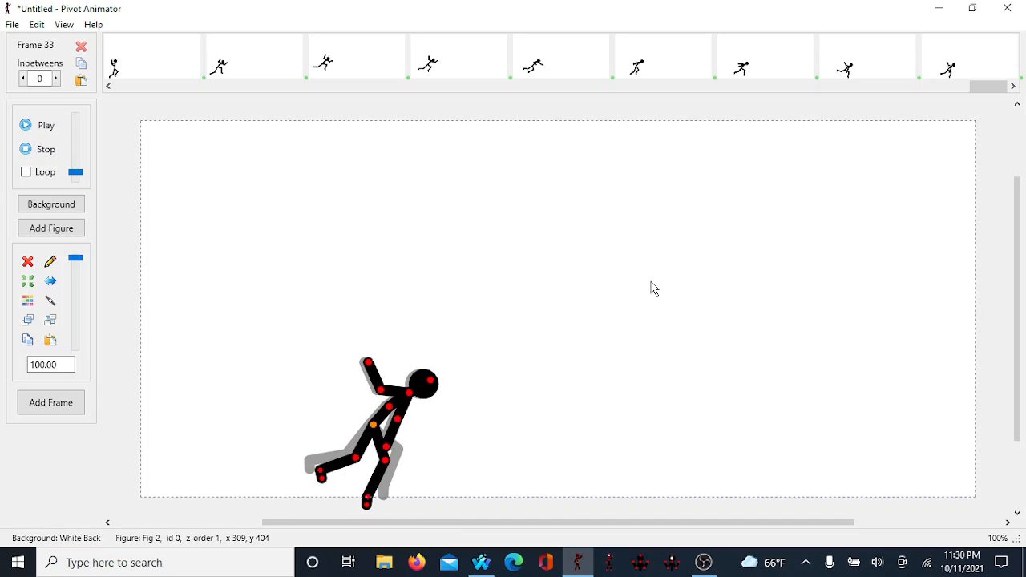
{"action": "key", "text": "Left"}
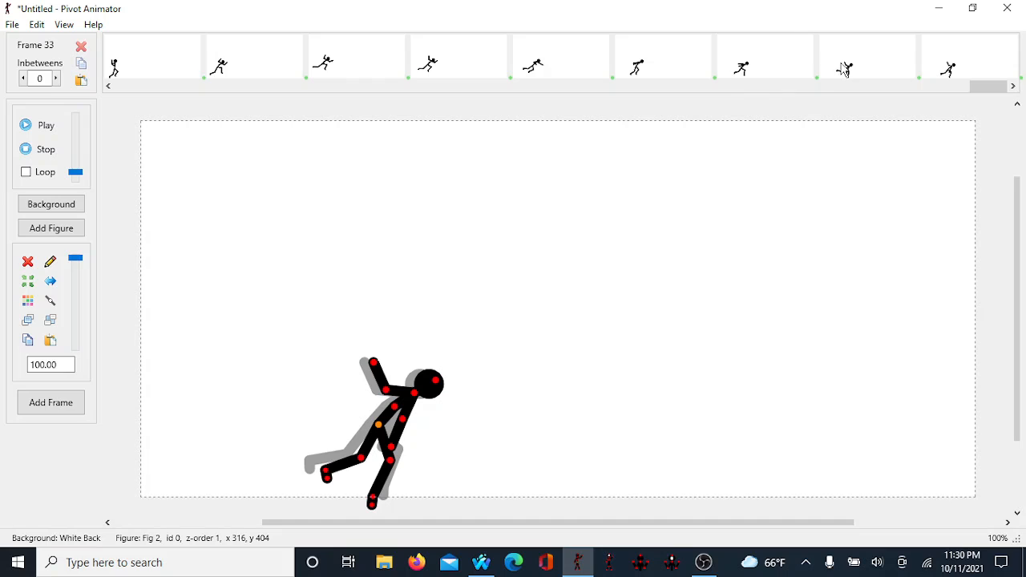
{"action": "key", "text": "Return"}
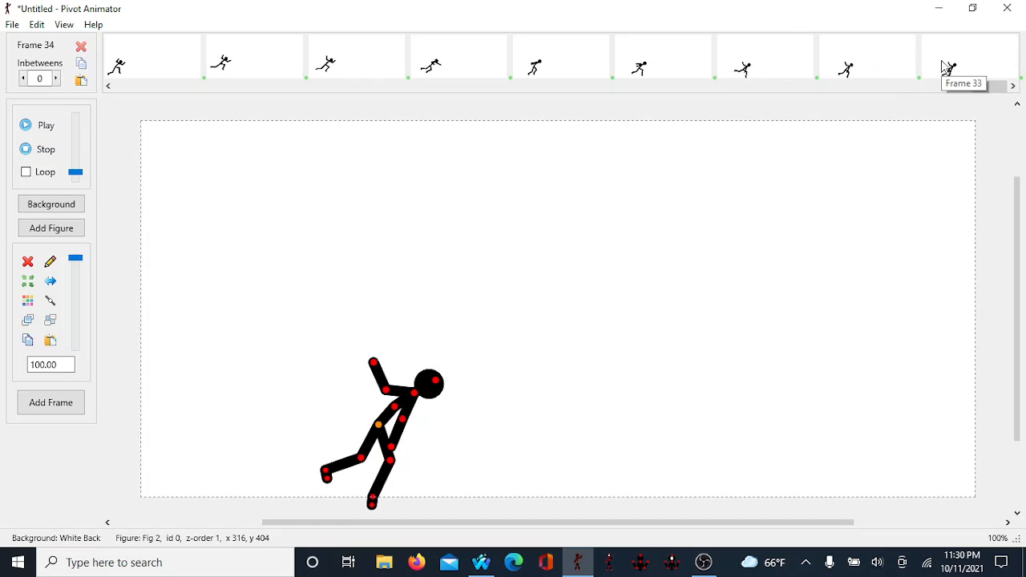
Step: Step back and forth through frames 30 to 34 in the timeline to review the motion
{"action": "left_click", "coordinate": [773, 67]}
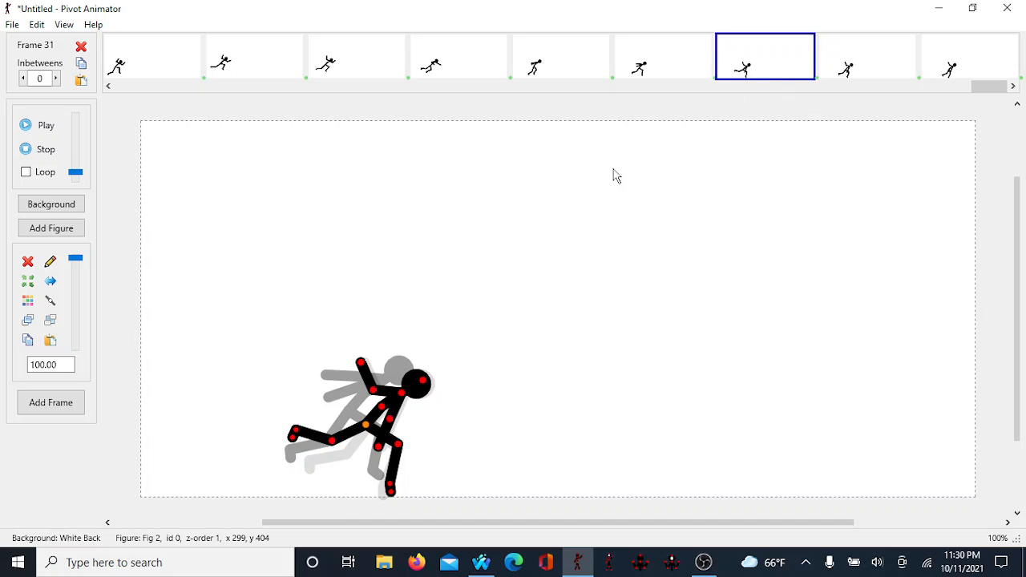
{"action": "left_click", "coordinate": [630, 61]}
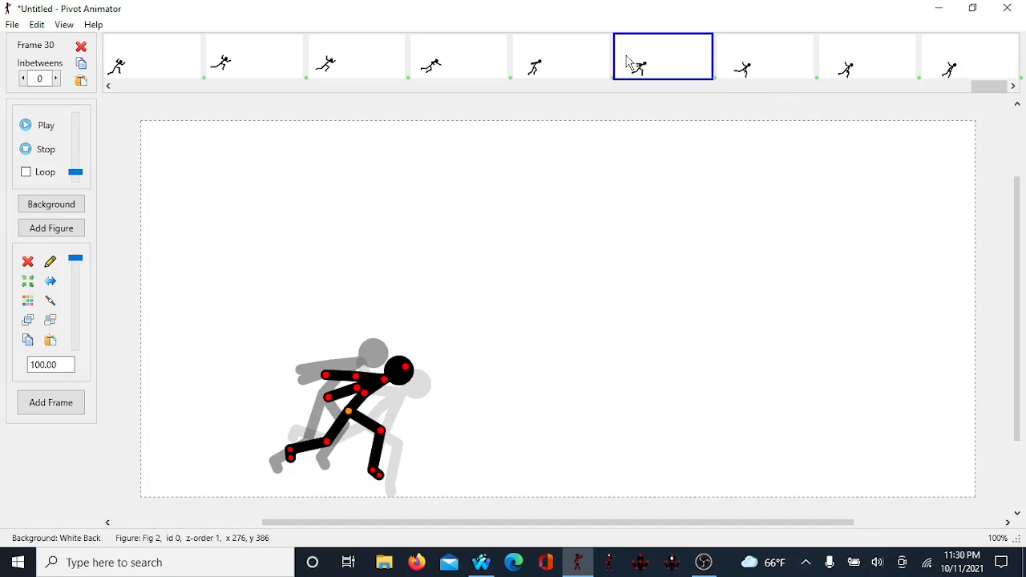
{"action": "left_click", "coordinate": [580, 61]}
{"action": "left_click", "coordinate": [704, 63]}
{"action": "left_click", "coordinate": [752, 64]}
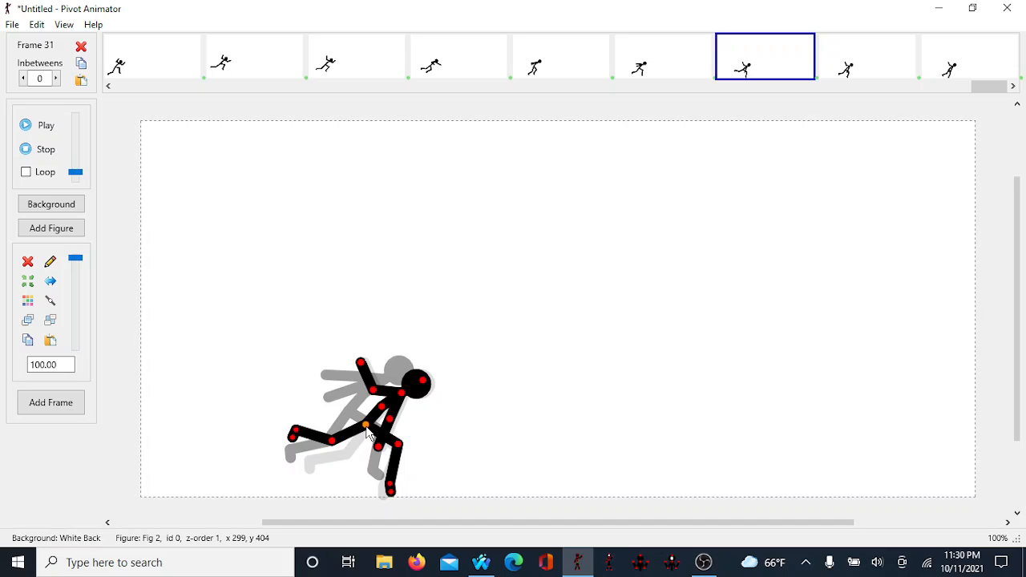
{"action": "left_click_drag", "start_coordinate": [366, 427], "coordinate": [373, 425]}
{"action": "left_click", "coordinate": [872, 61]}
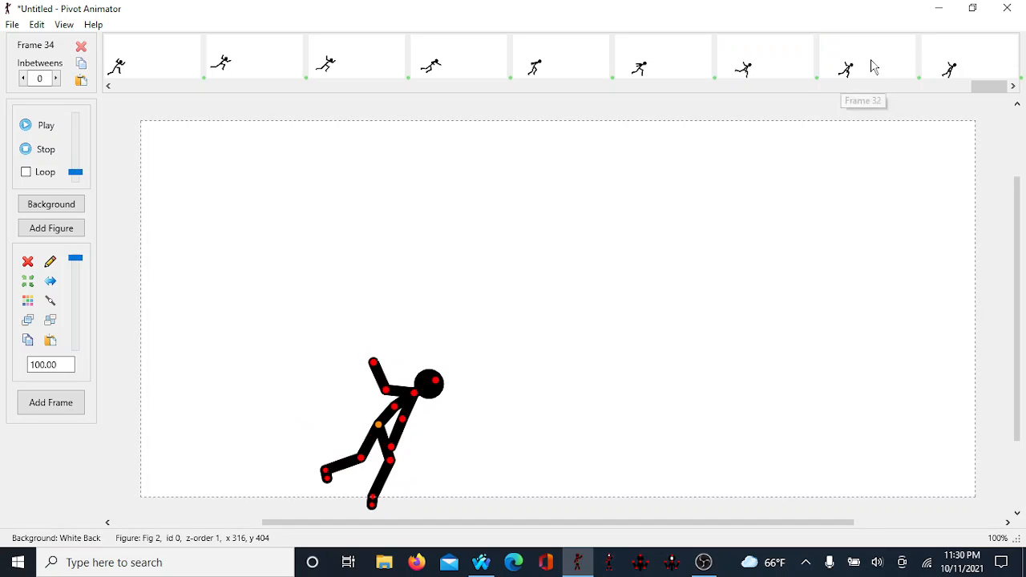
{"action": "left_click", "coordinate": [874, 65]}
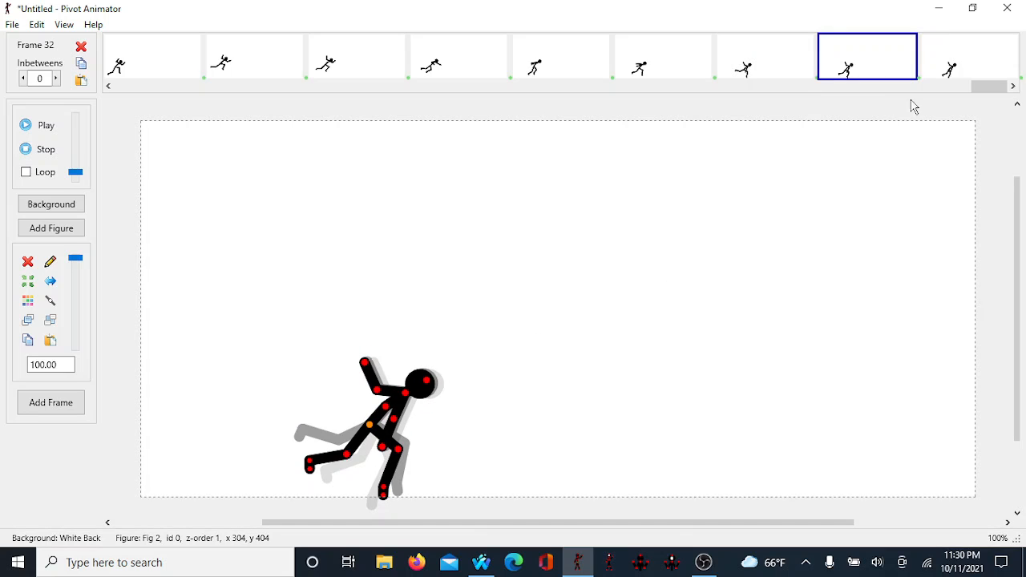
{"action": "left_click", "coordinate": [956, 68]}
Step: In frame 34, move the figure right, fold the back leg alongside the front leg, and add a new frame
{"action": "left_click_drag", "start_coordinate": [379, 428], "coordinate": [401, 424]}
{"action": "key", "text": "Return"}
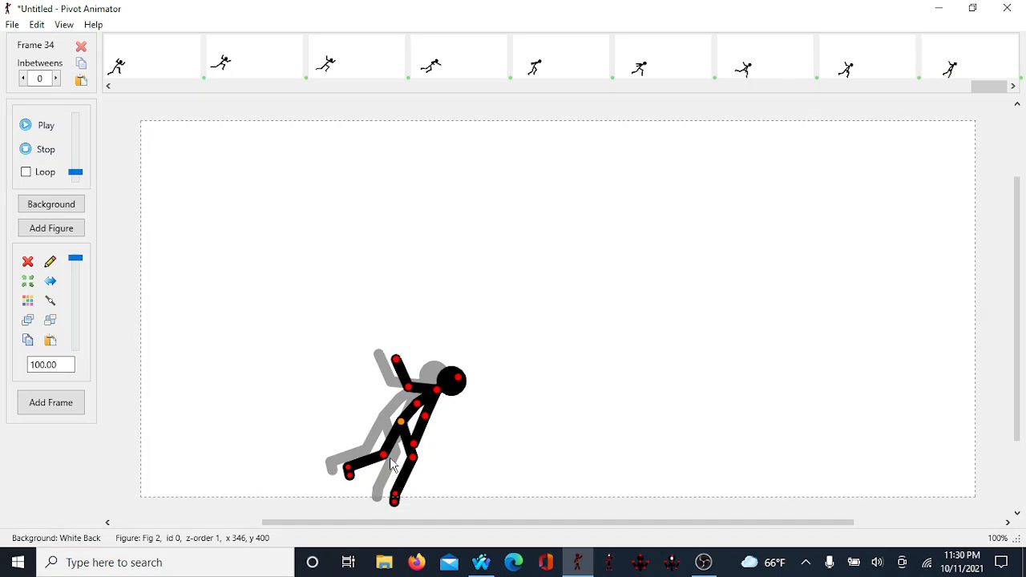
{"action": "left_click_drag", "start_coordinate": [391, 463], "coordinate": [400, 499]}
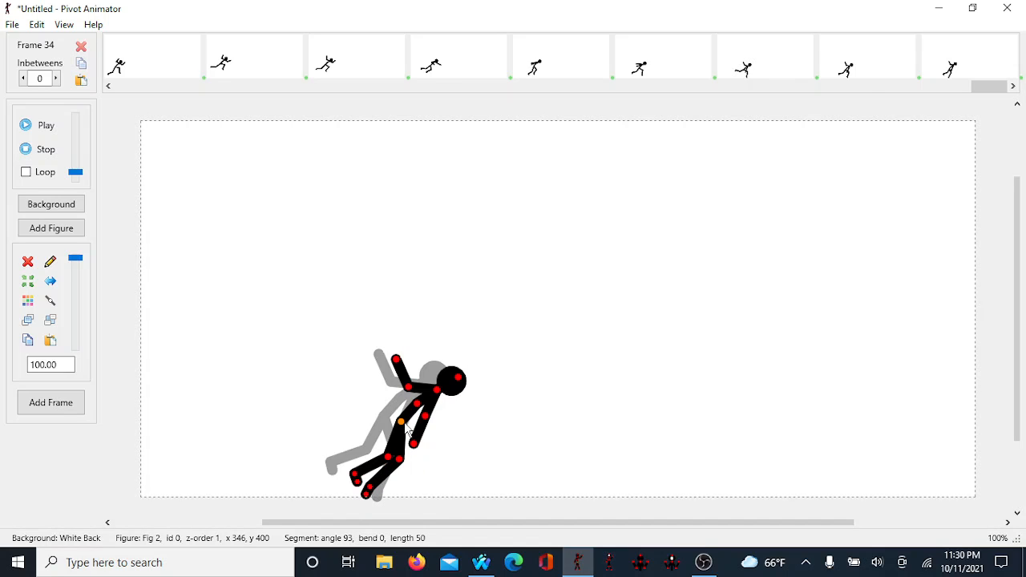
{"action": "key", "text": "Return"}
Step: In frame 35, move the figure up and right, adjust the lower leg slightly, and add a new frame
{"action": "left_click_drag", "start_coordinate": [398, 423], "coordinate": [411, 416]}
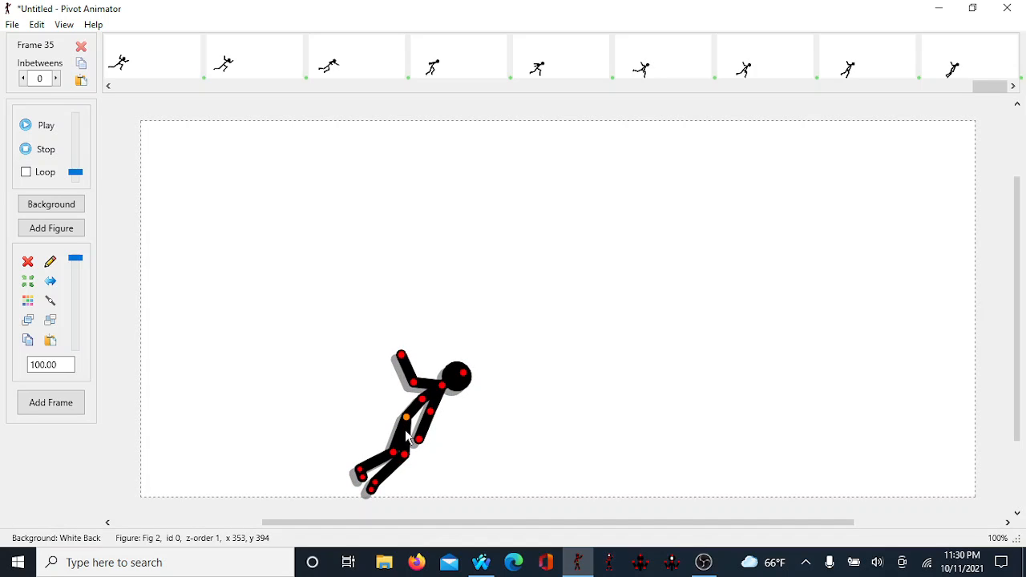
{"action": "key", "text": "Up"}
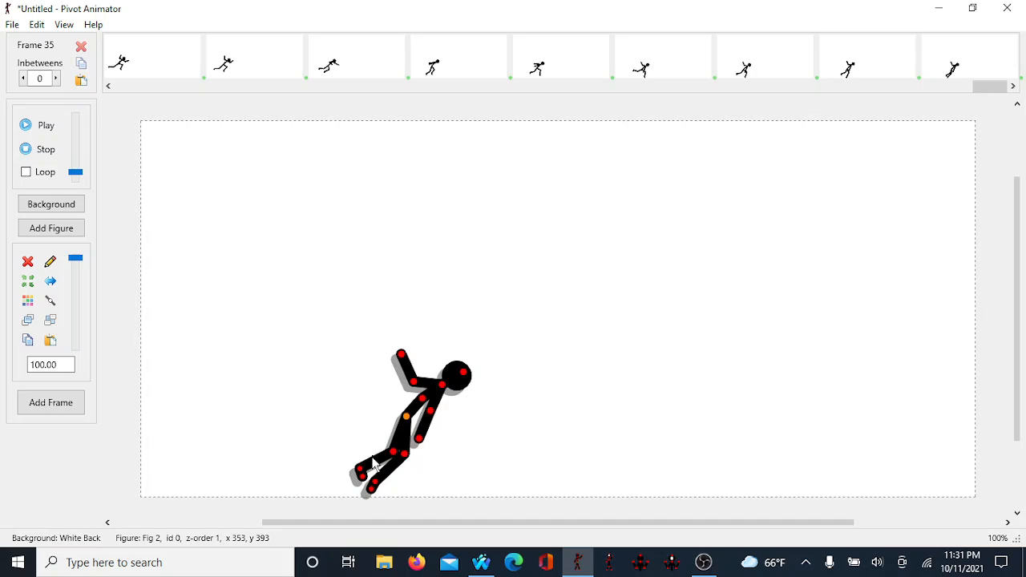
{"action": "key", "text": "Right"}
{"action": "key", "text": "Right"}
{"action": "key", "text": "Right"}
{"action": "key", "text": "Right"}
{"action": "key", "text": "Right"}
{"action": "key", "text": "Right"}
{"action": "key", "text": "Right"}
{"action": "key", "text": "Right"}
{"action": "key", "text": "Right"}
{"action": "key", "text": "Right"}
{"action": "key", "text": "Right"}
{"action": "key", "text": "Right"}
{"action": "key", "text": "Right"}
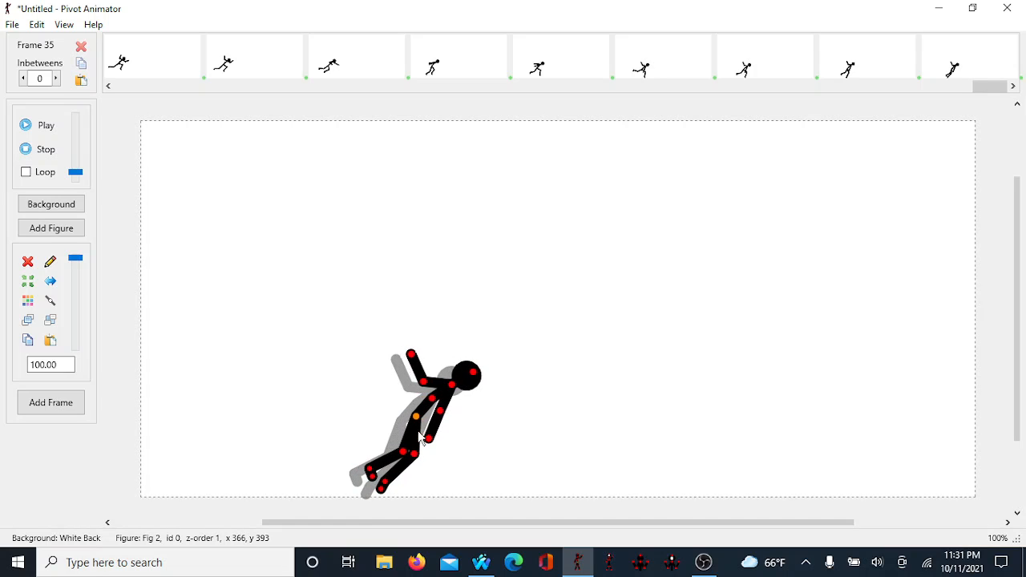
{"action": "key", "text": "Down"}
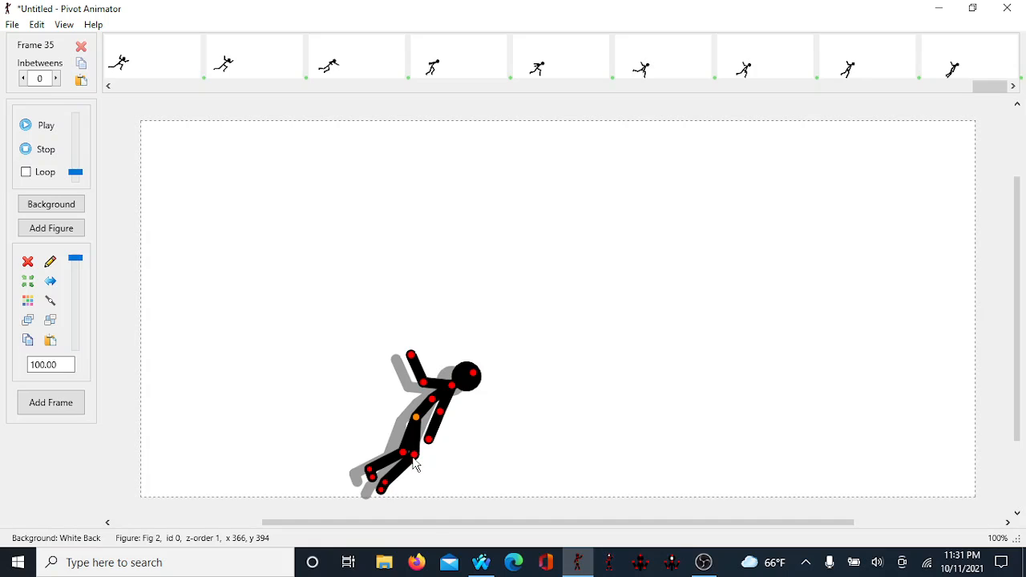
{"action": "left_click_drag", "start_coordinate": [414, 463], "coordinate": [407, 465]}
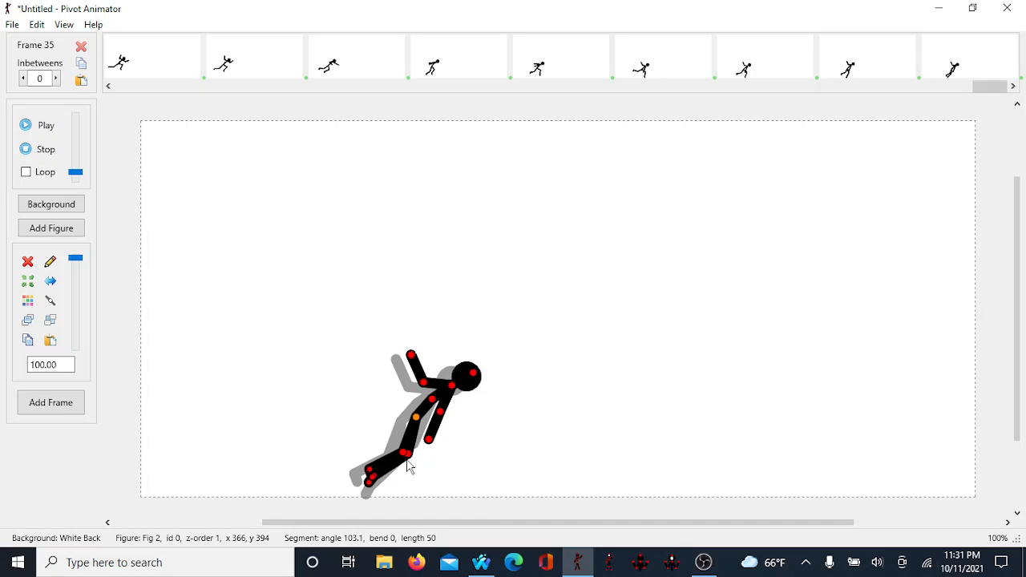
{"action": "key", "text": "Return"}
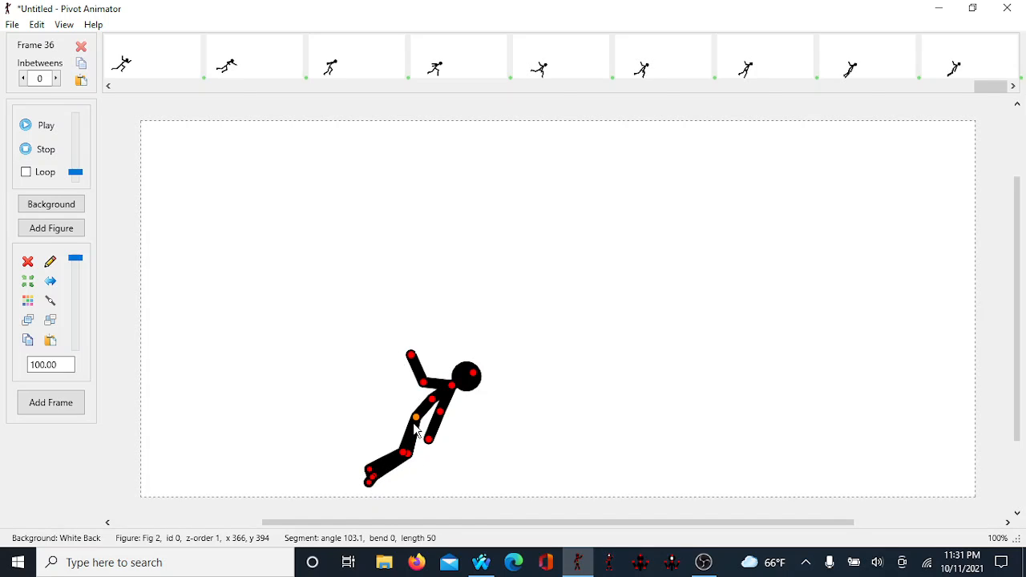
Step: In frame 36, move the figure down and right, plant one leg on the ground, extend the other back, and bend an arm
{"action": "left_click_drag", "start_coordinate": [416, 419], "coordinate": [427, 432]}
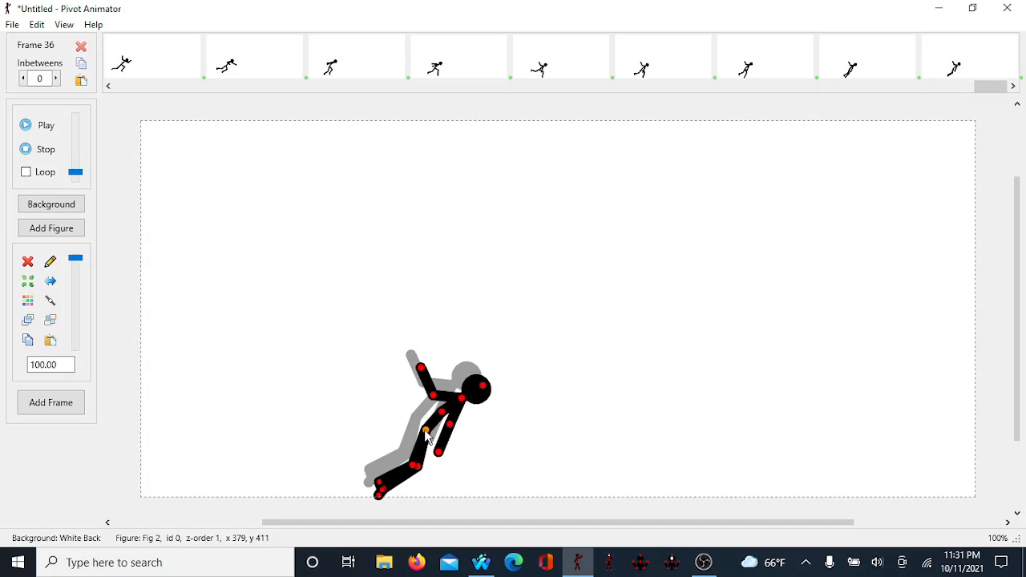
{"action": "left_click_drag", "start_coordinate": [419, 466], "coordinate": [440, 474]}
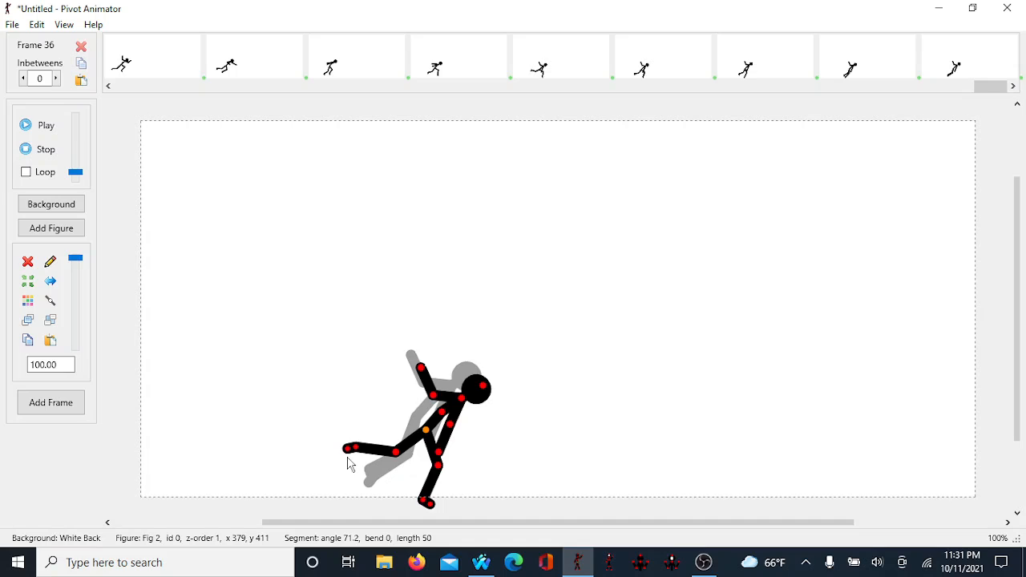
{"action": "left_click_drag", "start_coordinate": [348, 449], "coordinate": [340, 448]}
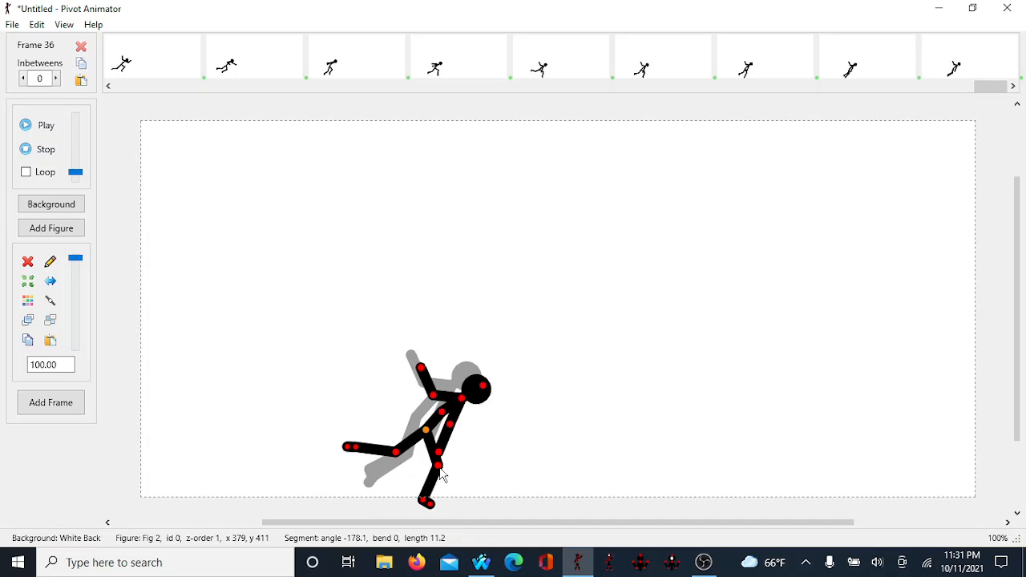
{"action": "mouse_move", "coordinate": [445, 454]}
{"action": "left_mouse_down"}
{"action": "mouse_move", "coordinate": [481, 451]}
{"action": "mouse_move", "coordinate": [463, 459]}
{"action": "left_mouse_up"}
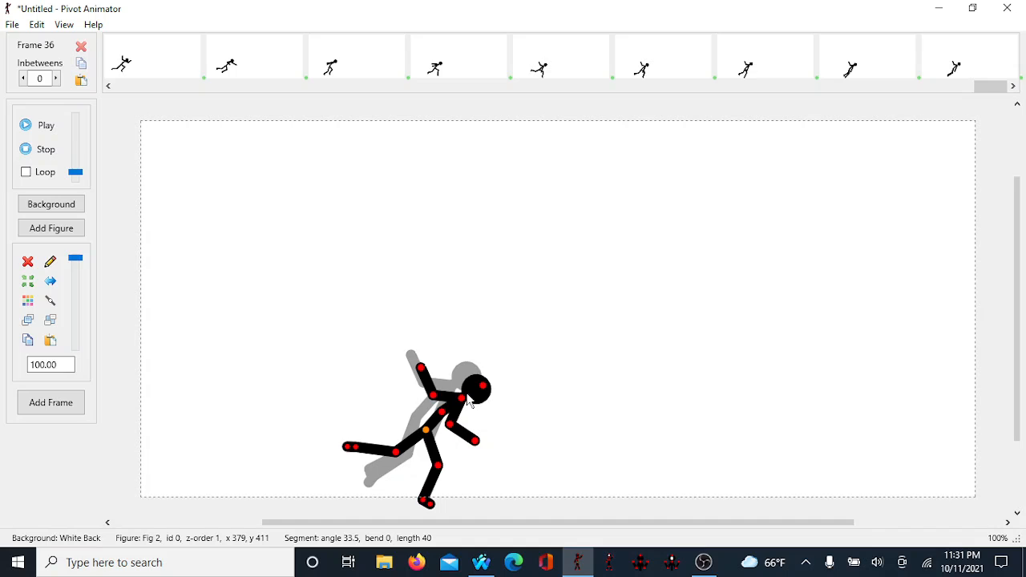
{"action": "left_click_drag", "start_coordinate": [448, 429], "coordinate": [435, 432]}
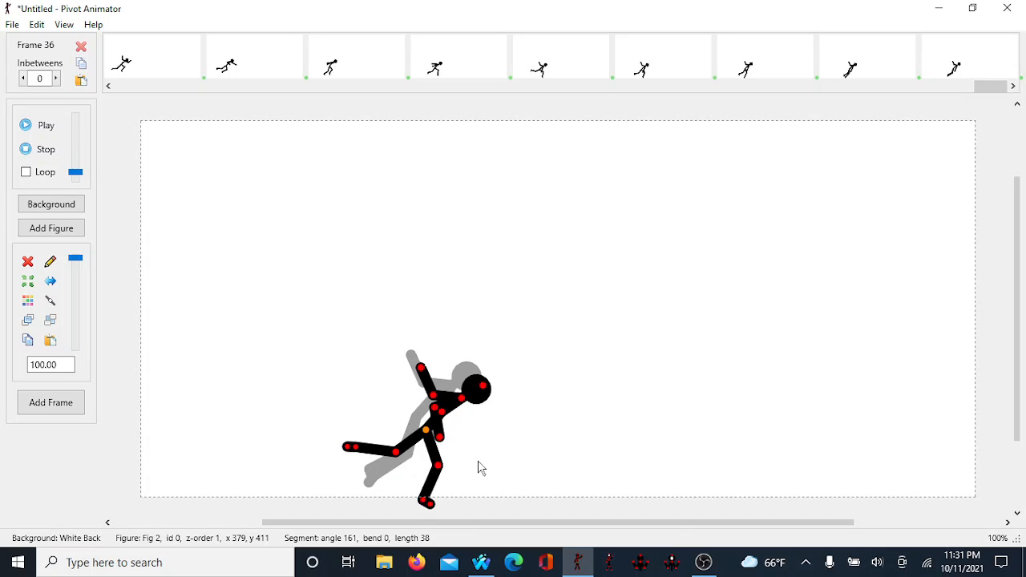
Step: In frame 37, swing the back leg lower, nudge the figure right, and add a new frame
{"action": "key", "text": "Return"}
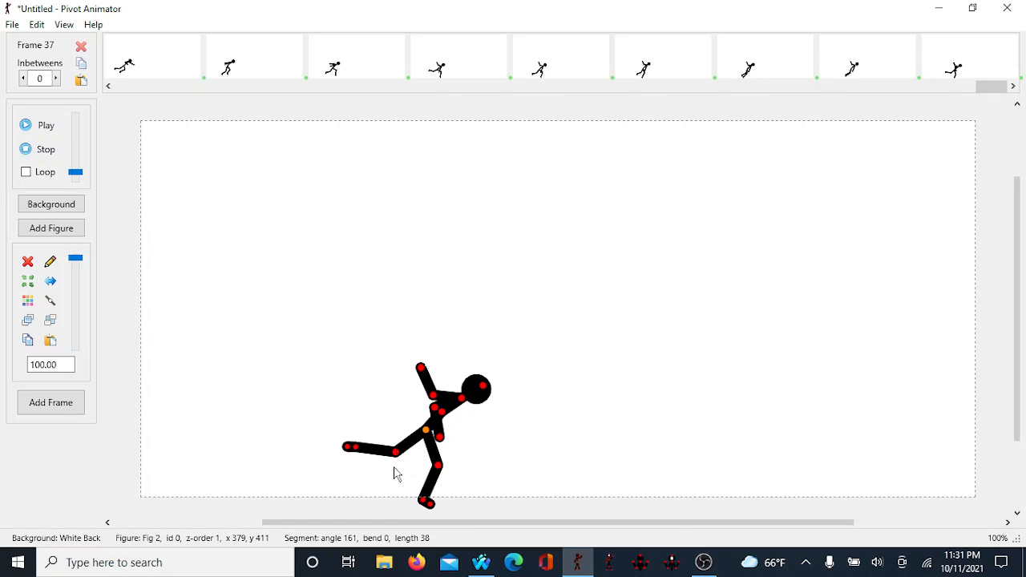
{"action": "left_click_drag", "start_coordinate": [395, 459], "coordinate": [370, 477]}
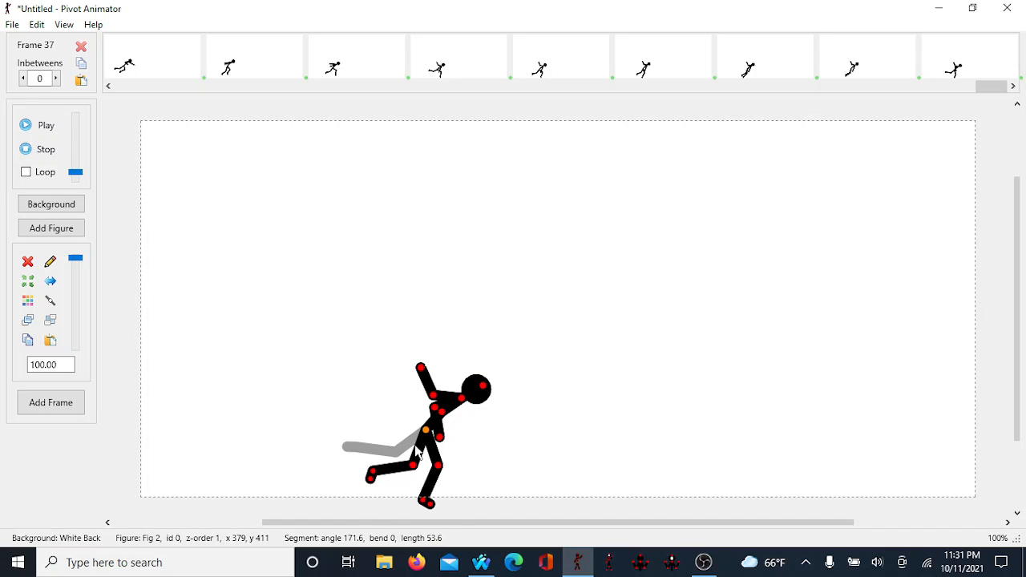
{"action": "key", "text": "Right"}
{"action": "key", "text": "Right"}
{"action": "key", "text": "Right"}
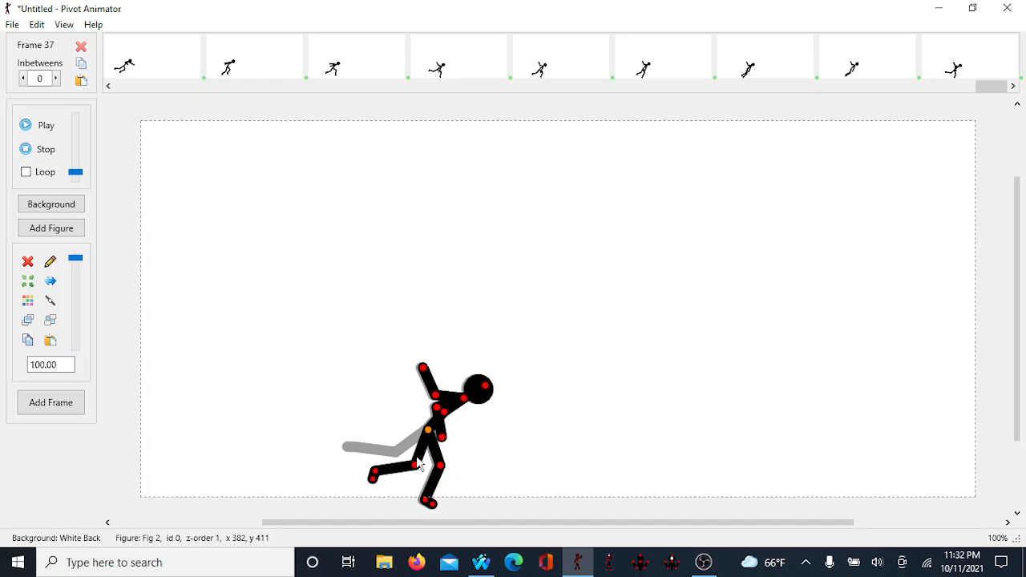
{"action": "key", "text": "Return"}
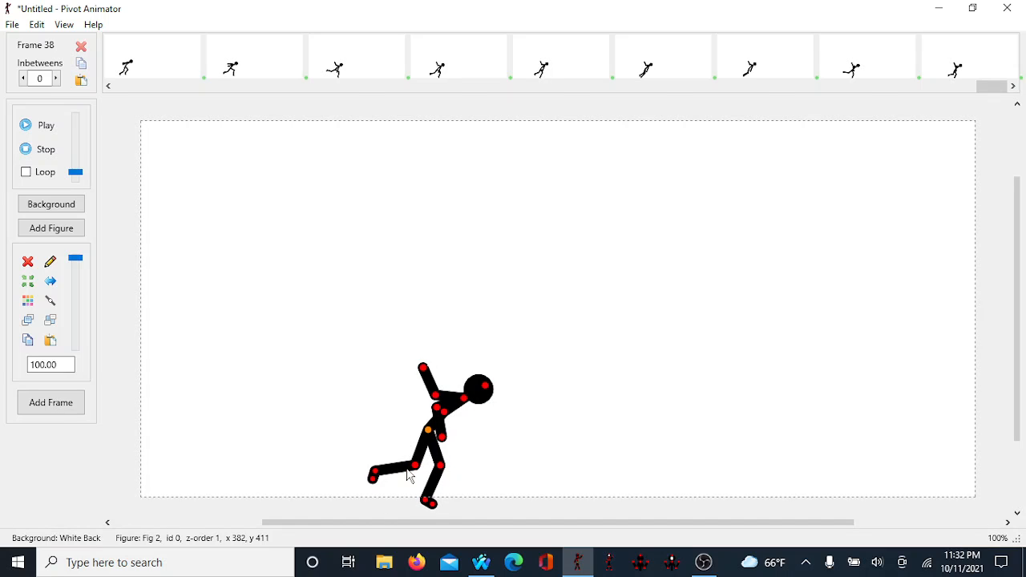
Step: In frame 38, bring the back leg down under the body, nudge the figure right, and add a new frame
{"action": "left_click_drag", "start_coordinate": [416, 472], "coordinate": [432, 502]}
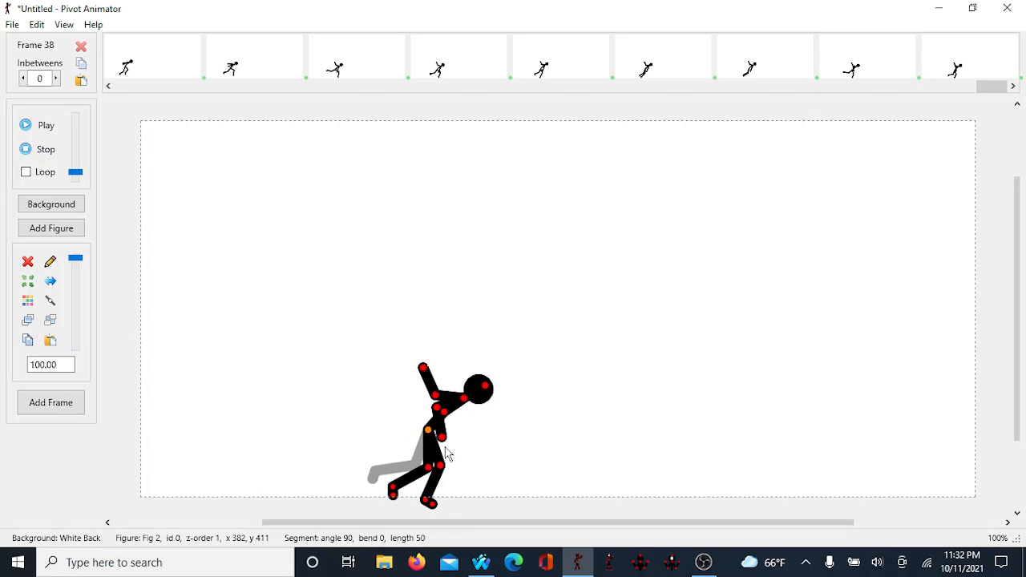
{"action": "key", "text": "Right"}
{"action": "key", "text": "Right"}
{"action": "key", "text": "Right"}
{"action": "key", "text": "Return"}
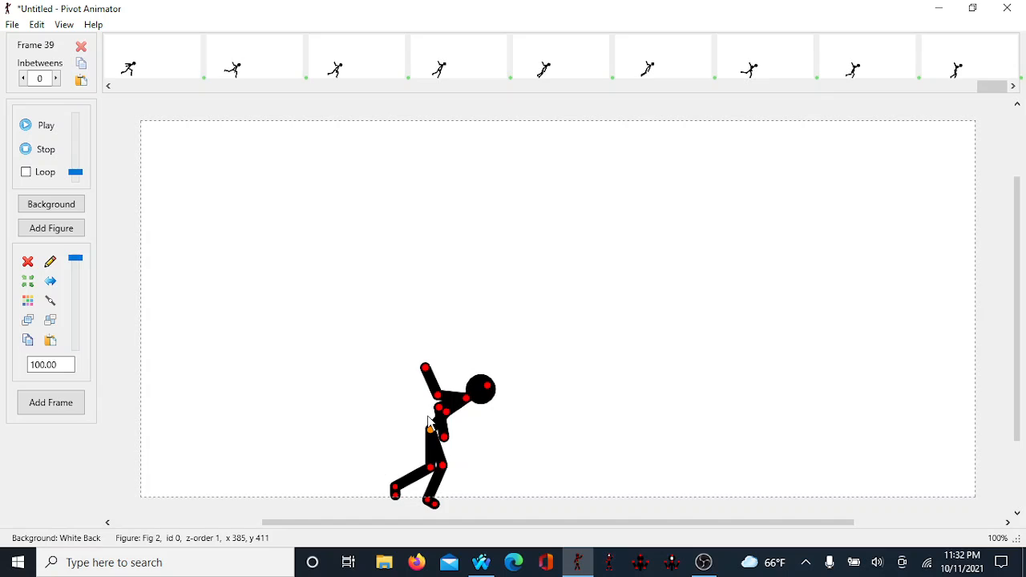
Step: Nudge the figure right and add a new frame repeatedly, lifting the torso slightly, until reaching frame 43
{"action": "key", "text": "Right"}
{"action": "key", "text": "Right"}
{"action": "key", "text": "Right"}
{"action": "key", "text": "Right"}
{"action": "key", "text": "Right"}
{"action": "key", "text": "Right"}
{"action": "key", "text": "Right"}
{"action": "key", "text": "Right"}
{"action": "key", "text": "Right"}
{"action": "key", "text": "Right"}
{"action": "key", "text": "Right"}
{"action": "key", "text": "Right"}
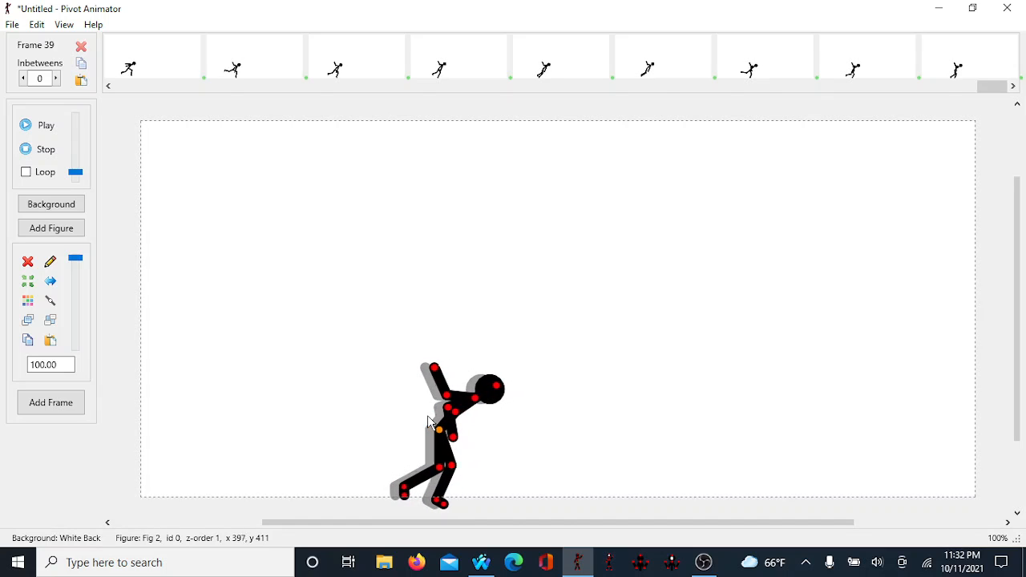
{"action": "key", "text": "Return"}
{"action": "key", "text": "Right"}
{"action": "key", "text": "Right"}
{"action": "key", "text": "Right"}
{"action": "key", "text": "Right"}
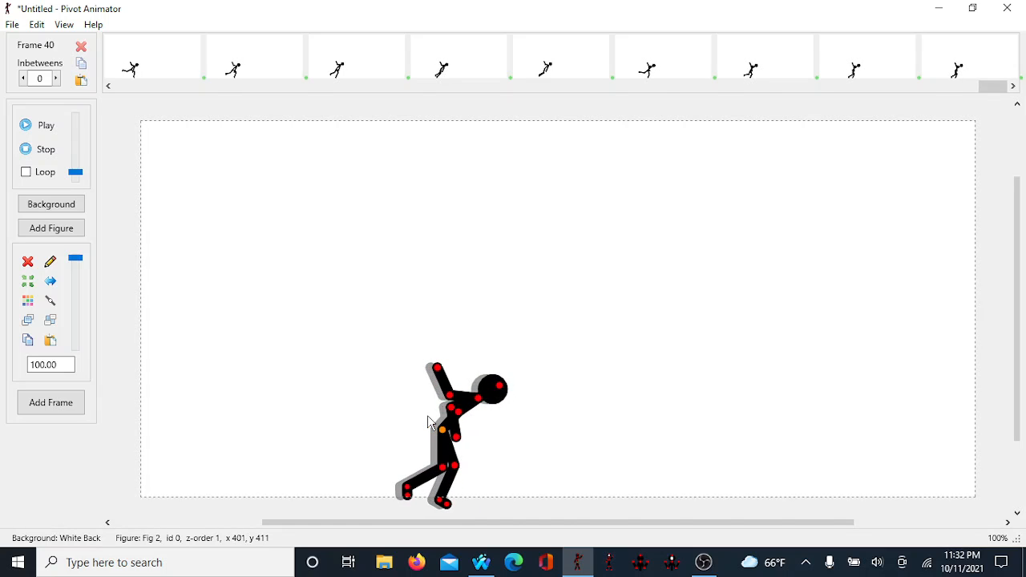
{"action": "key", "text": "Return"}
{"action": "key", "text": "Right"}
{"action": "key", "text": "Right"}
{"action": "key", "text": "Right"}
{"action": "key", "text": "Right"}
{"action": "key", "text": "Right"}
{"action": "key", "text": "Right"}
{"action": "key", "text": "Right"}
{"action": "key", "text": "Right"}
{"action": "key", "text": "Right"}
{"action": "key", "text": "Right"}
{"action": "key", "text": "Right"}
{"action": "key", "text": "Right"}
{"action": "key", "text": "Right"}
{"action": "key", "text": "Right"}
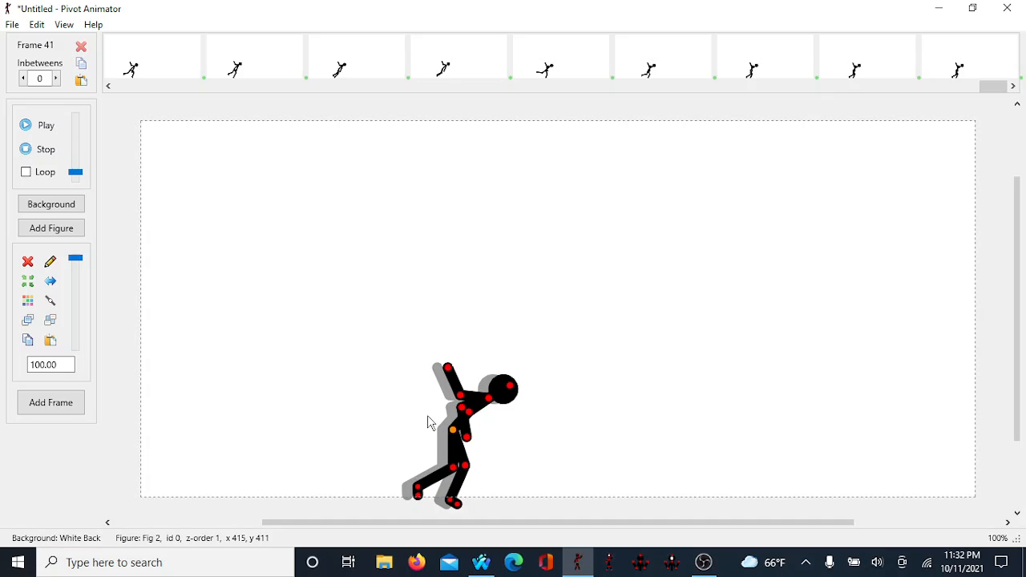
{"action": "key", "text": "Return"}
{"action": "left_click_drag", "start_coordinate": [489, 397], "coordinate": [488, 388]}
{"action": "key", "text": "Return"}
Step: In frame 43, straighten the figure into an upright standing pose with both arms hanging down, and add a final frame
{"action": "left_click_drag", "start_coordinate": [487, 389], "coordinate": [470, 374]}
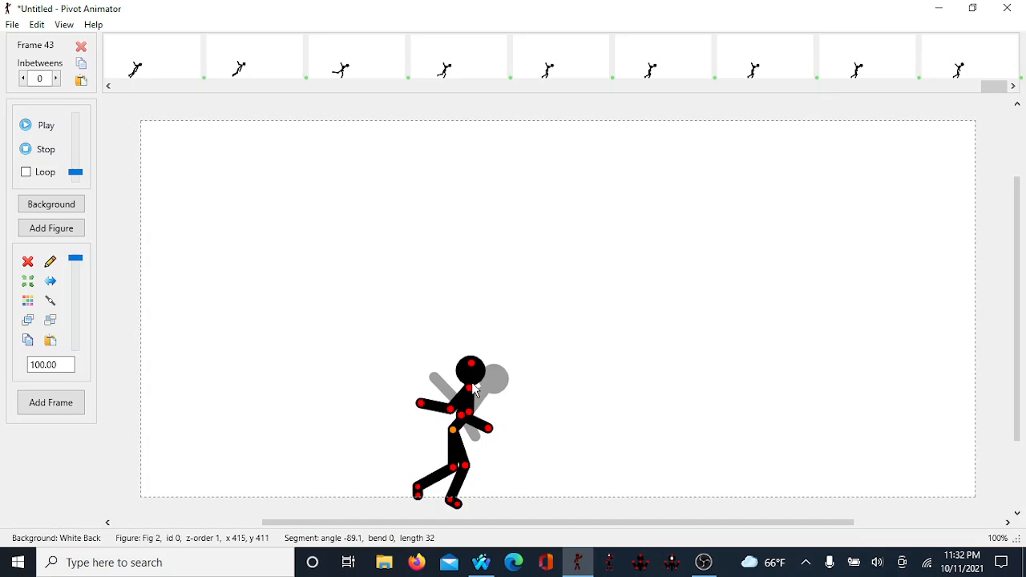
{"action": "left_click_drag", "start_coordinate": [474, 390], "coordinate": [524, 387]}
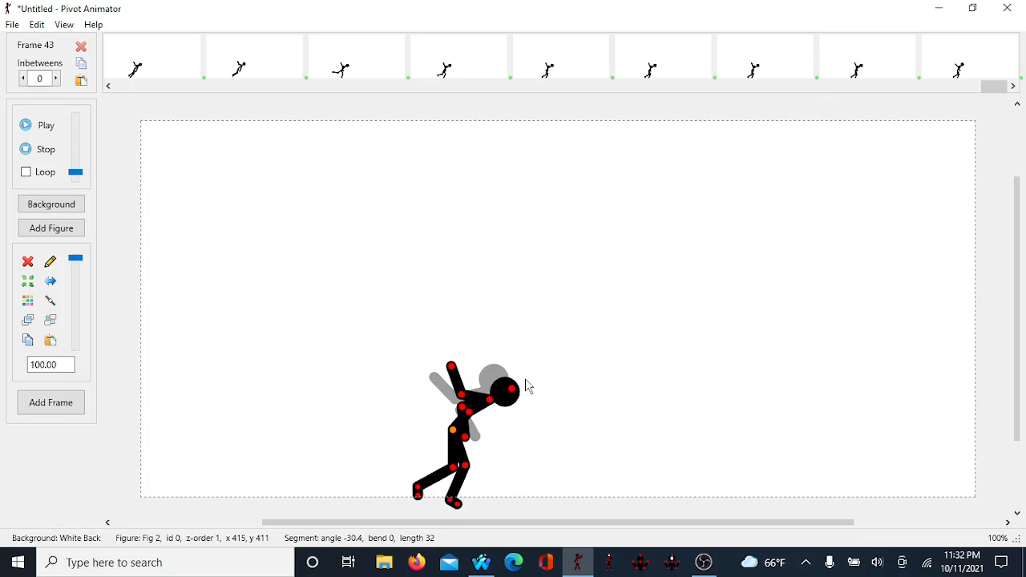
{"action": "left_click_drag", "start_coordinate": [465, 409], "coordinate": [527, 369]}
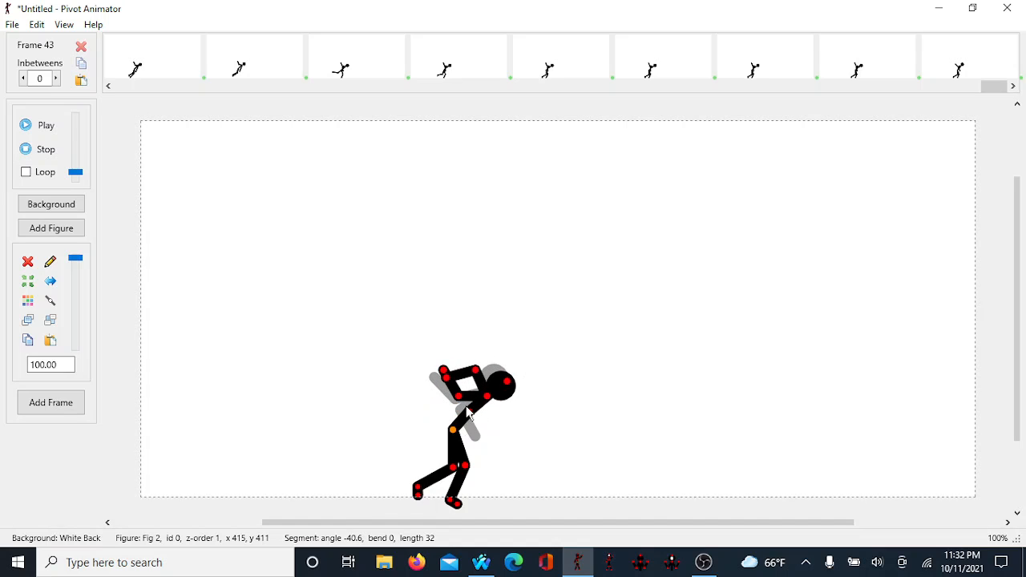
{"action": "left_click_drag", "start_coordinate": [469, 415], "coordinate": [482, 437]}
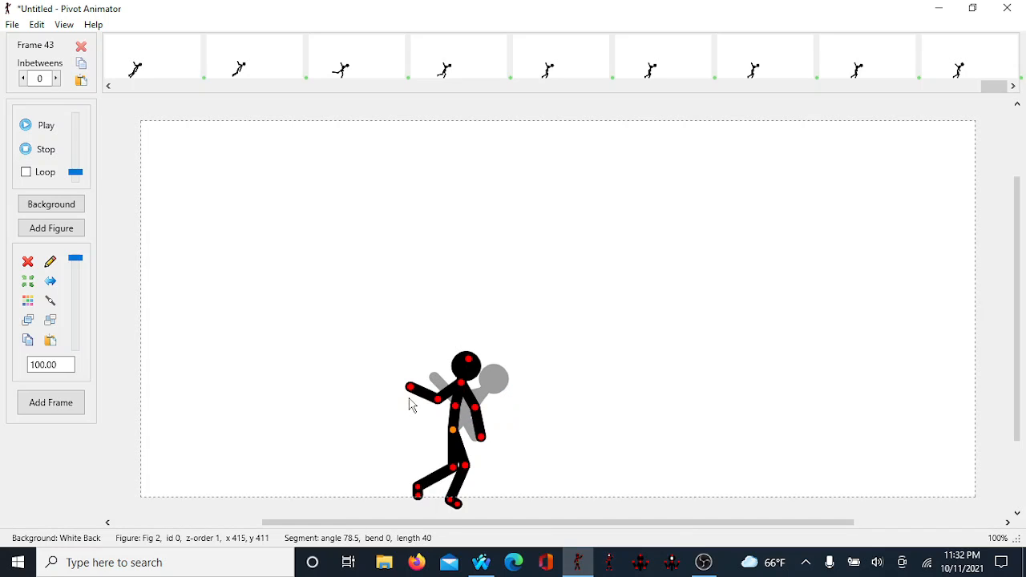
{"action": "left_click_drag", "start_coordinate": [412, 387], "coordinate": [406, 514]}
{"action": "key", "text": "space"}
Step: Turn on looping, play the animation, and stop playback
{"action": "left_click", "coordinate": [32, 125]}
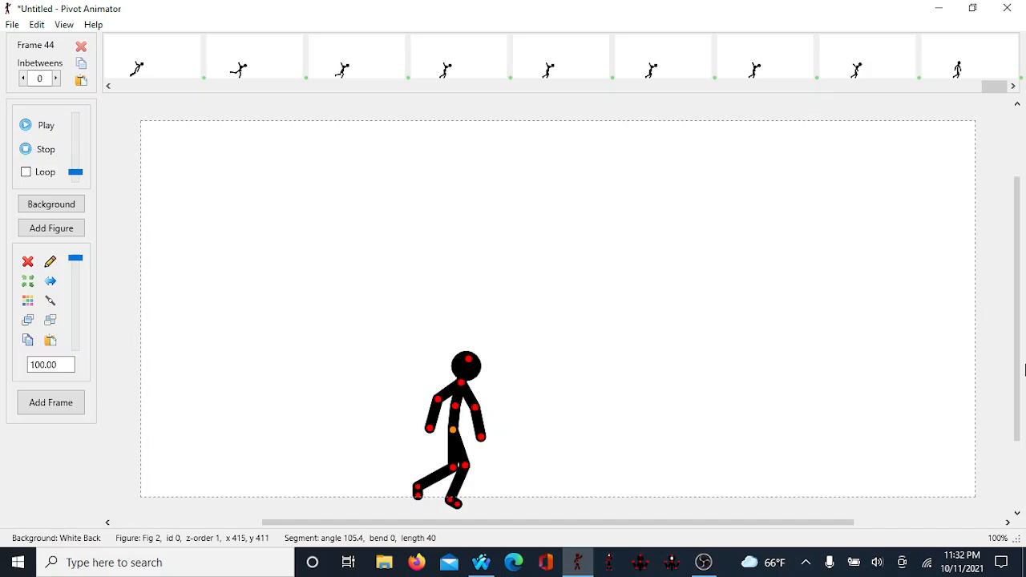
{"action": "key", "text": "space"}
{"action": "left_click", "coordinate": [39, 172]}
{"action": "key", "text": "space"}
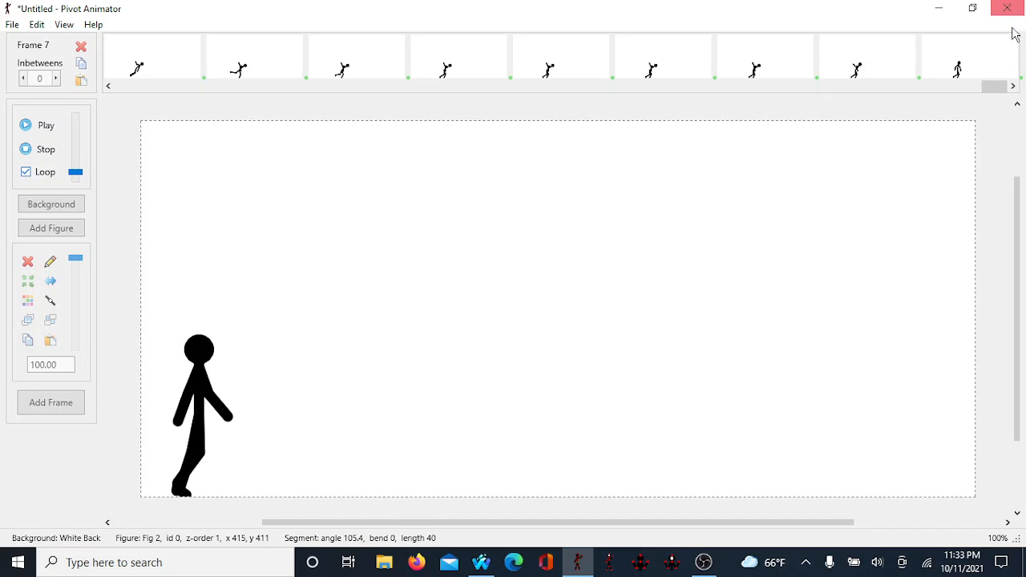
{"action": "key", "text": "space"}
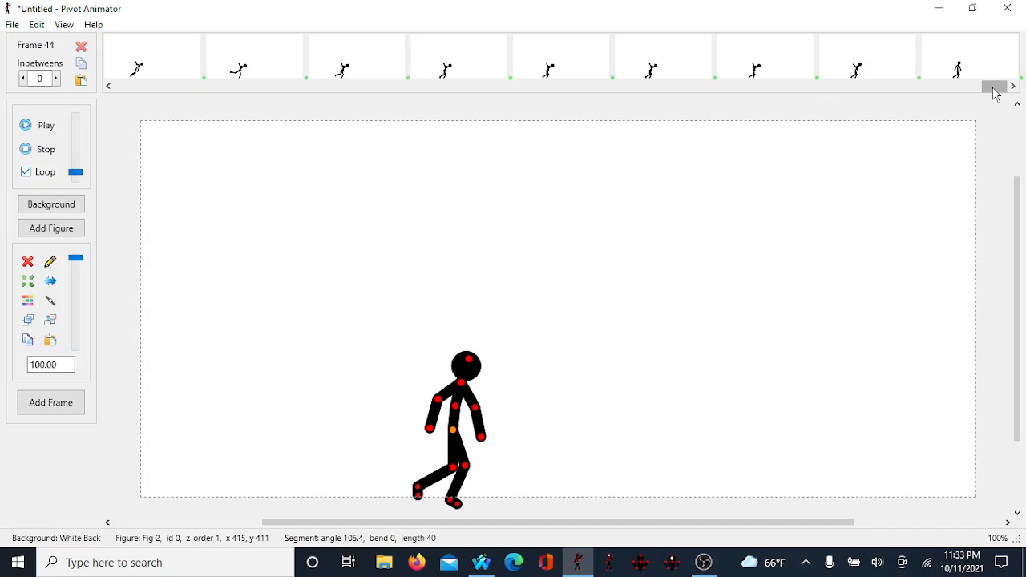
Step: Multi-select frames 1 to 43, turn looping off, and set all selected frames' inbetweens to 3
{"action": "left_click_drag", "start_coordinate": [998, 88], "coordinate": [128, 87]}
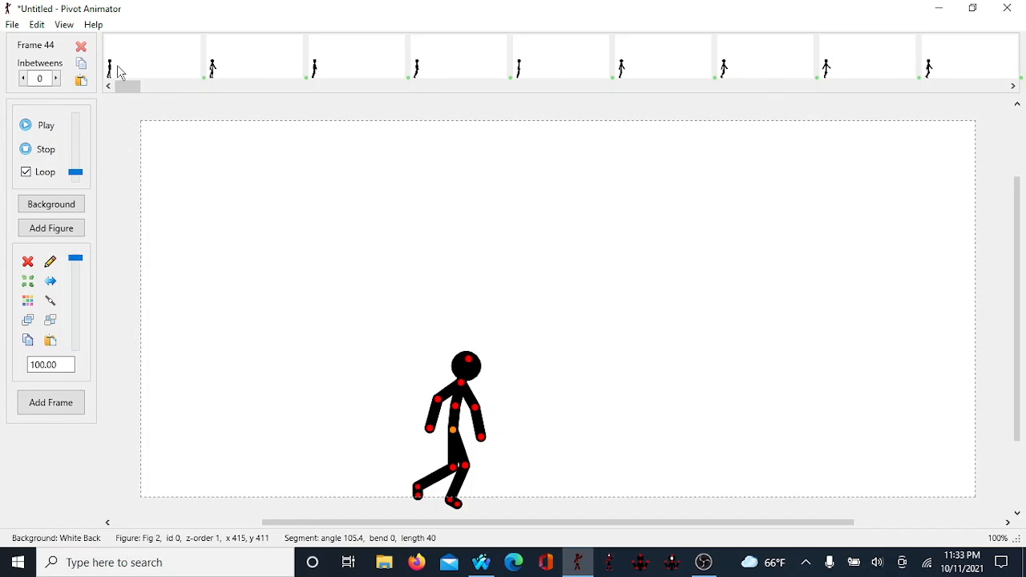
{"action": "left_click", "coordinate": [119, 74]}
{"action": "left_click_drag", "start_coordinate": [118, 88], "coordinate": [995, 87]}
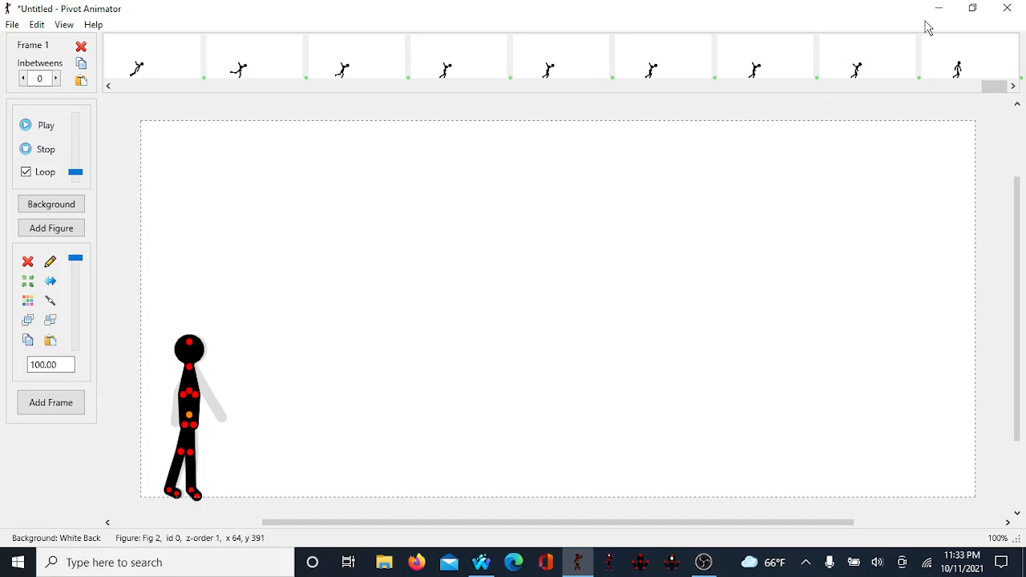
{"action": "right_click", "coordinate": [967, 70]}
{"action": "left_click", "coordinate": [965, 130]}
{"action": "left_click", "coordinate": [35, 173]}
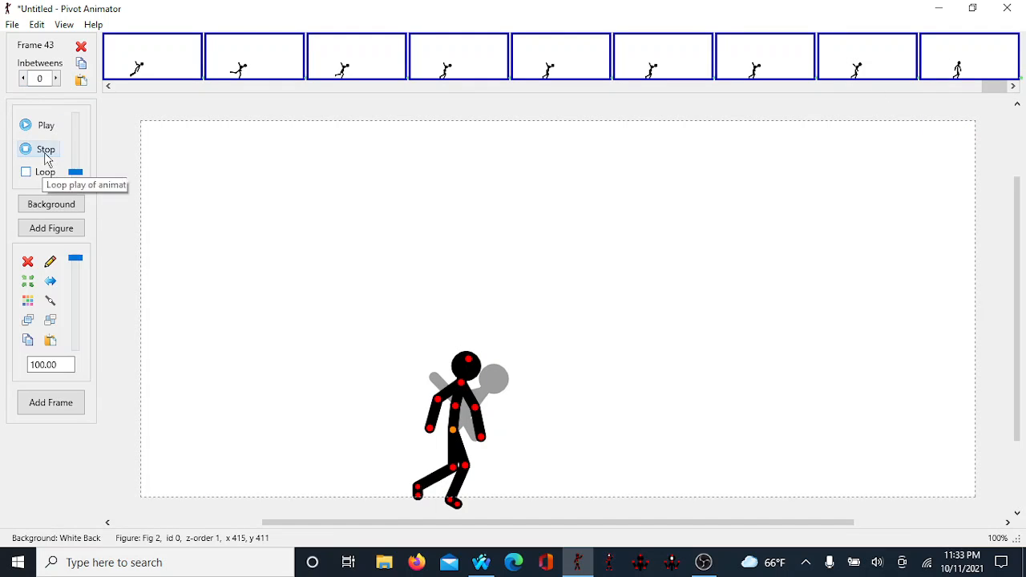
{"action": "double_click", "coordinate": [56, 79]}
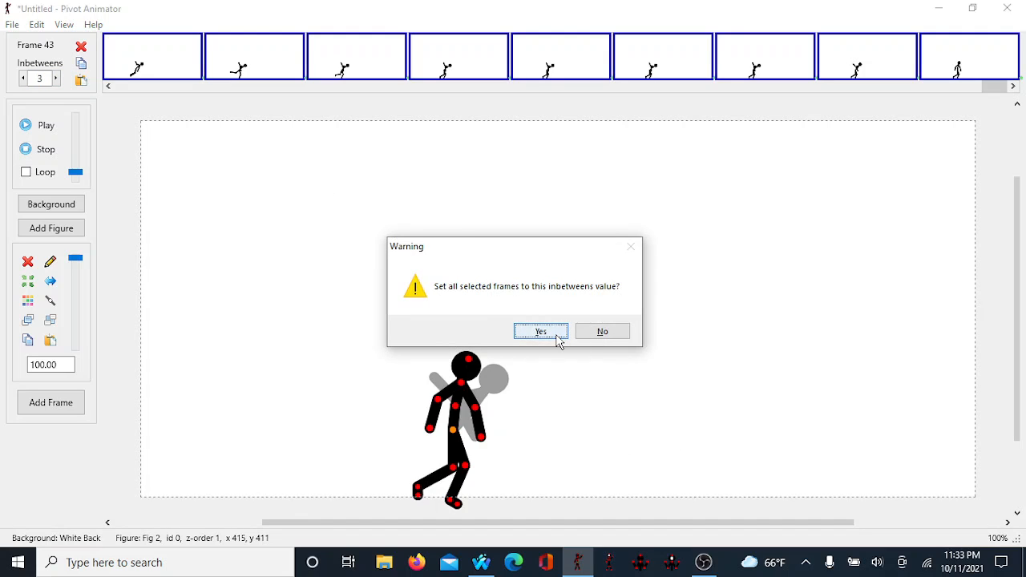
{"action": "left_click", "coordinate": [557, 336]}
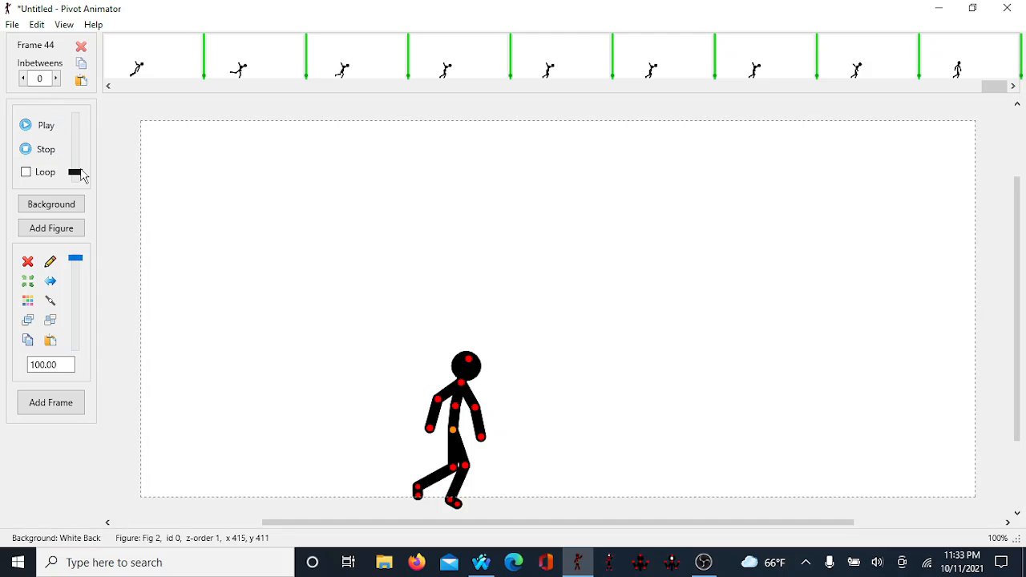
Step: Raise the playback speed slider to maximum and play the animation
{"action": "left_click_drag", "start_coordinate": [85, 176], "coordinate": [89, 108]}
{"action": "key", "text": "space"}
Step: Multi-select frames 1 to 43 again and set all their inbetweens to 1
{"action": "left_click_drag", "start_coordinate": [994, 85], "coordinate": [2, 206]}
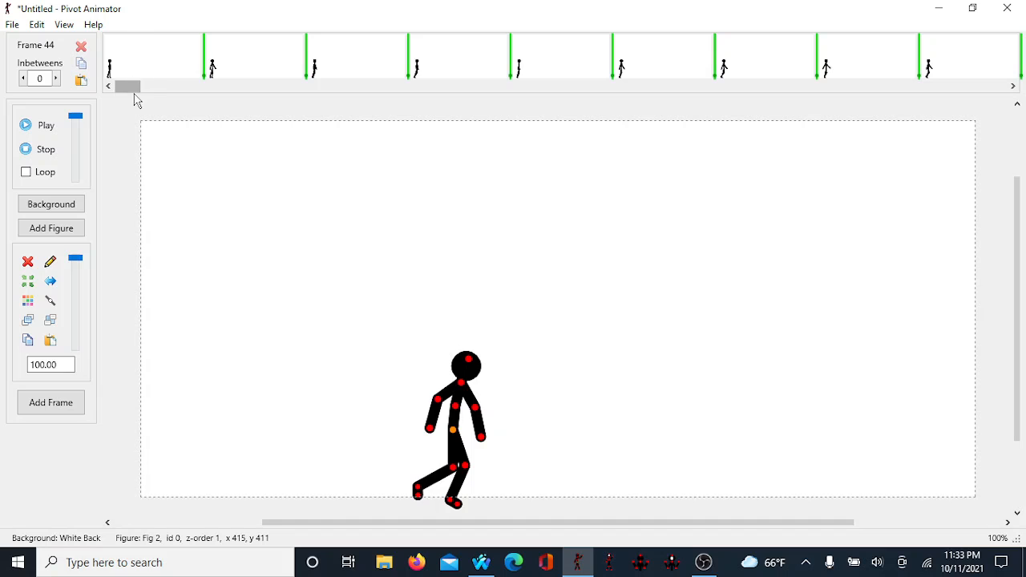
{"action": "left_click", "coordinate": [126, 73]}
{"action": "left_click_drag", "start_coordinate": [128, 86], "coordinate": [994, 86]}
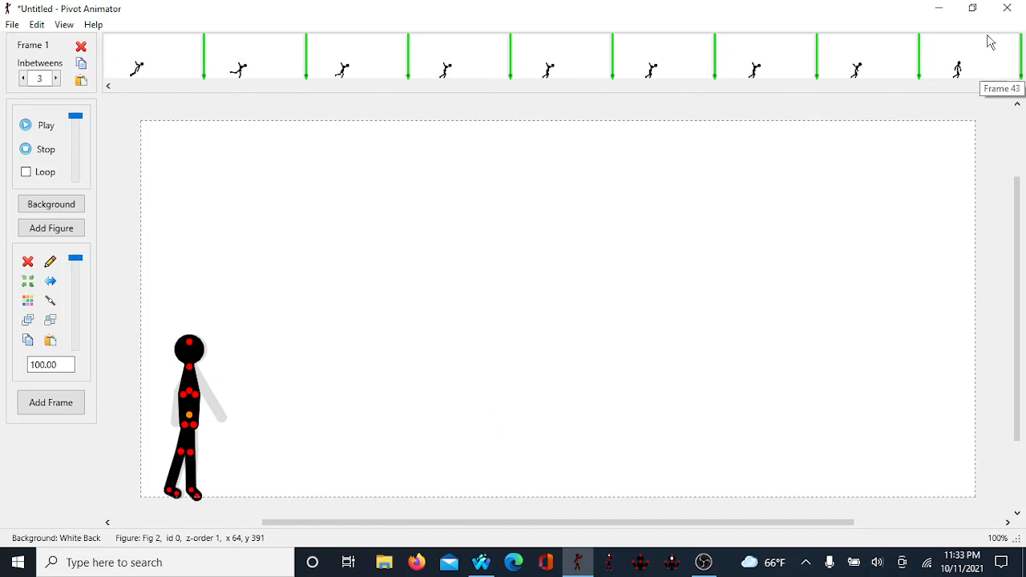
{"action": "right_click", "coordinate": [990, 46]}
{"action": "left_click", "coordinate": [986, 103]}
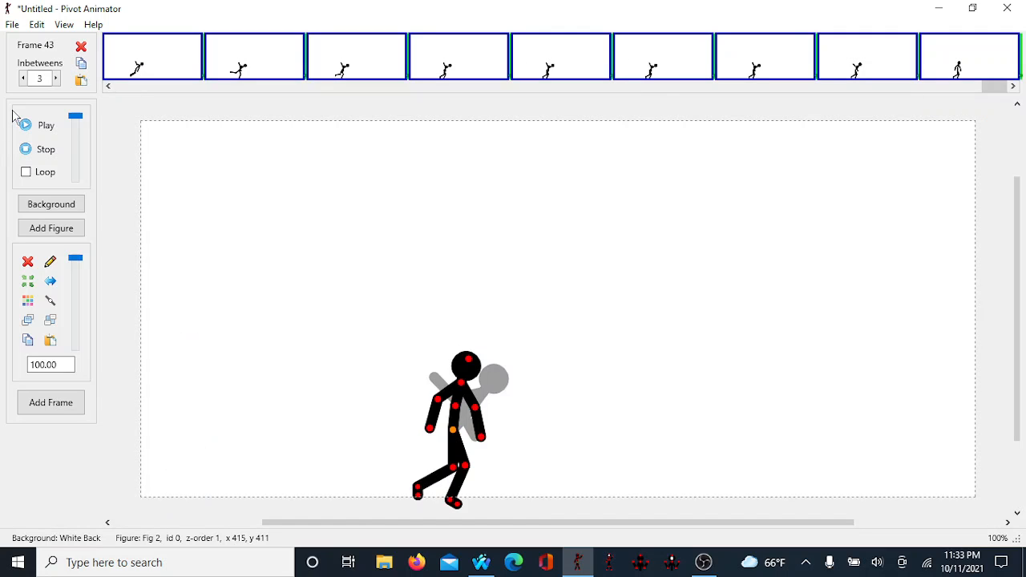
{"action": "left_click", "coordinate": [22, 78]}
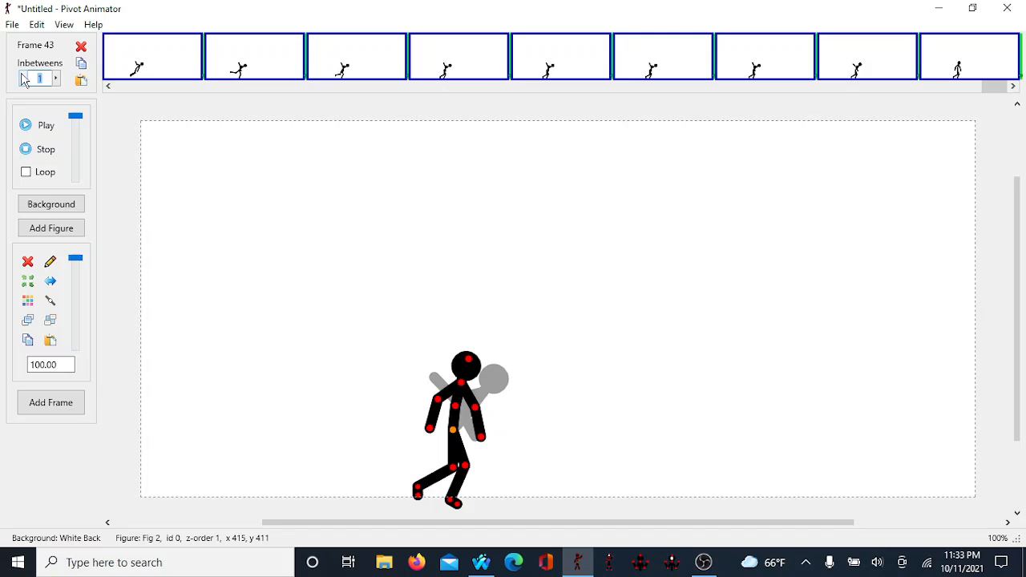
{"action": "left_click", "coordinate": [719, 167]}
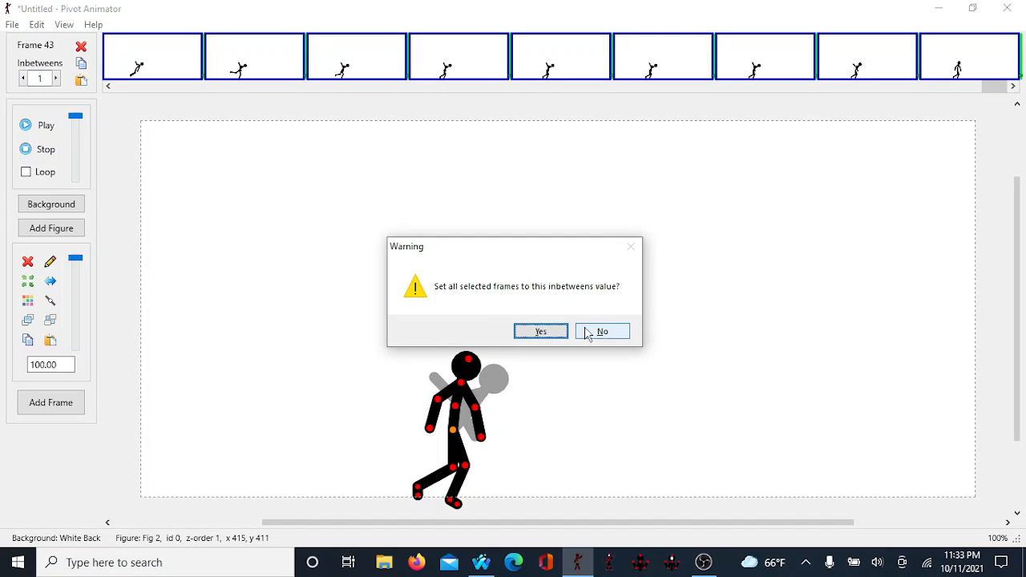
{"action": "left_click", "coordinate": [549, 333]}
Step: Play the animation and stop it to review the motion
{"action": "key", "text": "space"}
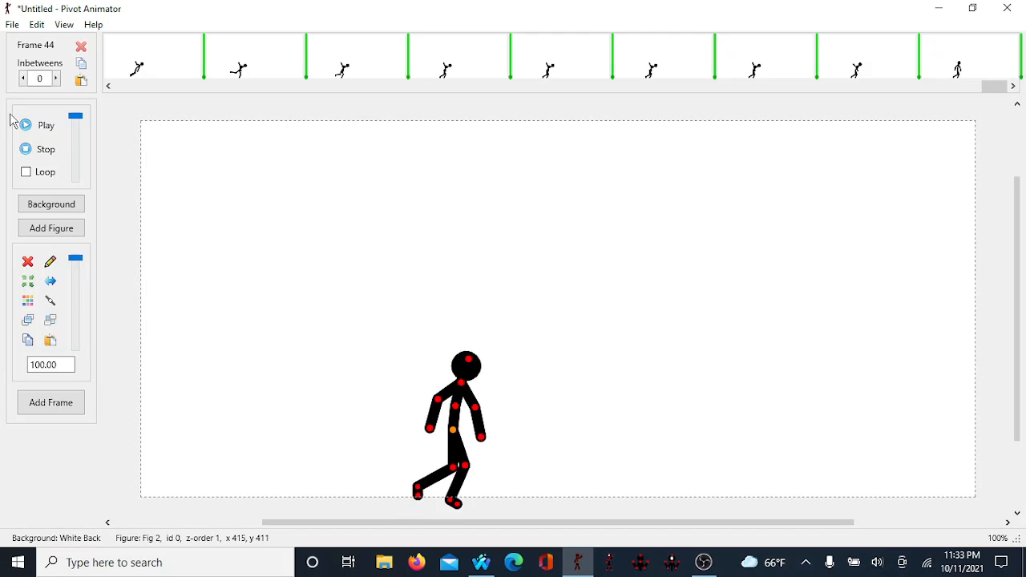
{"action": "key", "text": "space"}
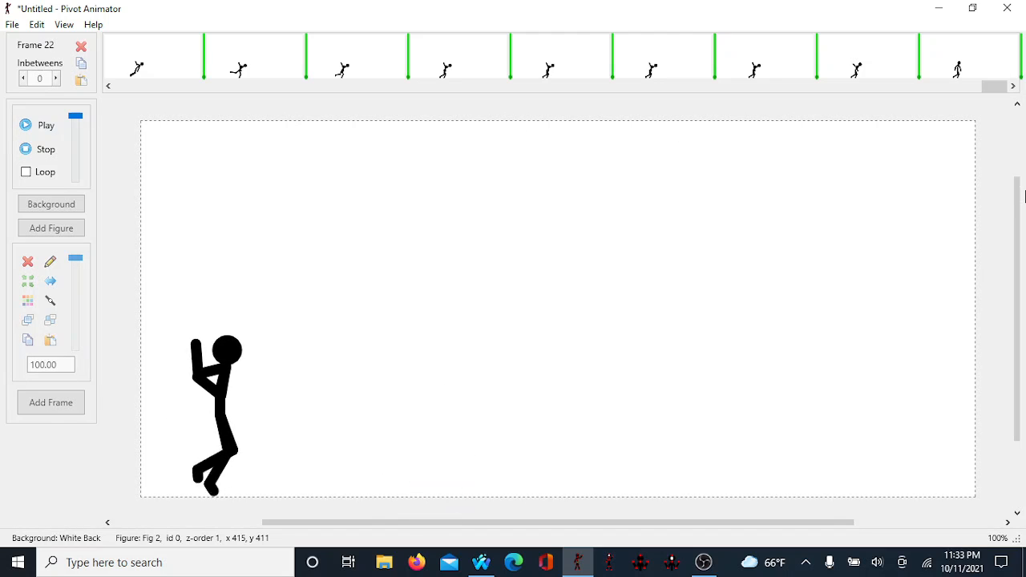
{"action": "key", "text": "space"}
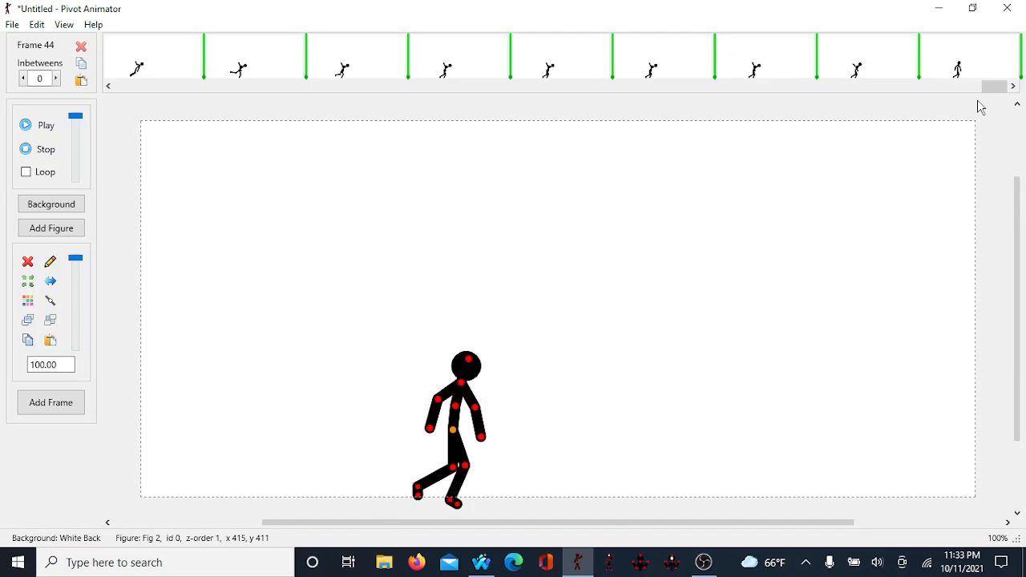
Step: Multi-select frames 1 to 43 and set all their inbetweens to 0
{"action": "left_click_drag", "start_coordinate": [994, 86], "coordinate": [2, 137]}
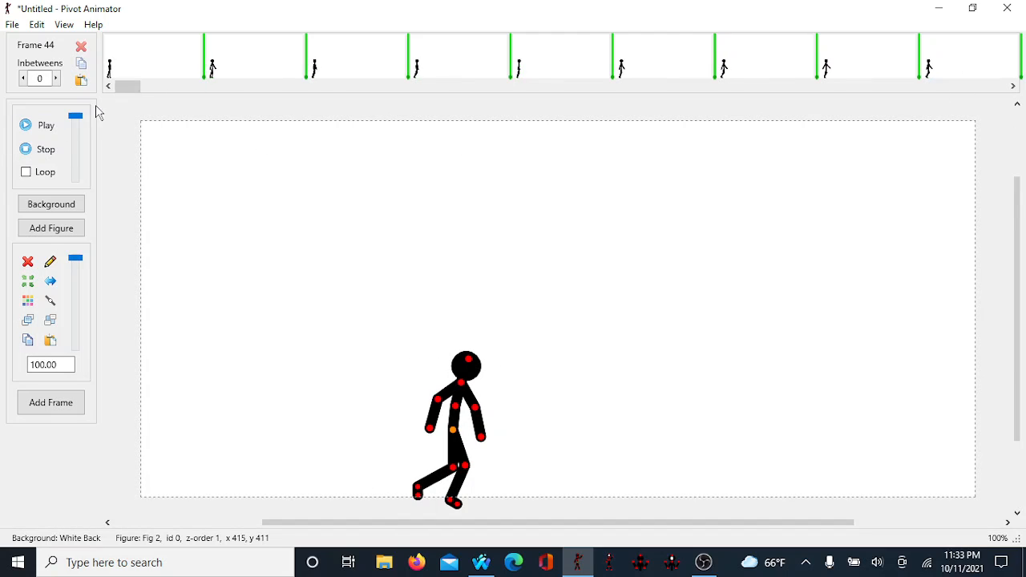
{"action": "left_click", "coordinate": [128, 72]}
{"action": "left_click_drag", "start_coordinate": [128, 88], "coordinate": [995, 88]}
{"action": "right_click", "coordinate": [1004, 71]}
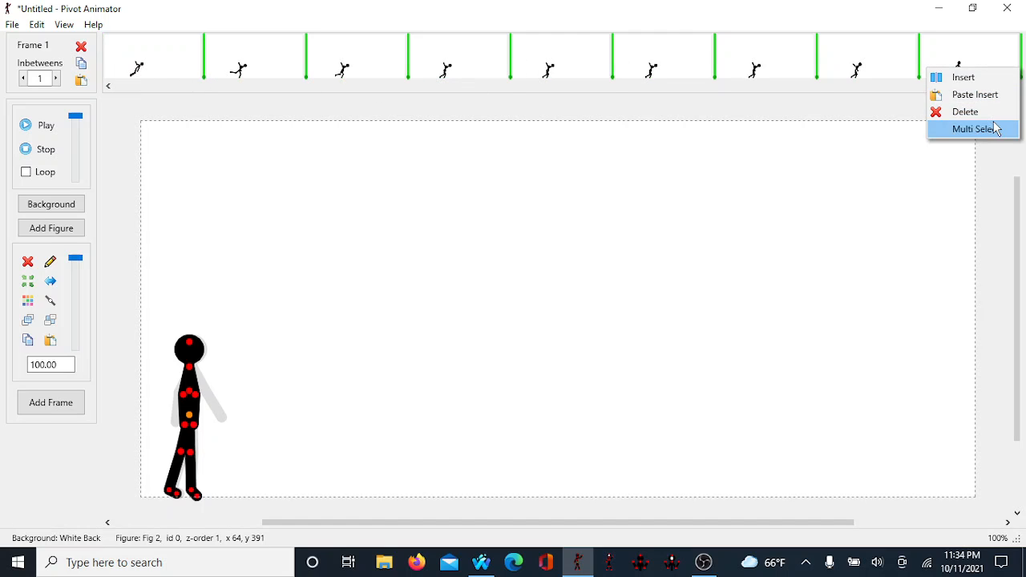
{"action": "left_click", "coordinate": [992, 129]}
{"action": "left_click", "coordinate": [22, 81]}
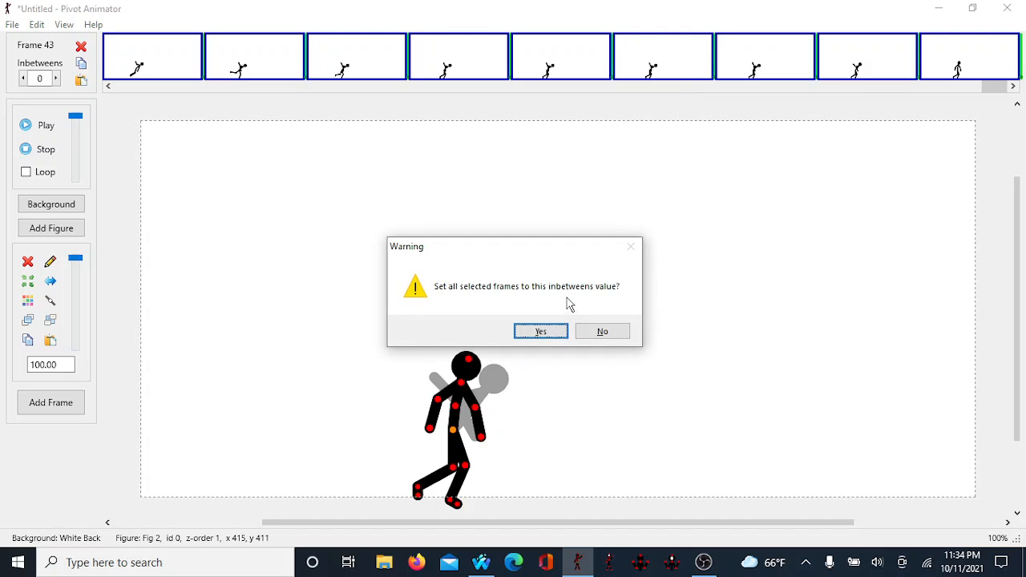
{"action": "left_click", "coordinate": [539, 333]}
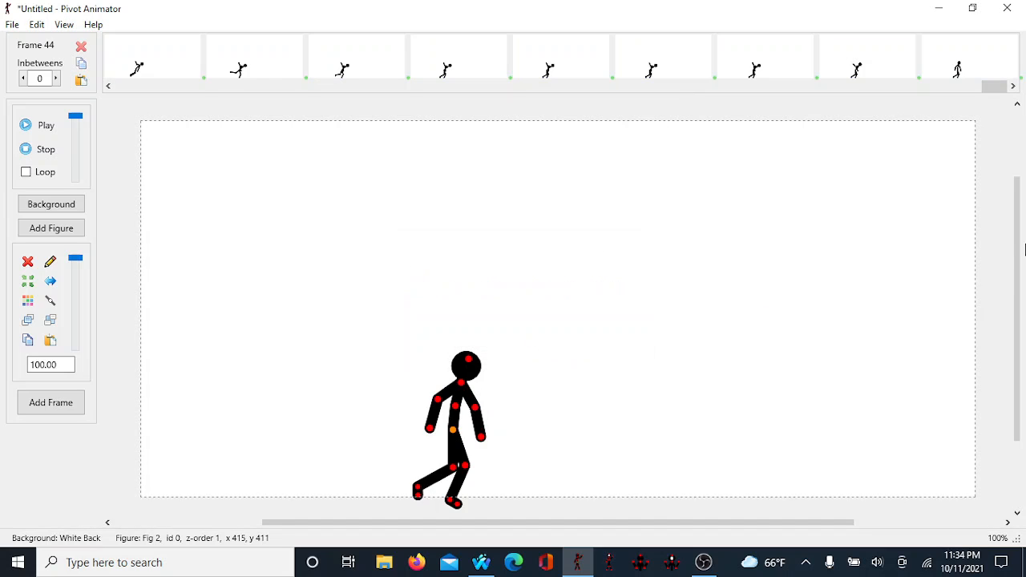
Step: Play the animation through and stop it to review the result
{"action": "key", "text": "space"}
{"action": "key", "text": "space"}
{"action": "key", "text": "space"}
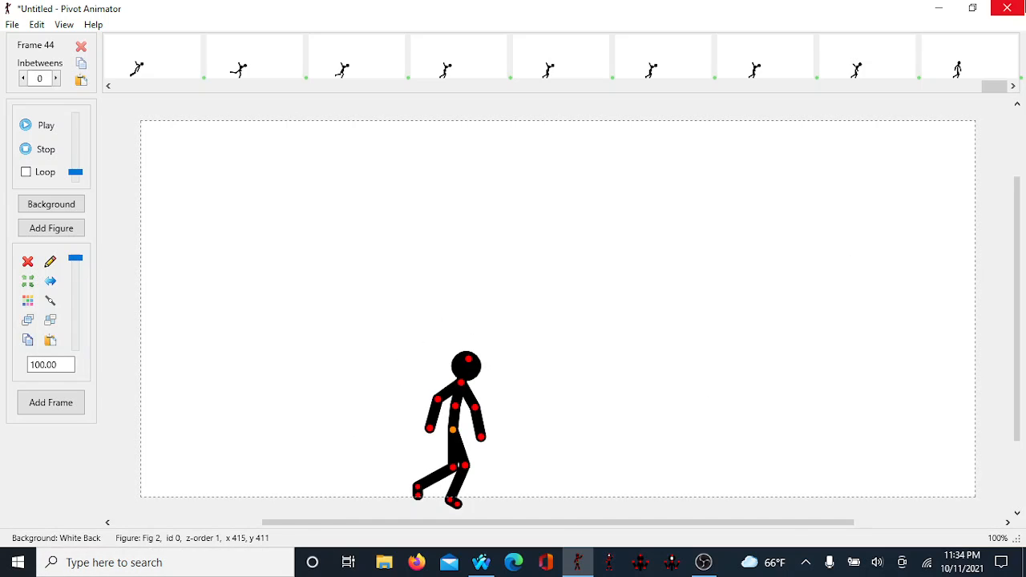
Step: Close the program, choosing to save, and save the animation on the Desktop as "walk and jump -pivot v5"
{"action": "left_click", "coordinate": [1013, 7]}
{"action": "left_click", "coordinate": [479, 331]}
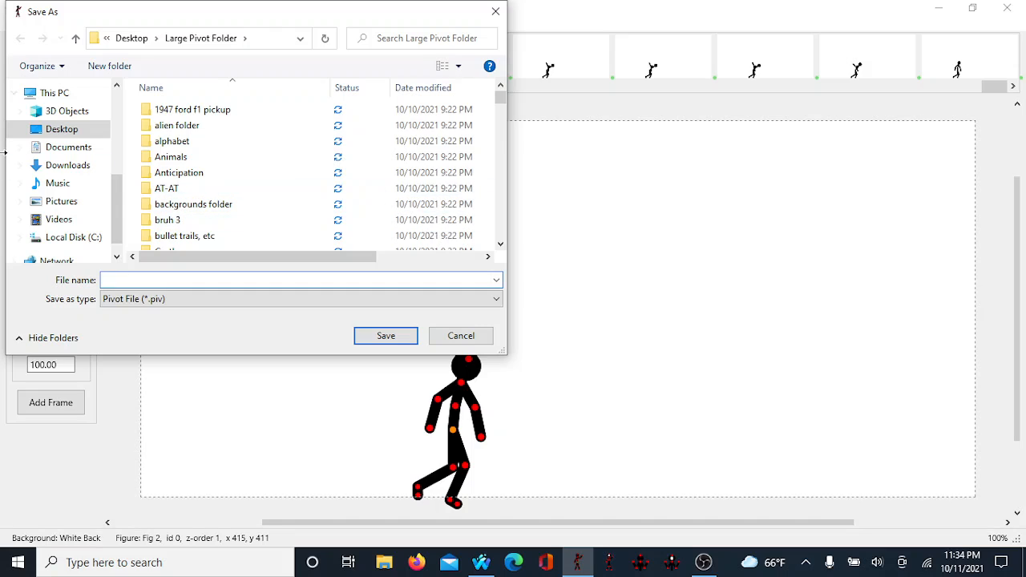
{"action": "left_click", "coordinate": [76, 165]}
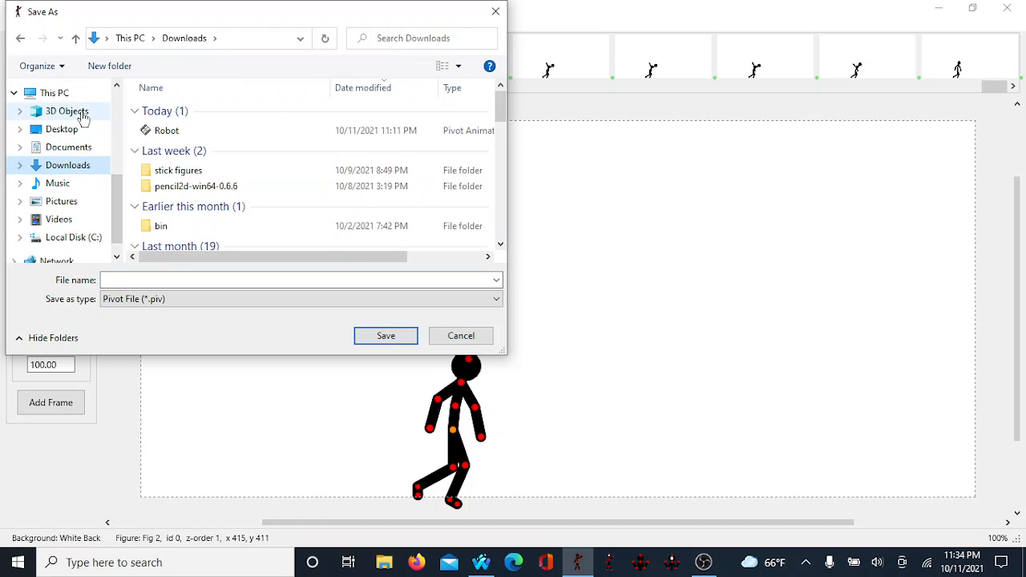
{"action": "left_click", "coordinate": [53, 146]}
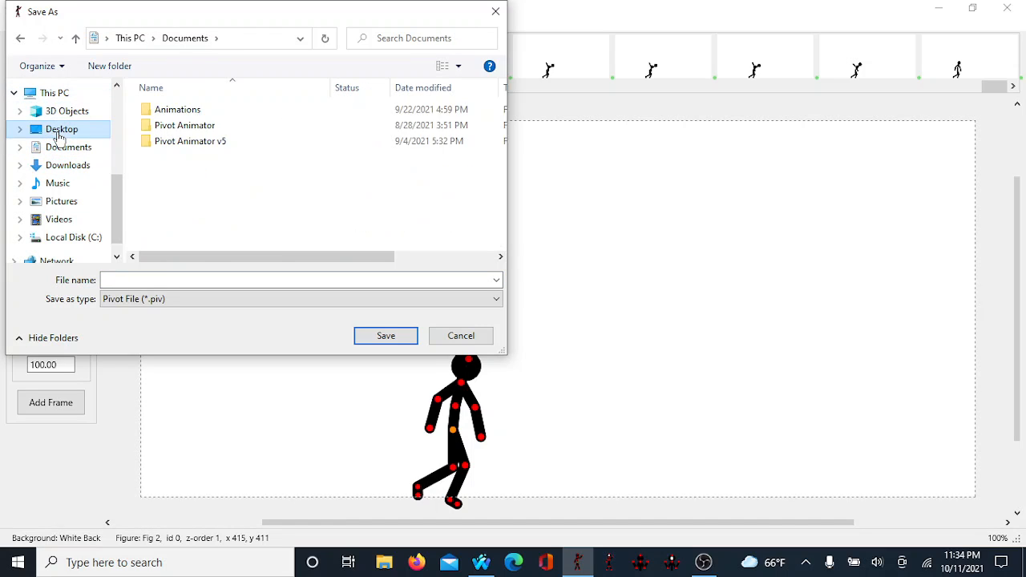
{"action": "left_click", "coordinate": [58, 135]}
{"action": "scroll", "coordinate": [264, 201], "scroll_direction": "down", "scroll_amount": 2}
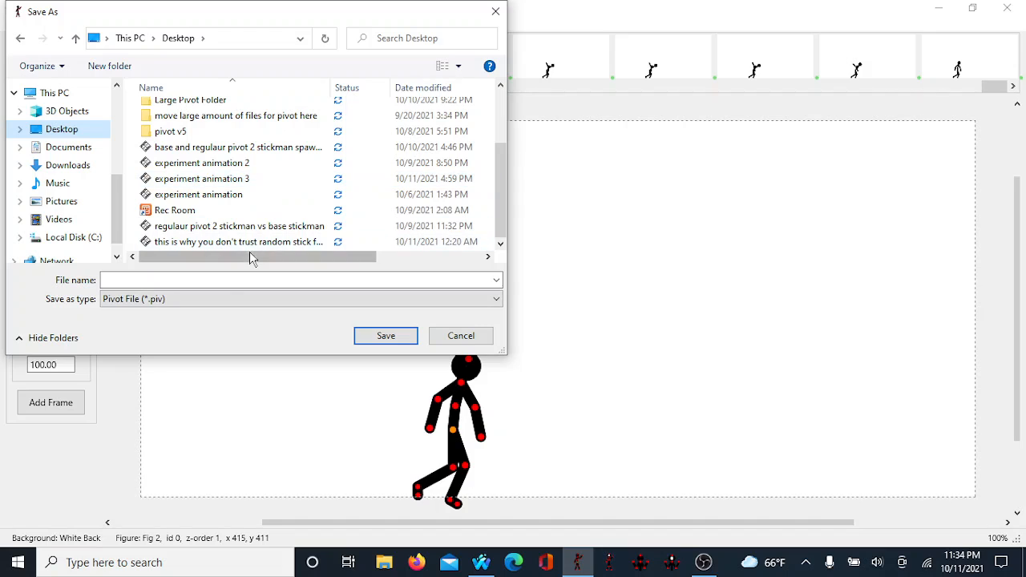
{"action": "left_click", "coordinate": [223, 279]}
{"action": "scroll", "coordinate": [192, 178], "scroll_direction": "up", "scroll_amount": 2}
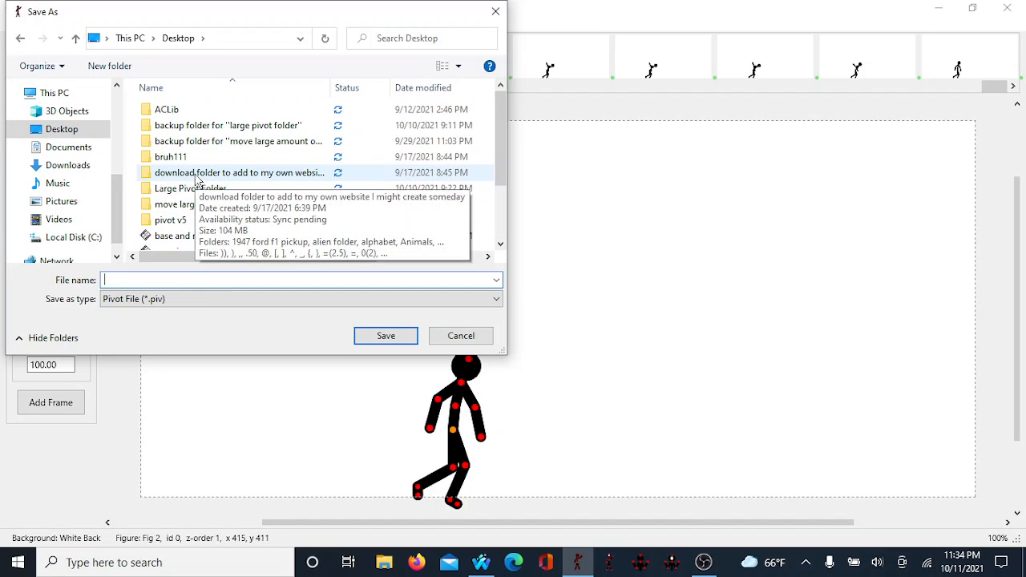
{"action": "type", "text": "walk and "}
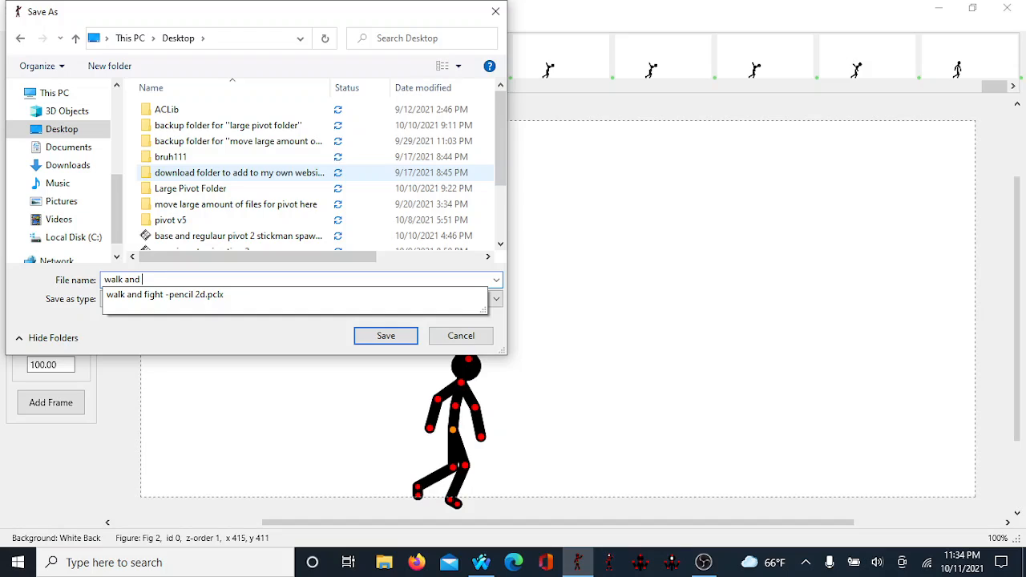
{"action": "type", "text": "jump -pivot v5"}
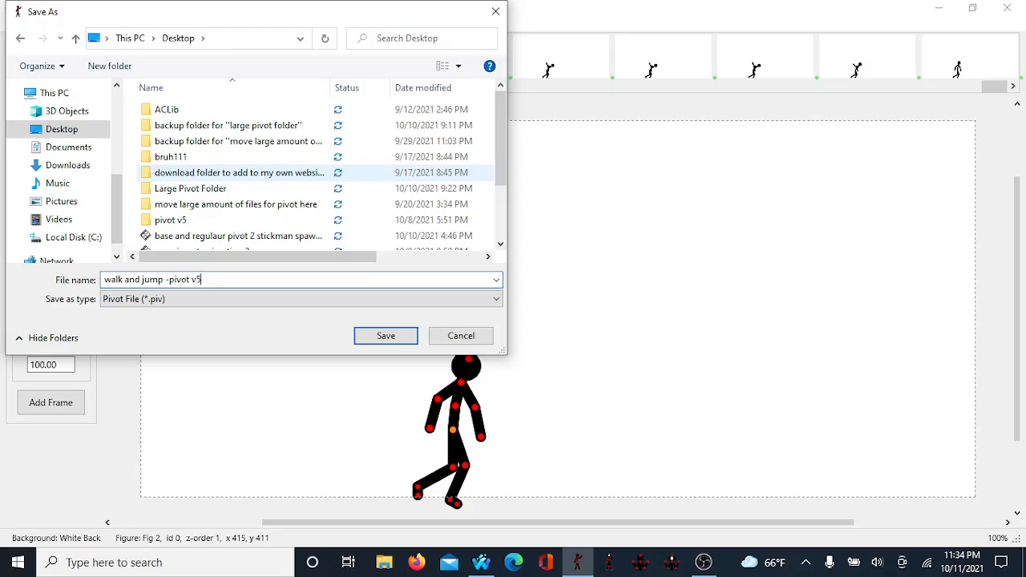
{"action": "key", "text": "Return"}
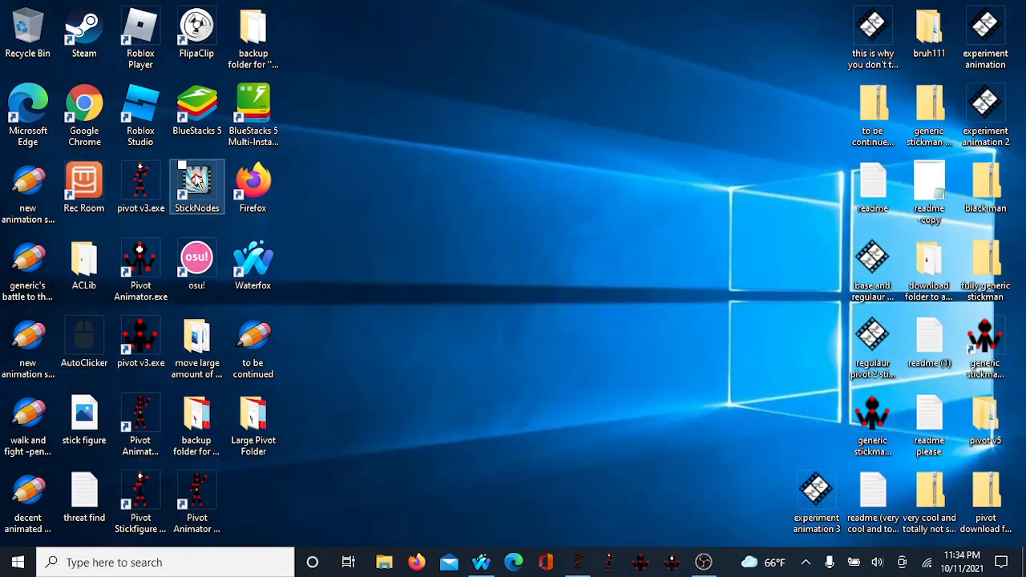
Step: Move the saved "walk and jump -pivot v5" file icon into the group of desktop icons on the right
{"action": "right_click", "coordinate": [739, 194]}
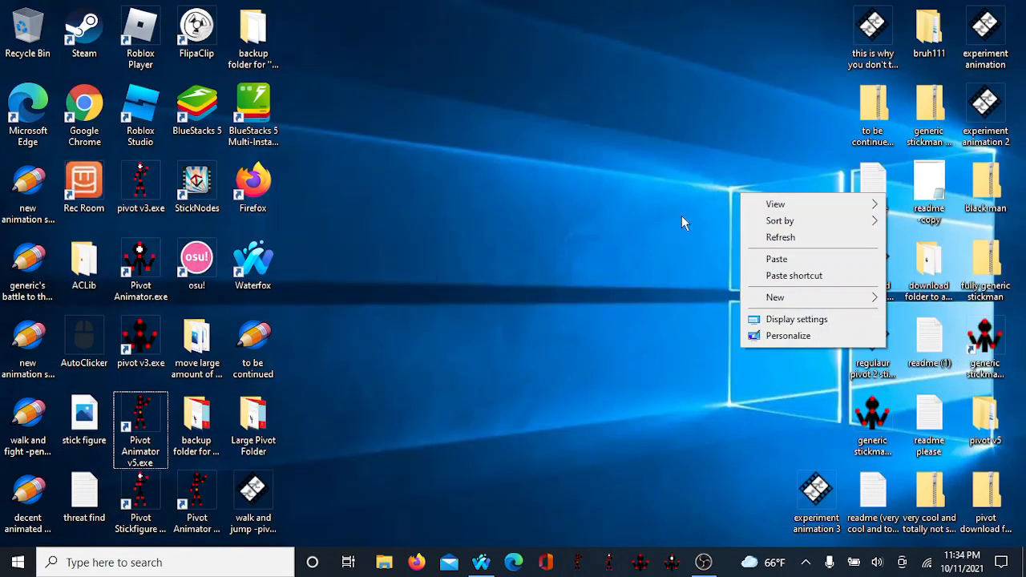
{"action": "left_click", "coordinate": [596, 220]}
{"action": "left_click_drag", "start_coordinate": [253, 491], "coordinate": [814, 413]}
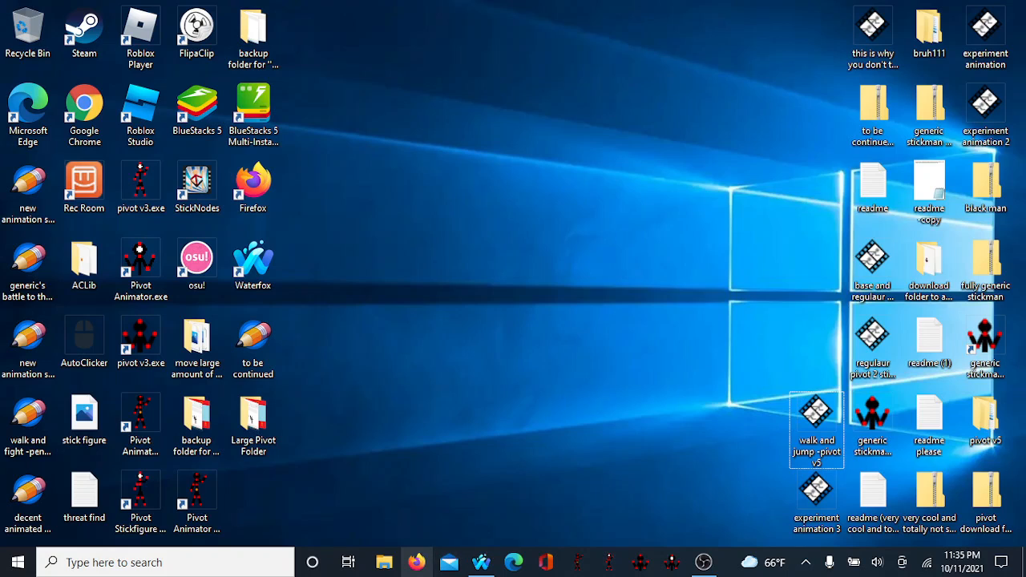
Step: Open the Downloads folder in File Explorer and move the Robot file onto the desktop
{"action": "left_click", "coordinate": [384, 571]}
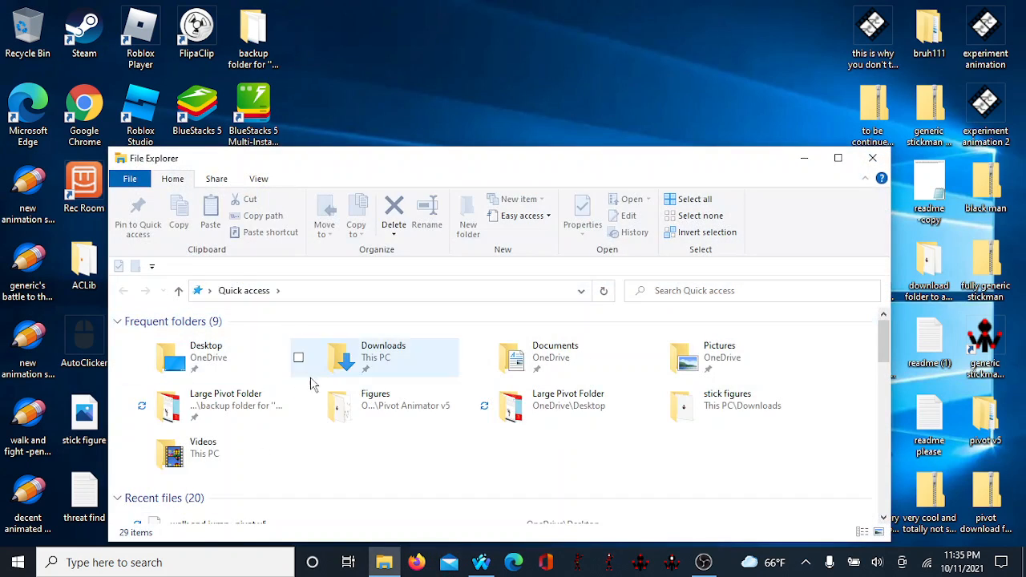
{"action": "left_click", "coordinate": [358, 361]}
{"action": "right_click", "coordinate": [358, 362]}
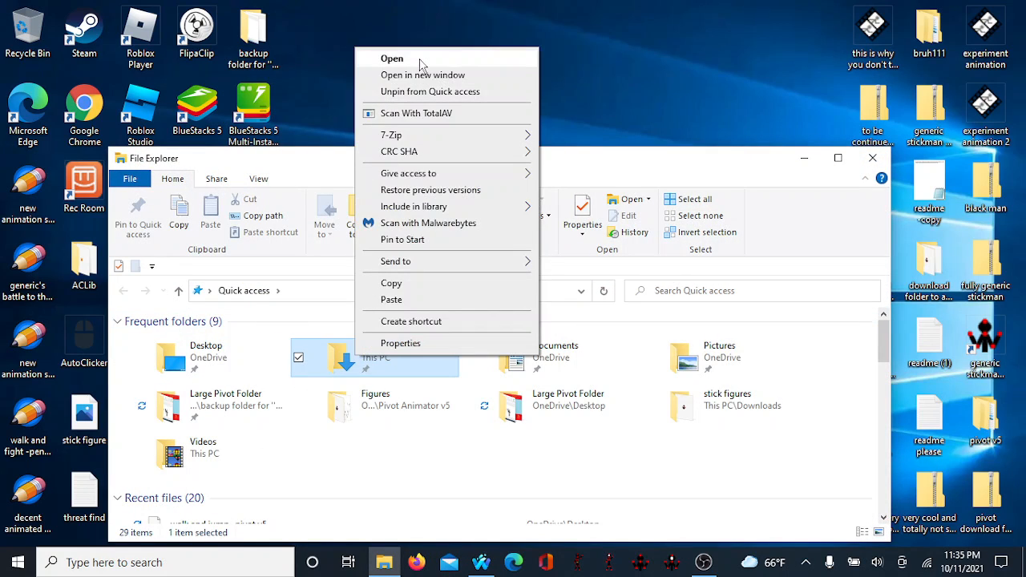
{"action": "left_click", "coordinate": [375, 58]}
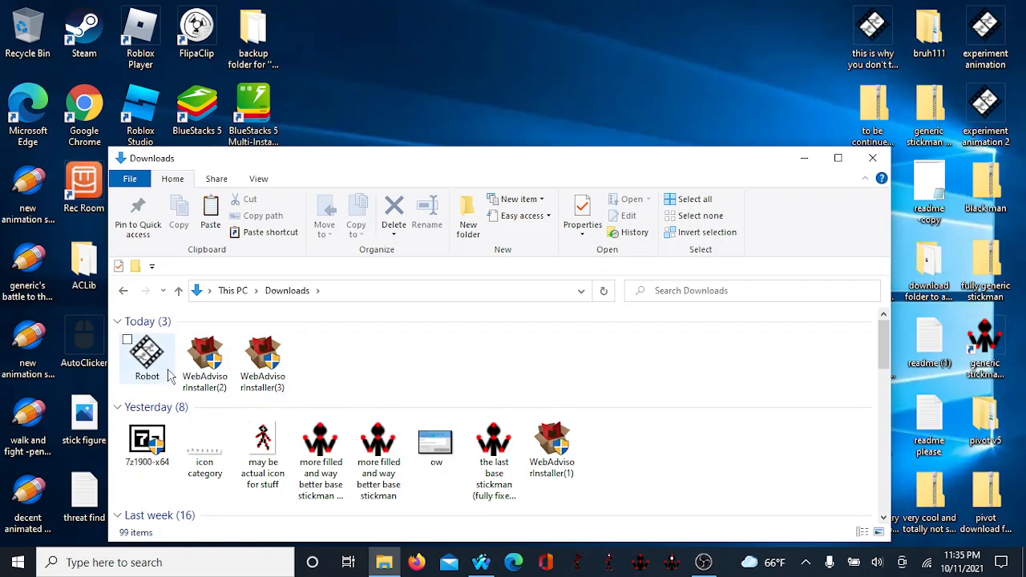
{"action": "left_click_drag", "start_coordinate": [131, 368], "coordinate": [478, 16]}
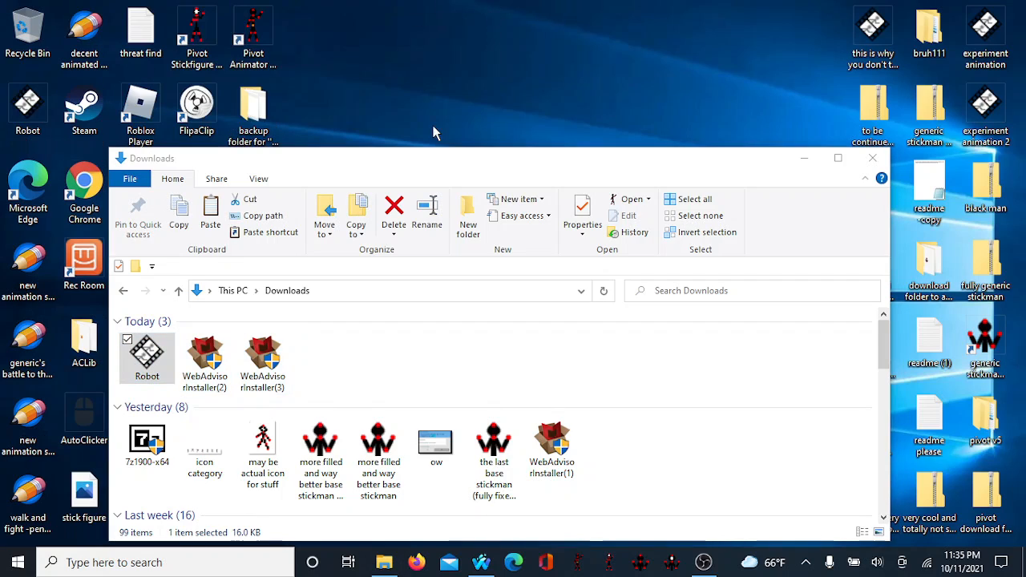
Step: Move the Downloads window aside and rearrange the top-left desktop icons such as Chrome, Steam, Rec Room and Roblox Player
{"action": "scroll", "coordinate": [275, 358], "scroll_direction": "down", "scroll_amount": 3}
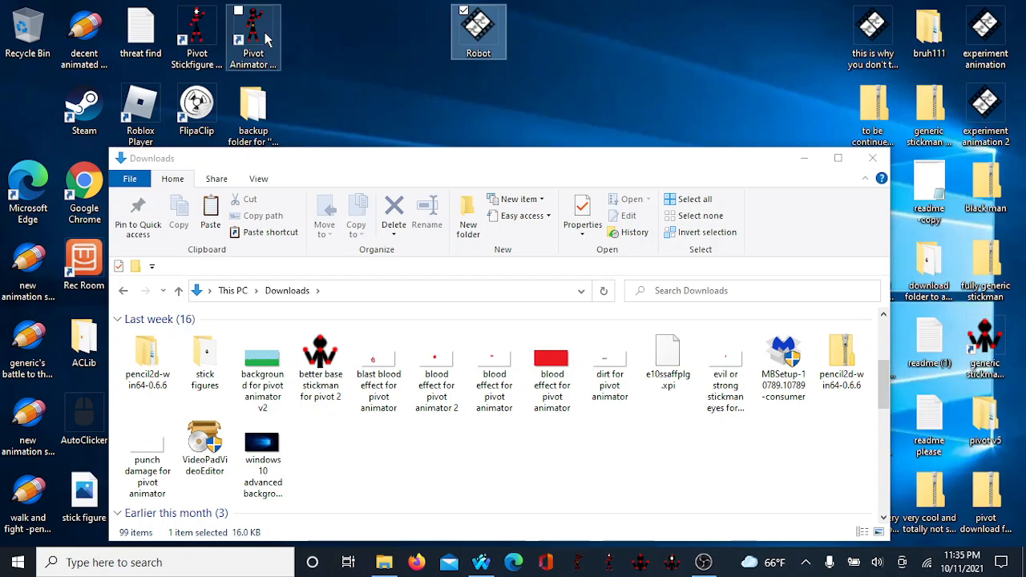
{"action": "left_click_drag", "start_coordinate": [303, 170], "coordinate": [593, 131]}
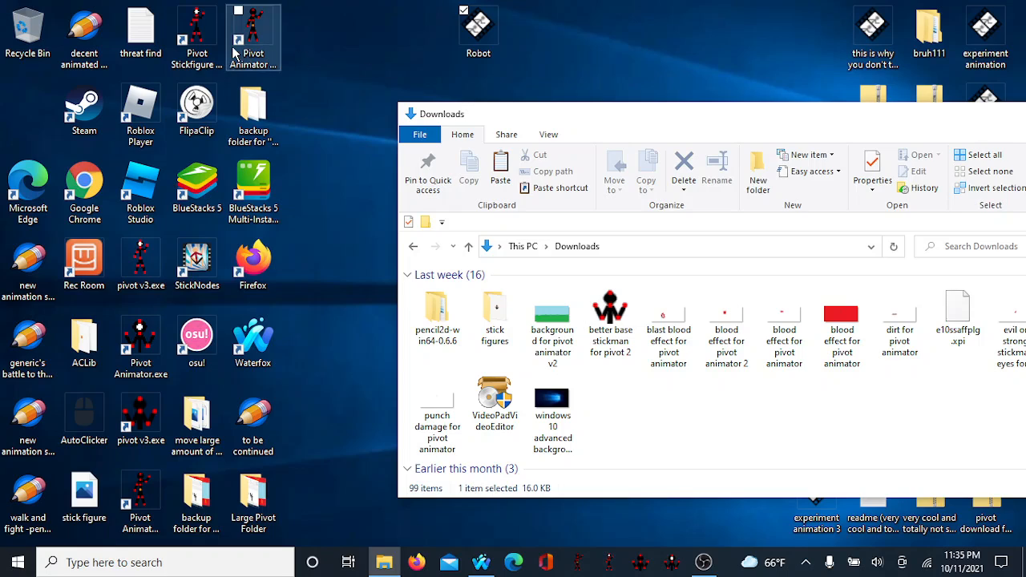
{"action": "left_click_drag", "start_coordinate": [141, 114], "coordinate": [13, 112]}
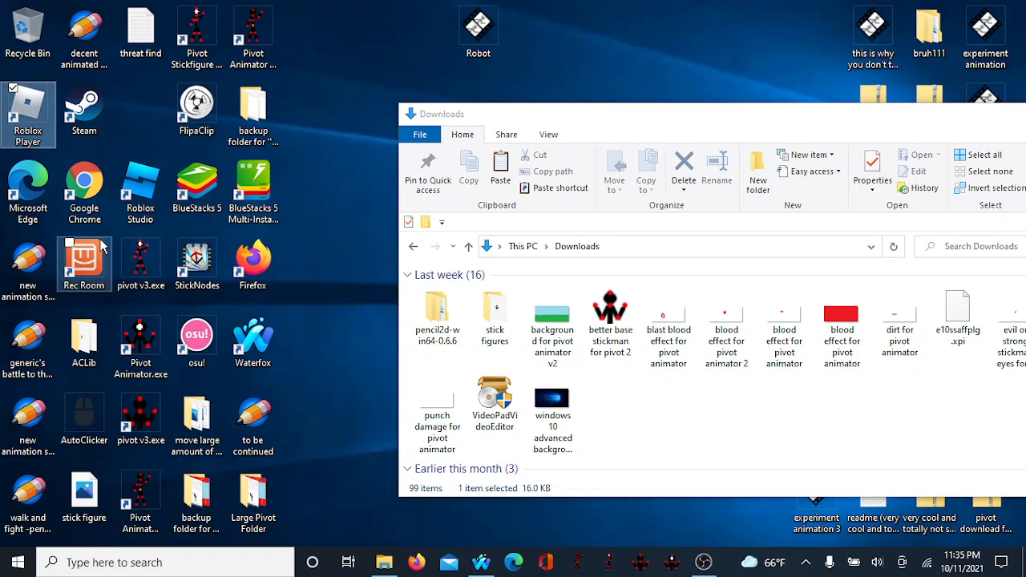
{"action": "left_click_drag", "start_coordinate": [84, 261], "coordinate": [142, 115]}
{"action": "left_click_drag", "start_coordinate": [26, 106], "coordinate": [82, 258]}
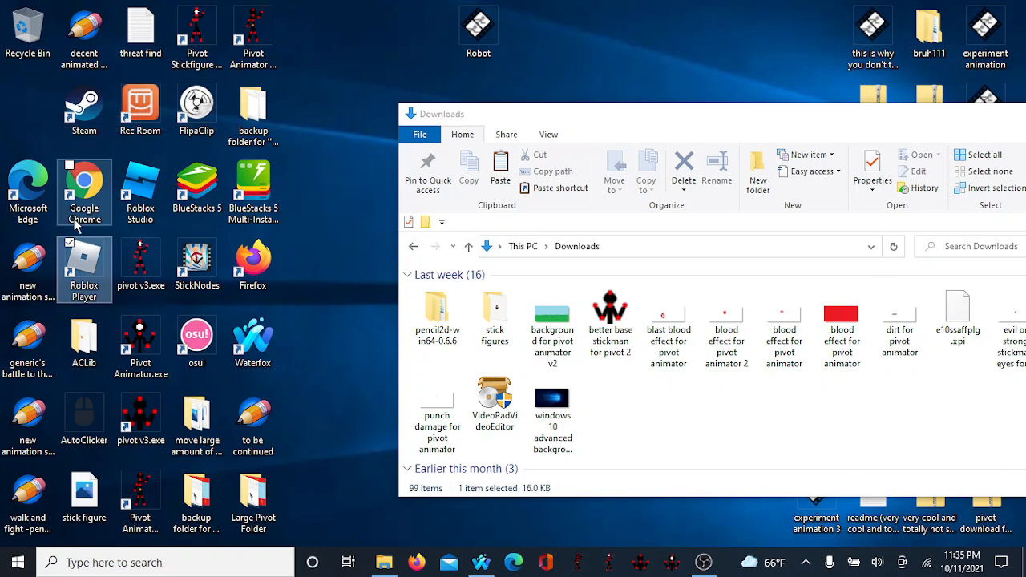
{"action": "left_click_drag", "start_coordinate": [85, 192], "coordinate": [29, 113]}
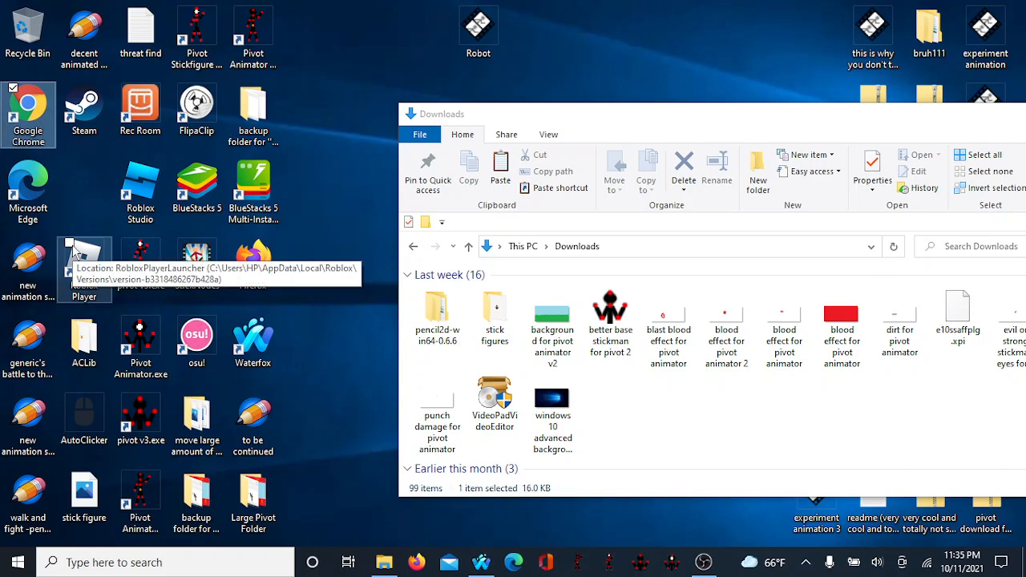
{"action": "left_click", "coordinate": [76, 129]}
{"action": "left_click_drag", "start_coordinate": [70, 193], "coordinate": [70, 194]}
{"action": "left_click_drag", "start_coordinate": [81, 257], "coordinate": [88, 115]}
{"action": "left_click_drag", "start_coordinate": [85, 181], "coordinate": [85, 242]}
{"action": "left_click_drag", "start_coordinate": [82, 284], "coordinate": [82, 284]}
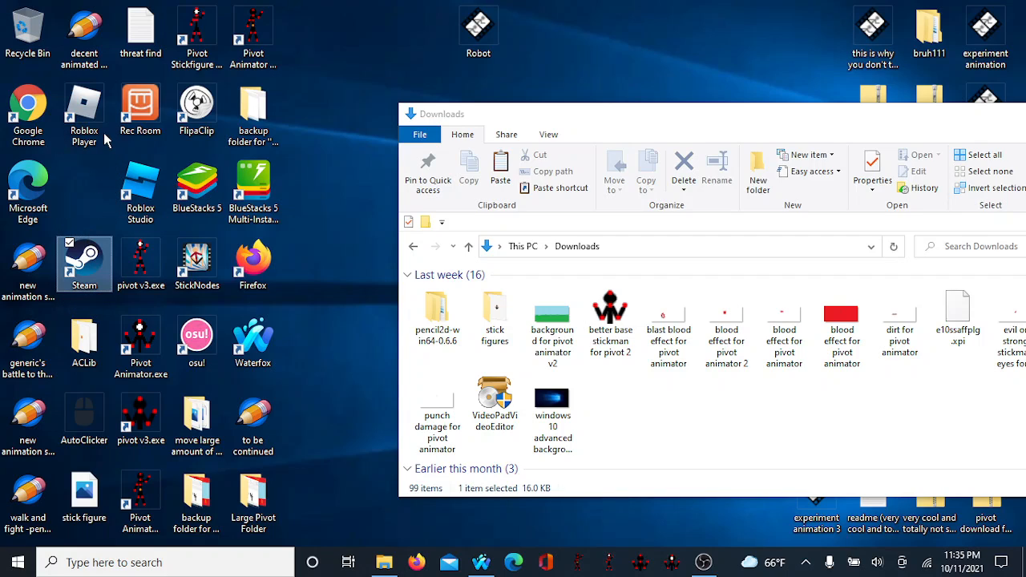
{"action": "left_click_drag", "start_coordinate": [83, 117], "coordinate": [85, 192]}
{"action": "left_click_drag", "start_coordinate": [80, 270], "coordinate": [87, 117]}
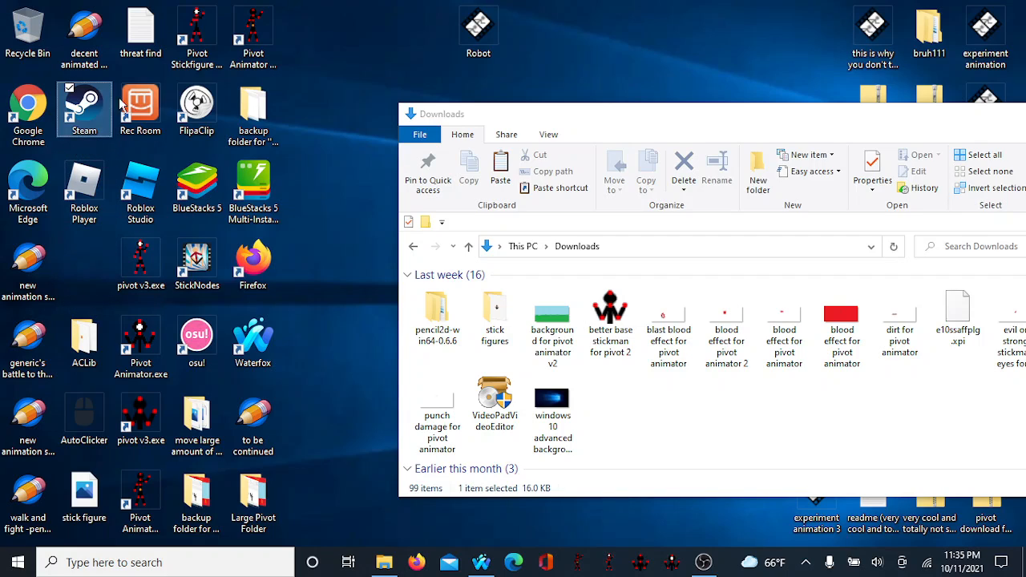
{"action": "left_click_drag", "start_coordinate": [254, 41], "coordinate": [74, 241]}
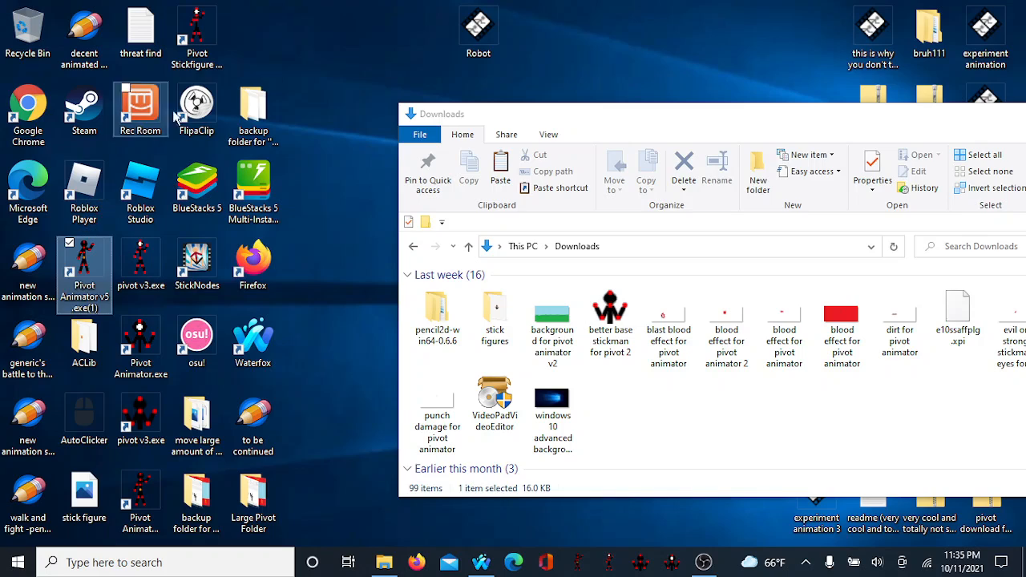
{"action": "left_click_drag", "start_coordinate": [211, 53], "coordinate": [297, 24]}
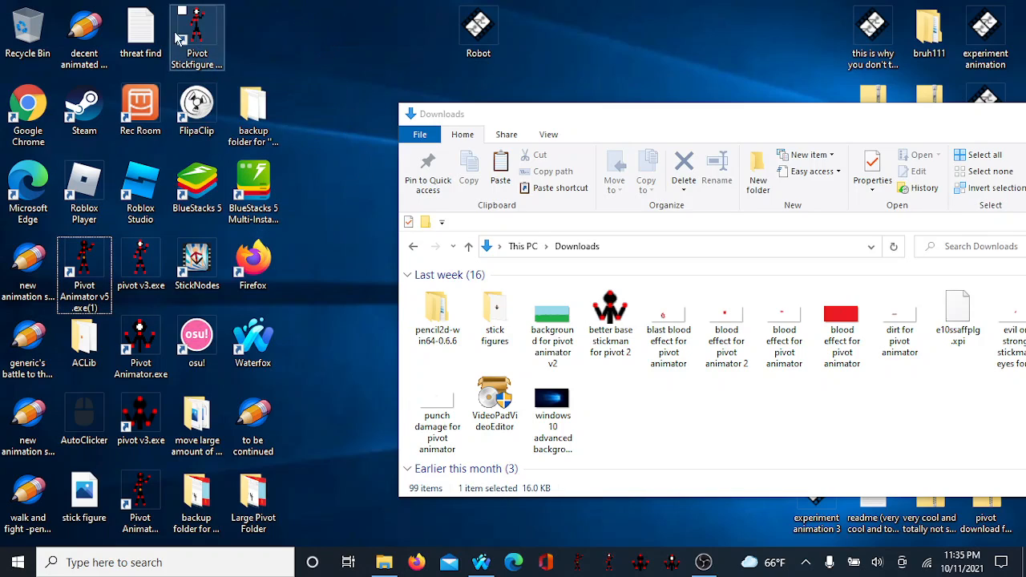
Step: Rearrange more desktop icons, placing StickNodes, threat find, Pivot Stickfigure Animator, Chrome and Microsoft Edge in new spots
{"action": "left_click", "coordinate": [210, 273]}
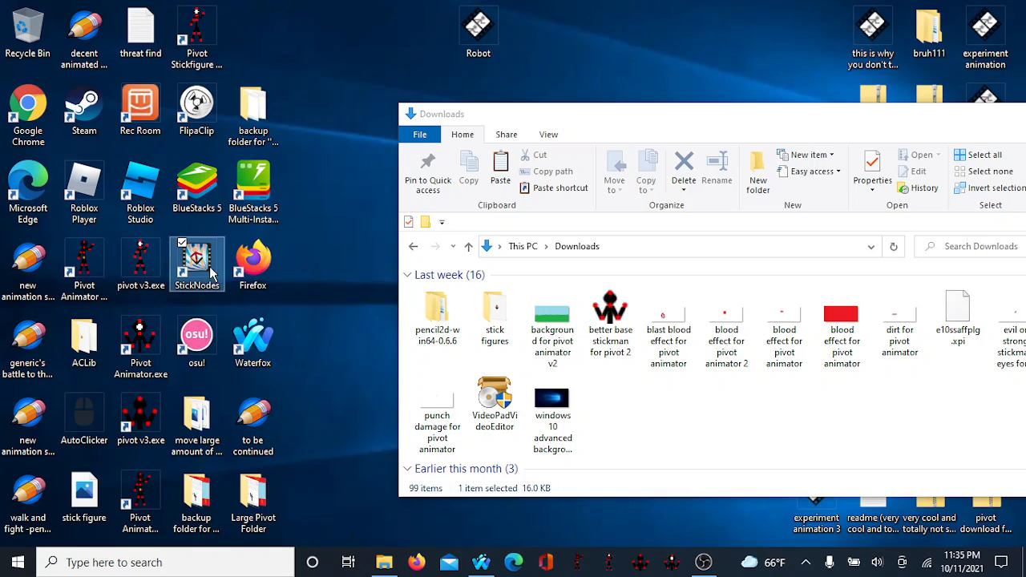
{"action": "left_click_drag", "start_coordinate": [212, 274], "coordinate": [275, 26]}
{"action": "left_click_drag", "start_coordinate": [196, 36], "coordinate": [205, 295]}
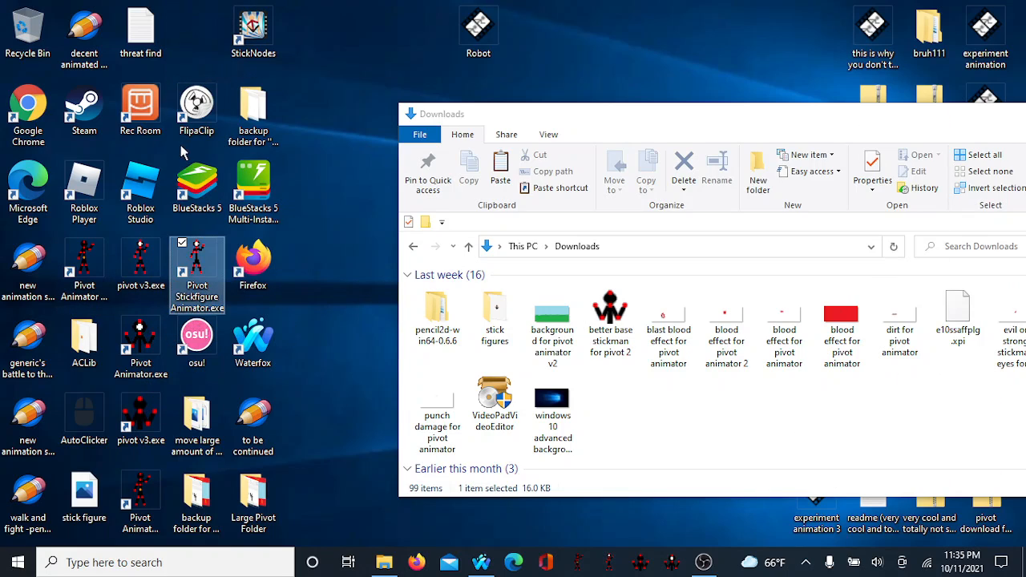
{"action": "left_click", "coordinate": [145, 36]}
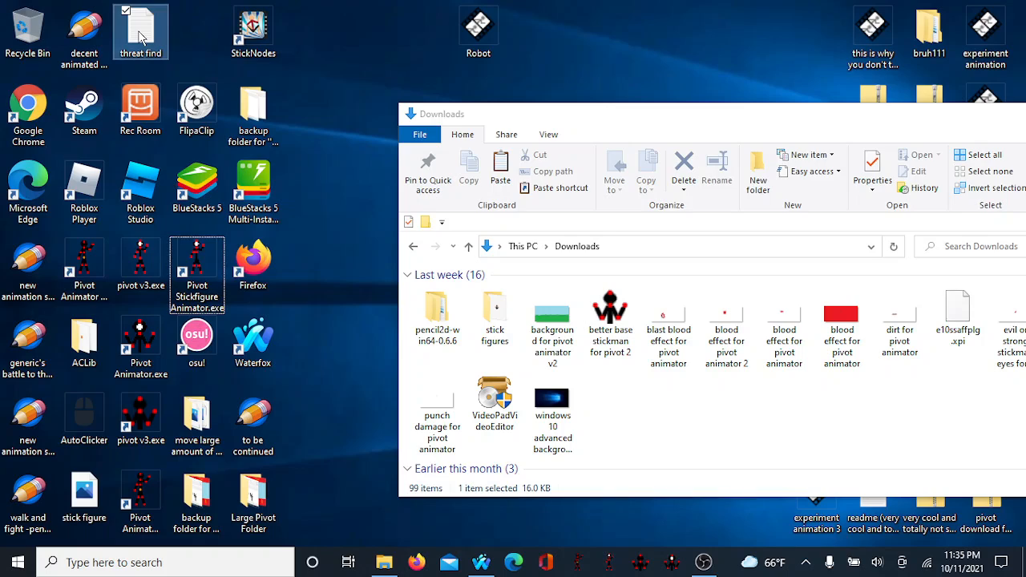
{"action": "left_click_drag", "start_coordinate": [141, 38], "coordinate": [178, 55]}
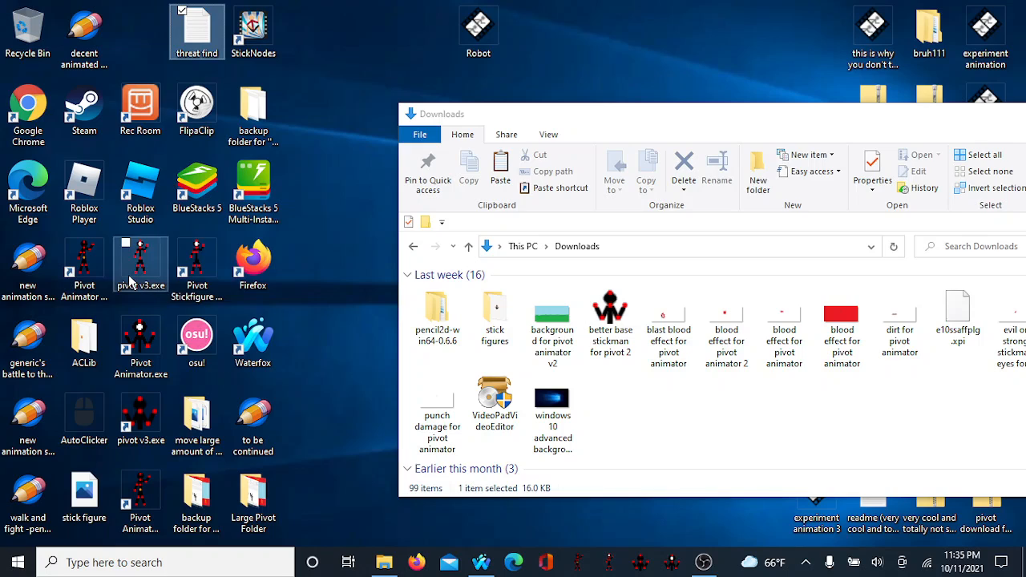
{"action": "left_click_drag", "start_coordinate": [28, 190], "coordinate": [309, 192]}
{"action": "left_click_drag", "start_coordinate": [6, 137], "coordinate": [290, 57]}
{"action": "left_click", "coordinate": [72, 58]}
{"action": "left_click_drag", "start_coordinate": [72, 58], "coordinate": [26, 118]}
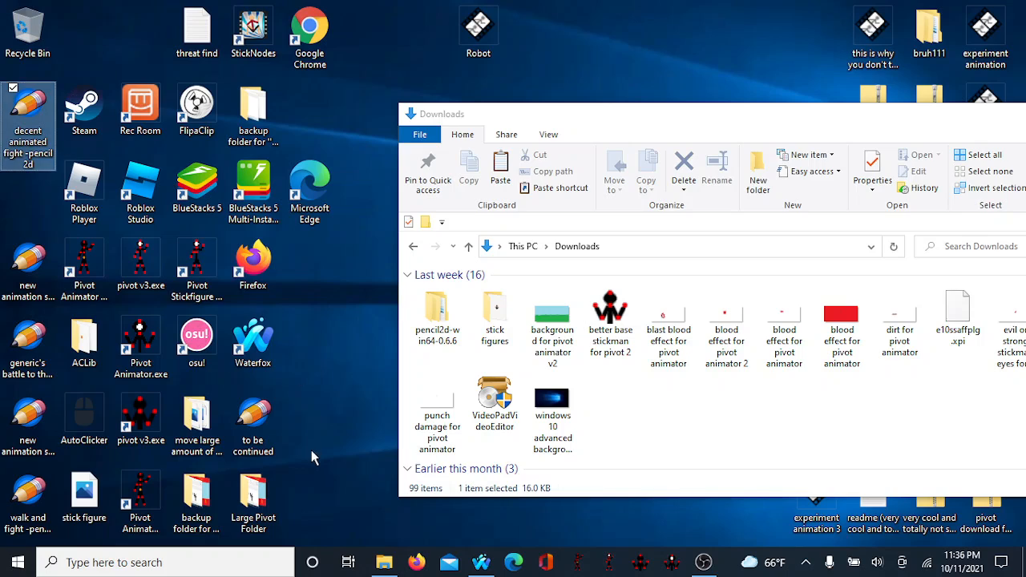
{"action": "left_click_drag", "start_coordinate": [273, 433], "coordinate": [5, 186]}
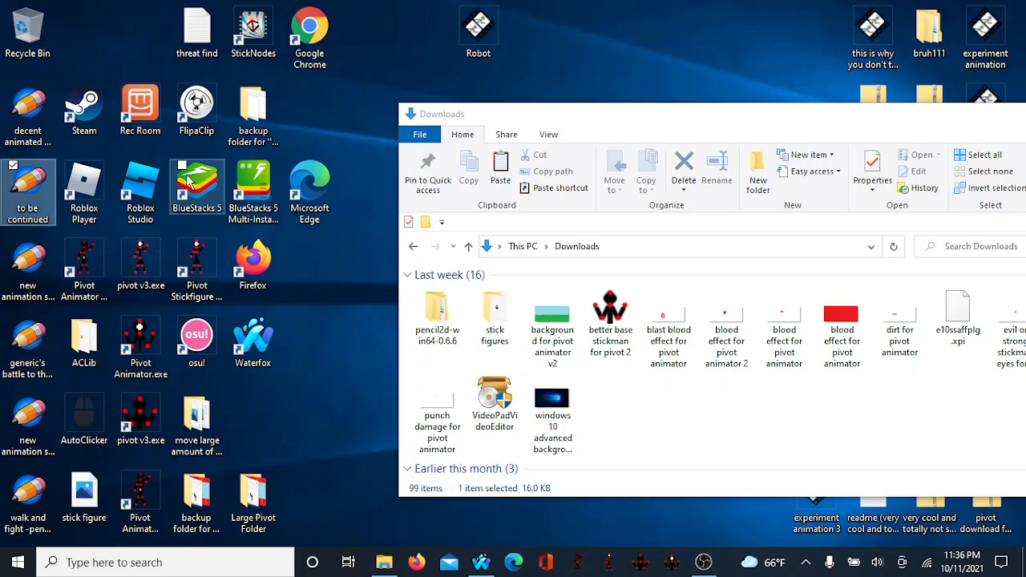
{"action": "left_click_drag", "start_coordinate": [297, 62], "coordinate": [87, 32]}
{"action": "left_click_drag", "start_coordinate": [196, 31], "coordinate": [143, 32]}
{"action": "left_click_drag", "start_coordinate": [253, 32], "coordinate": [184, 36]}
{"action": "left_click_drag", "start_coordinate": [311, 197], "coordinate": [263, 433]}
{"action": "left_click", "coordinate": [303, 74]}
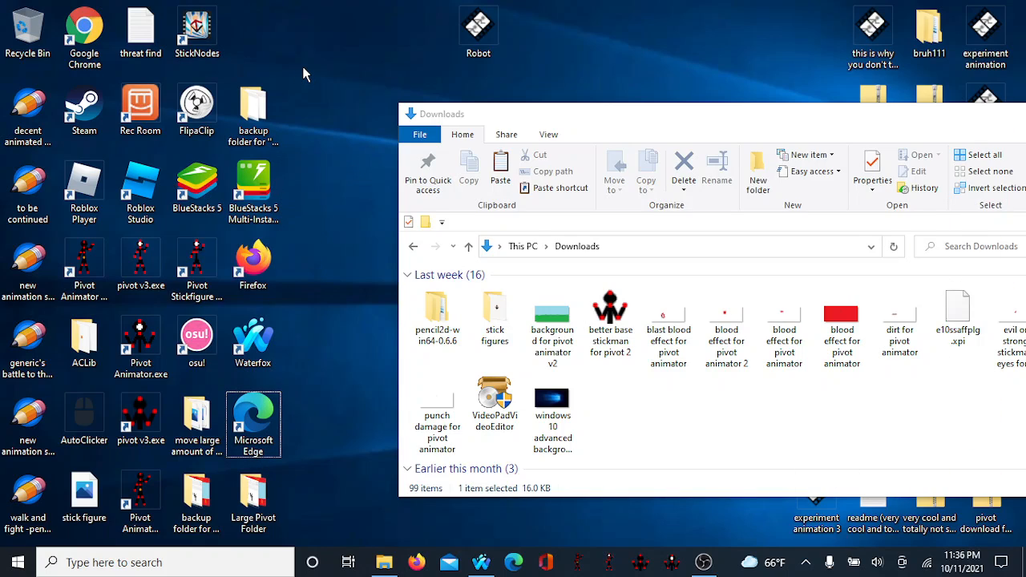
Step: Move the Robot file icon to the desktop's lower-right corner, then maximize and browse the Downloads folder
{"action": "left_click_drag", "start_coordinate": [478, 28], "coordinate": [677, 13]}
{"action": "left_click_drag", "start_coordinate": [826, 17], "coordinate": [834, 20]}
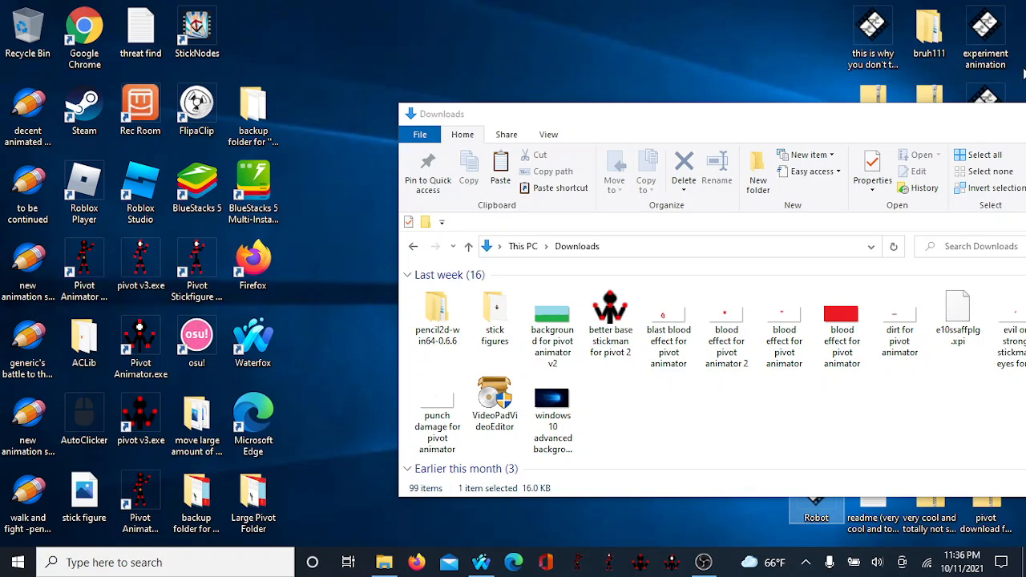
{"action": "left_click_drag", "start_coordinate": [788, 128], "coordinate": [542, 8]}
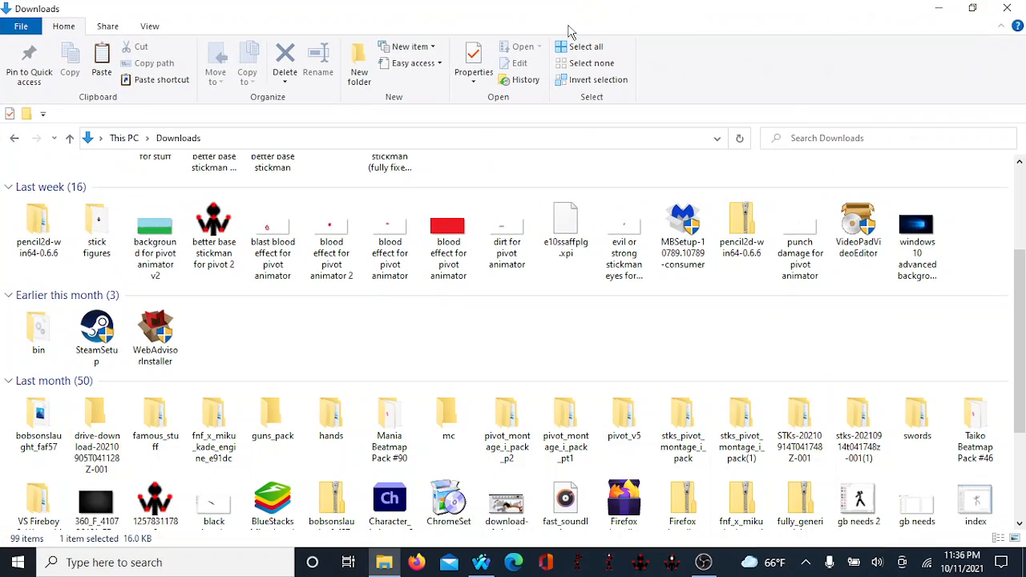
{"action": "scroll", "coordinate": [373, 355], "scroll_direction": "down", "scroll_amount": 4}
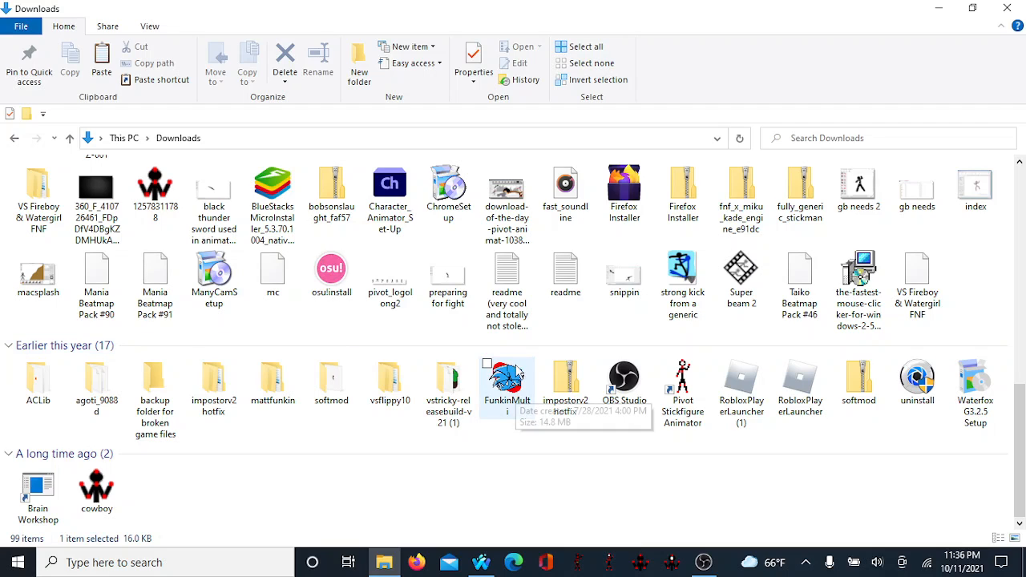
{"action": "scroll", "coordinate": [515, 385], "scroll_direction": "up", "scroll_amount": 3}
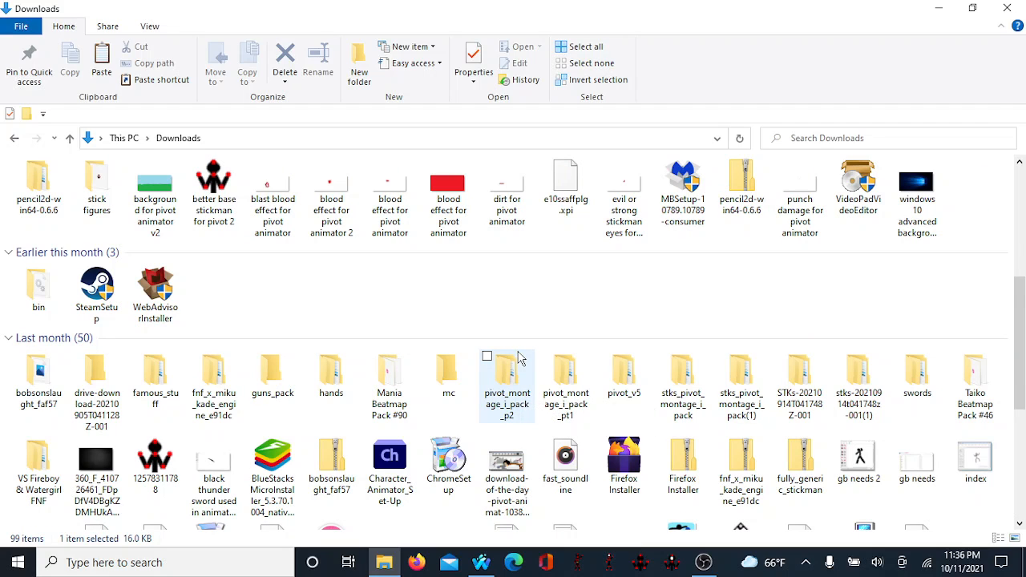
{"action": "scroll", "coordinate": [519, 356], "scroll_direction": "up", "scroll_amount": 3}
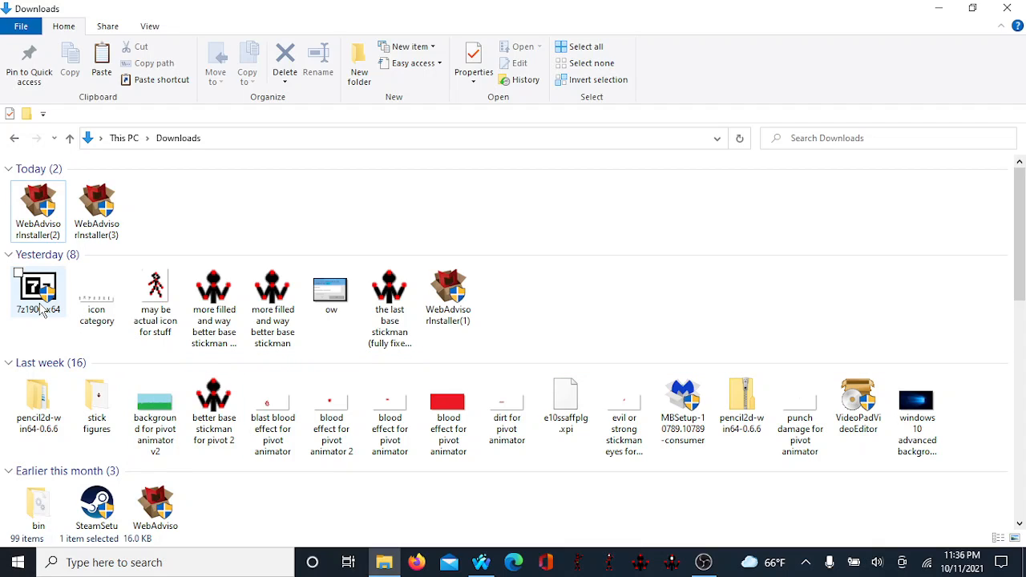
Step: Go back to Quick access, open the Documents folder to check its contents, and return
{"action": "left_click", "coordinate": [13, 139]}
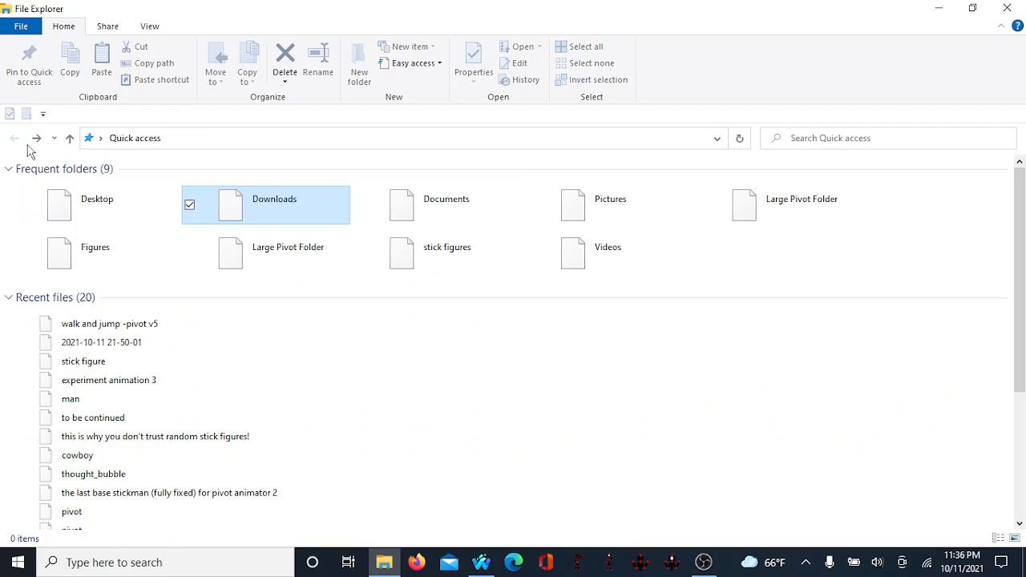
{"action": "left_click", "coordinate": [45, 210]}
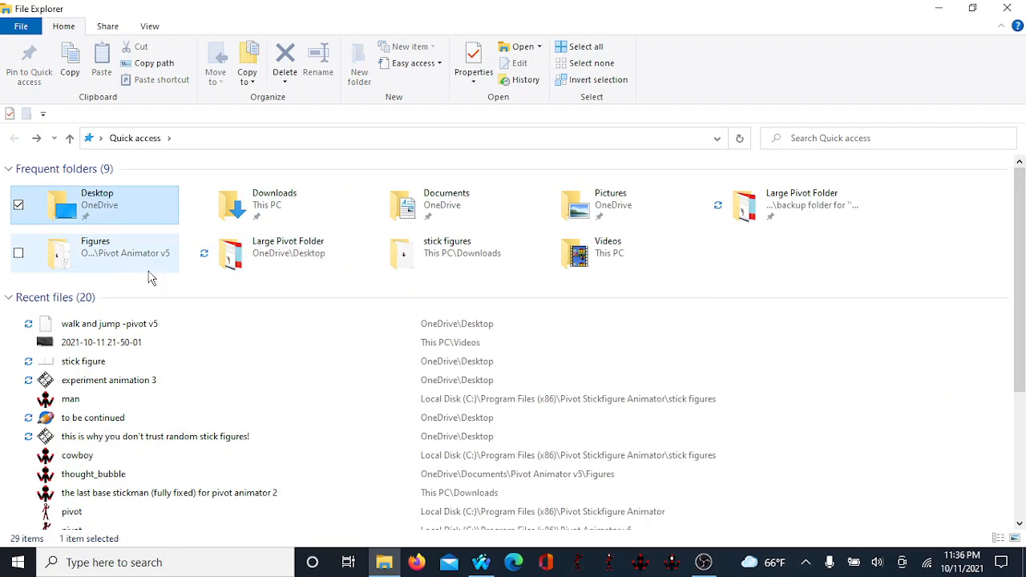
{"action": "right_click", "coordinate": [485, 207]}
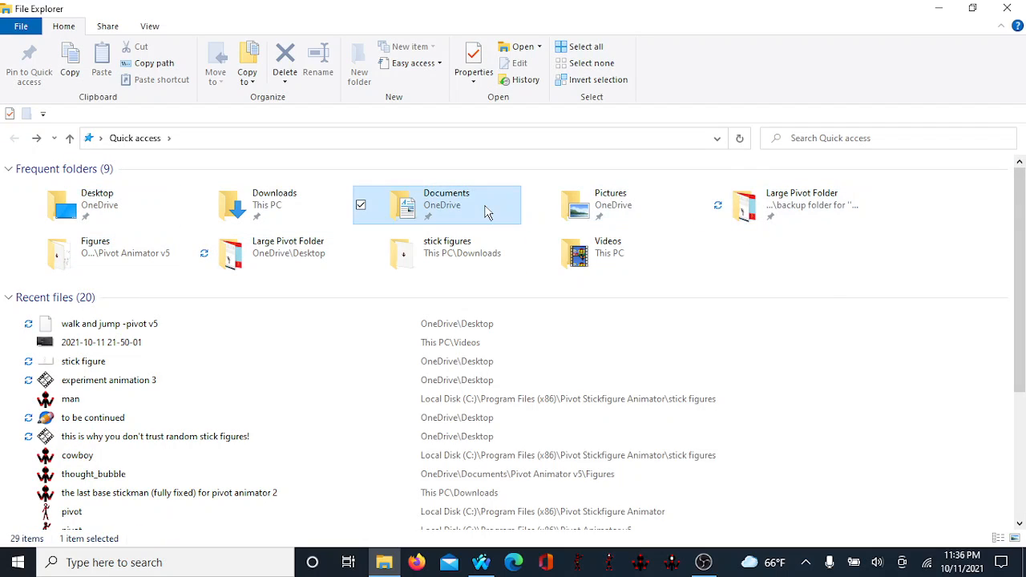
{"action": "left_click", "coordinate": [571, 217]}
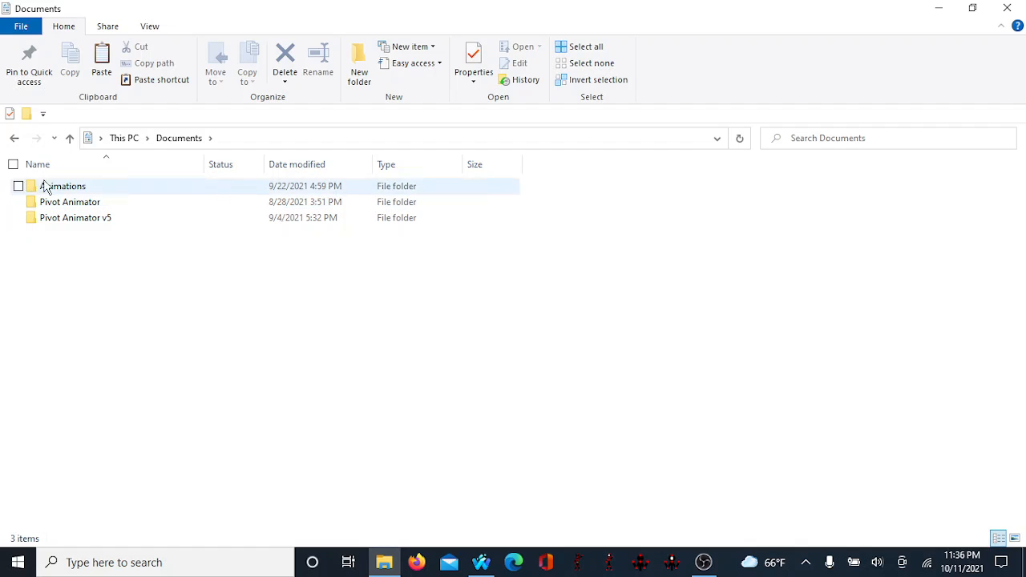
{"action": "left_click", "coordinate": [15, 139]}
Step: Reopen the Downloads folder from Quick access and scroll through its older files
{"action": "left_click", "coordinate": [321, 221]}
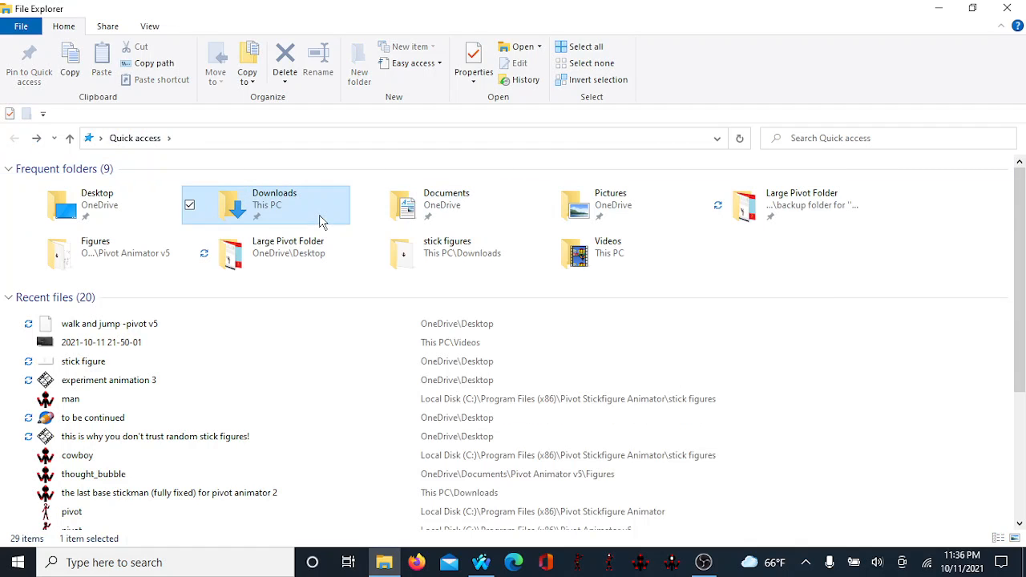
{"action": "right_click", "coordinate": [321, 218]}
{"action": "left_click", "coordinate": [357, 228]}
{"action": "scroll", "coordinate": [152, 241], "scroll_direction": "down", "scroll_amount": 4}
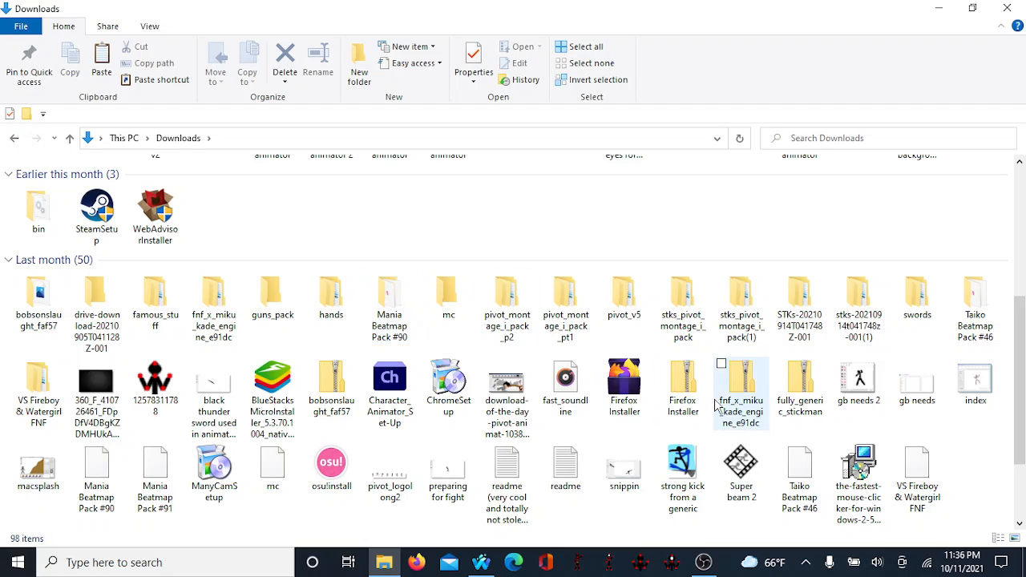
{"action": "scroll", "coordinate": [716, 379], "scroll_direction": "down", "scroll_amount": 3}
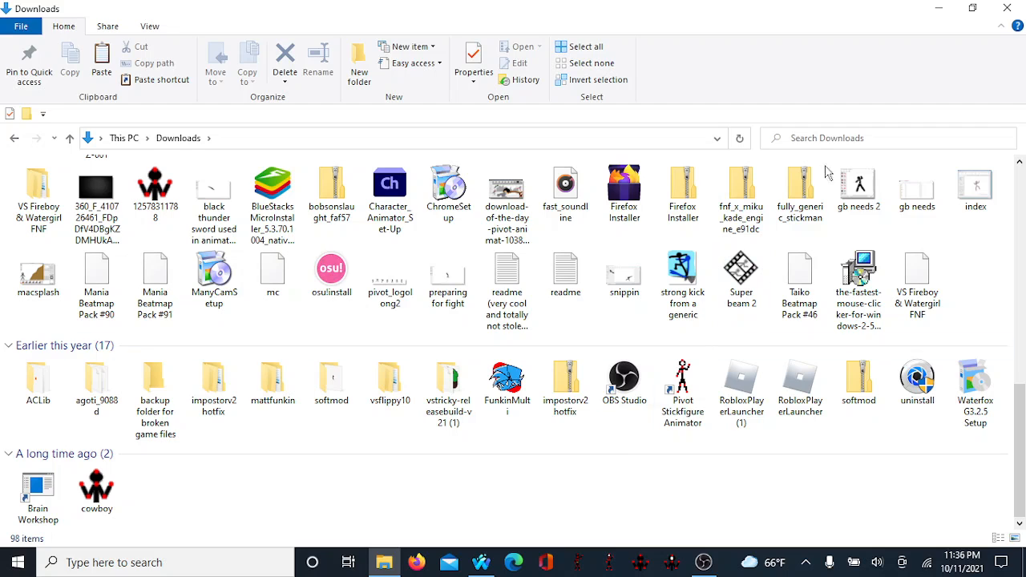
Step: Restore the Downloads window, move the Super beam 2 file onto the desktop, and close the window
{"action": "left_click", "coordinate": [978, 11]}
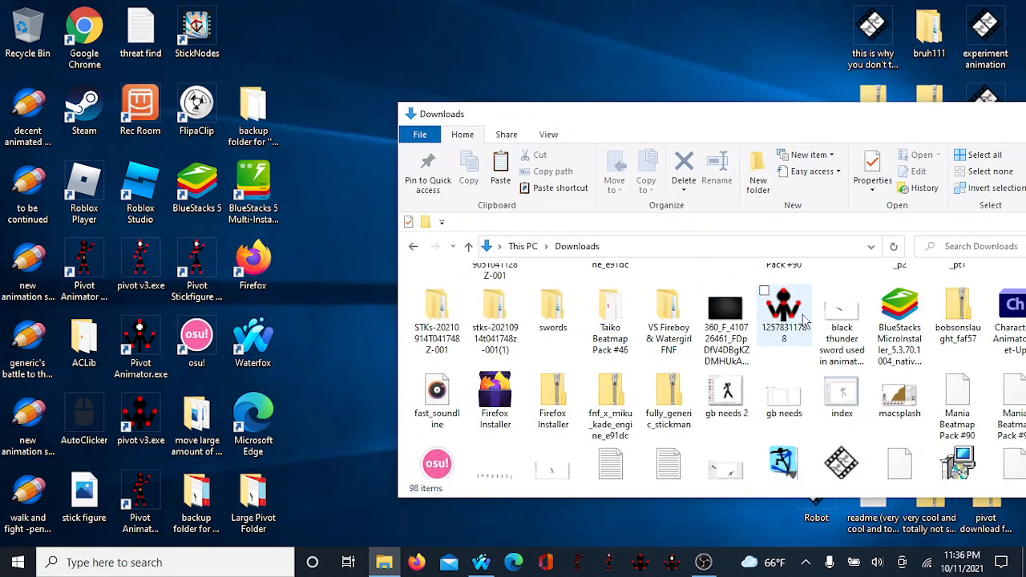
{"action": "left_click_drag", "start_coordinate": [840, 462], "coordinate": [650, 69]}
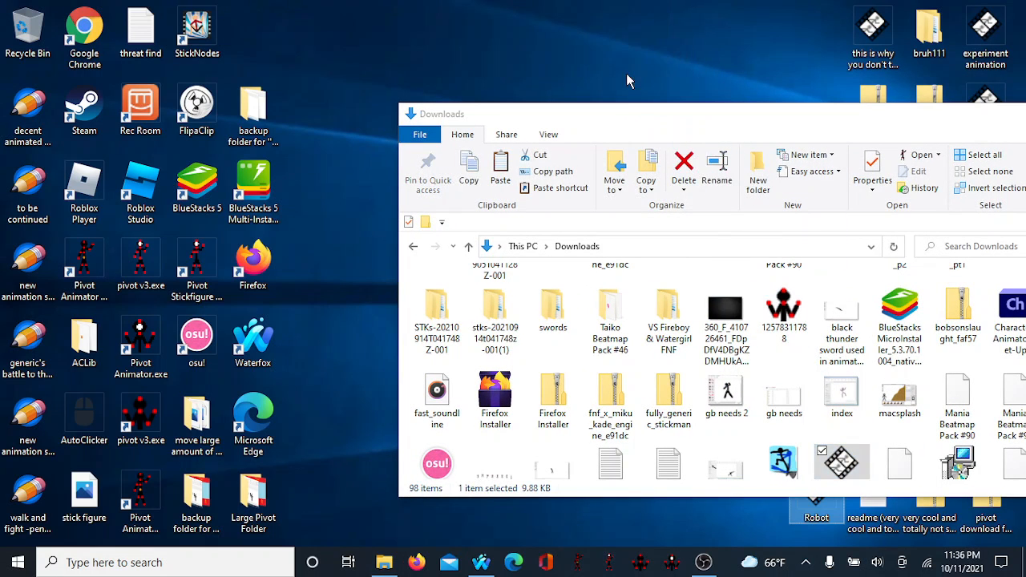
{"action": "left_click_drag", "start_coordinate": [629, 127], "coordinate": [231, 114]}
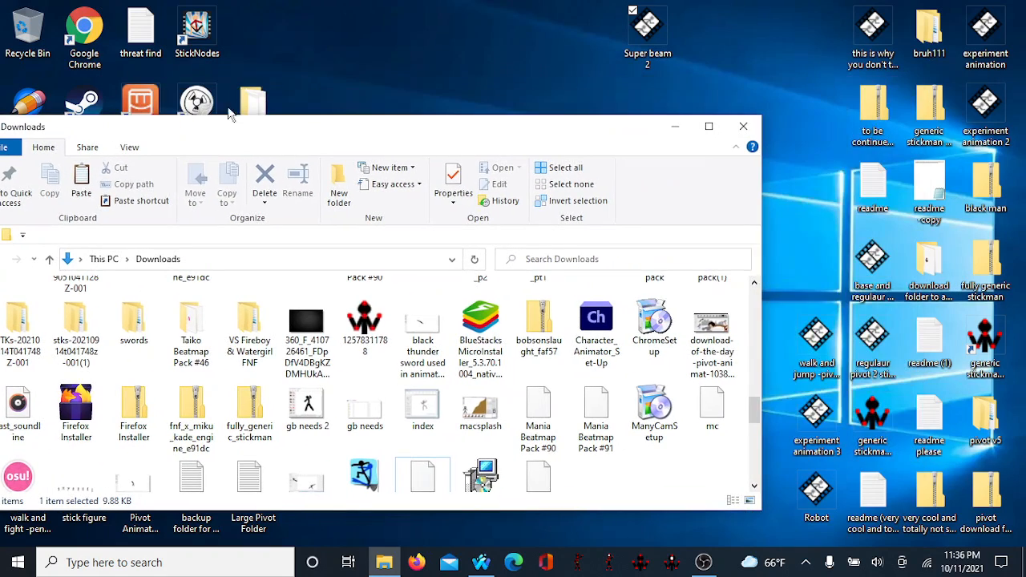
{"action": "left_click", "coordinate": [744, 128]}
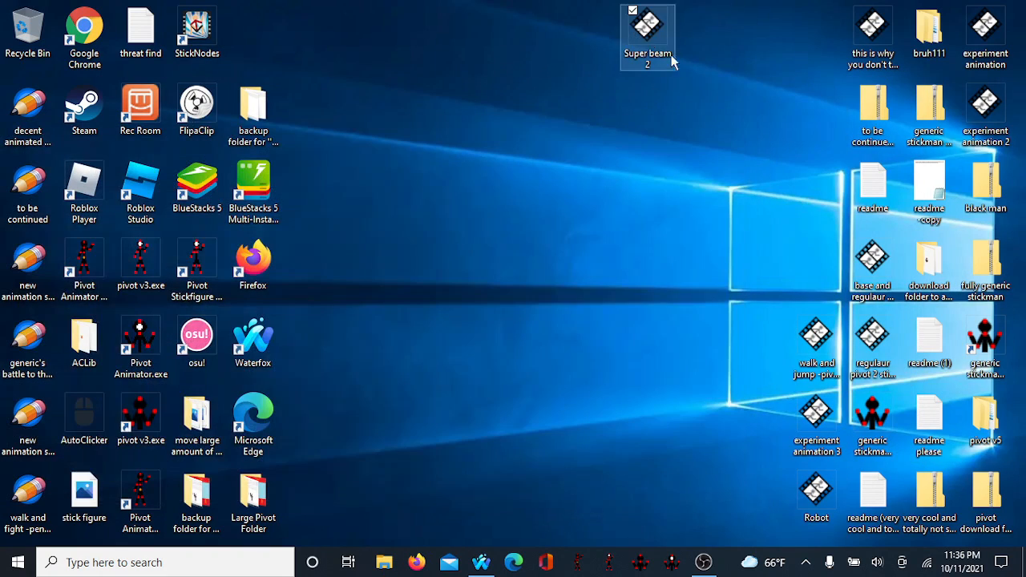
Step: Place the Super beam 2 icon in the right-hand desktop icon group above walk and jump
{"action": "left_click_drag", "start_coordinate": [673, 63], "coordinate": [834, 280]}
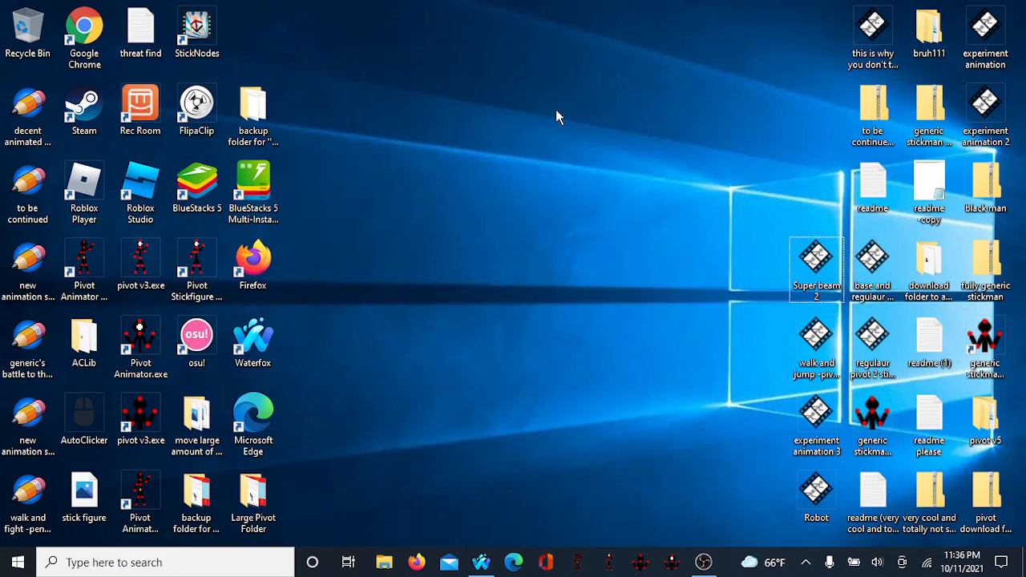
{"action": "right_click", "coordinate": [588, 66]}
{"action": "left_click", "coordinate": [425, 140]}
Step: Switch to OBS Studio
{"action": "left_click", "coordinate": [703, 564]}
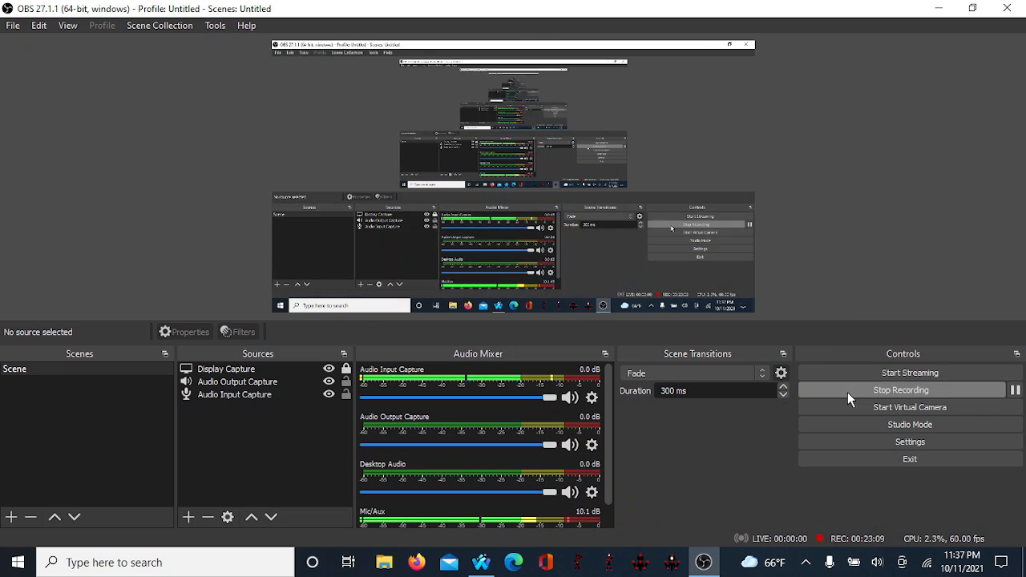